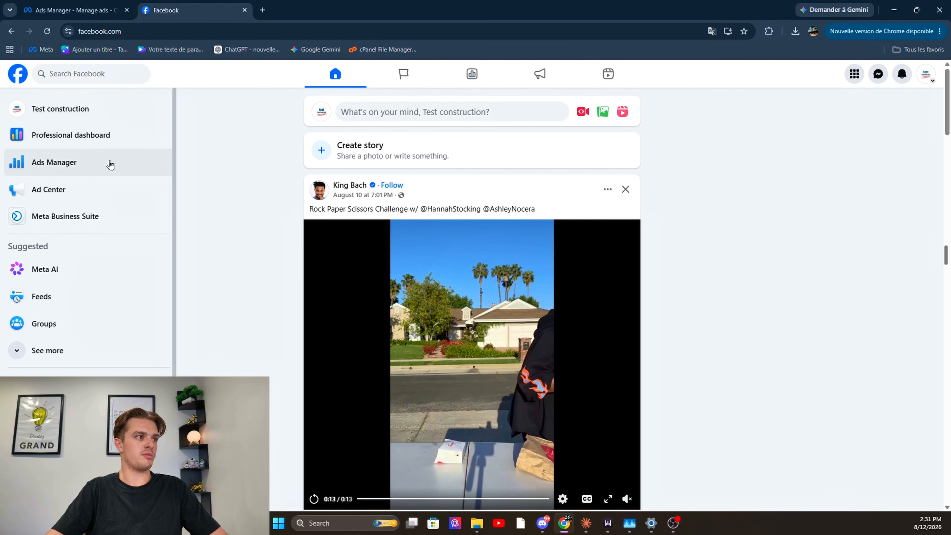
Open Ads Manager from Facebook and switch to the thewebrevolutions ad account in the thewebrevolutions business portfolio
click(854, 74)
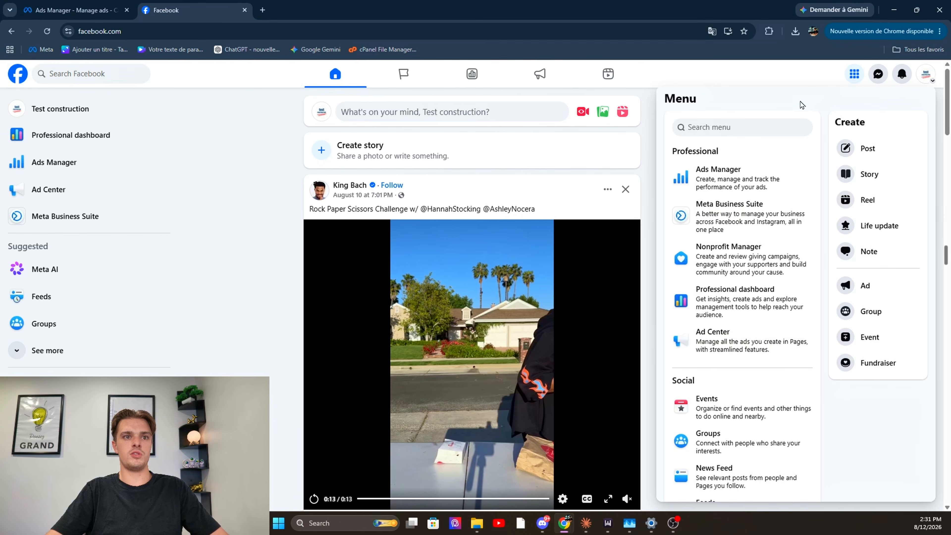
click(721, 177)
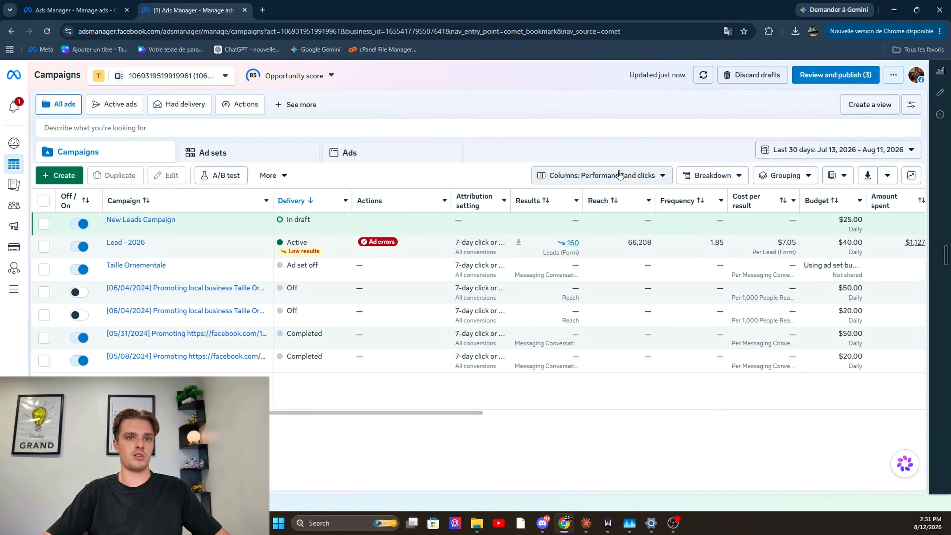
click(207, 77)
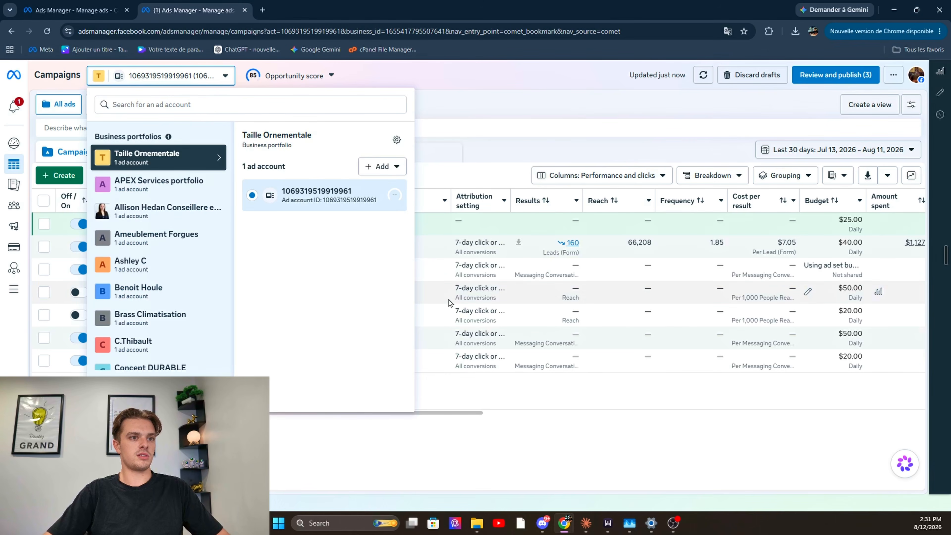
scroll(158, 251, down, 8)
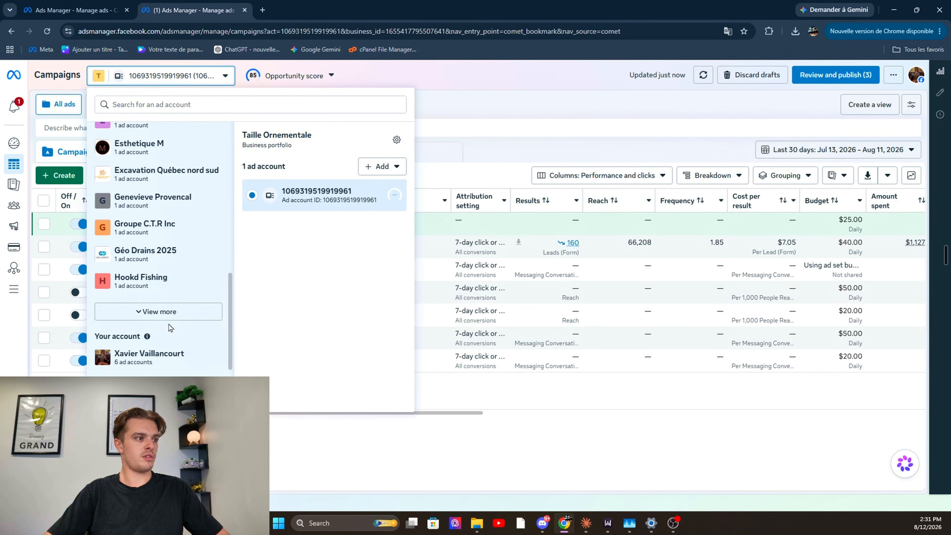
click(170, 310)
scroll(182, 307, down, 10)
click(181, 312)
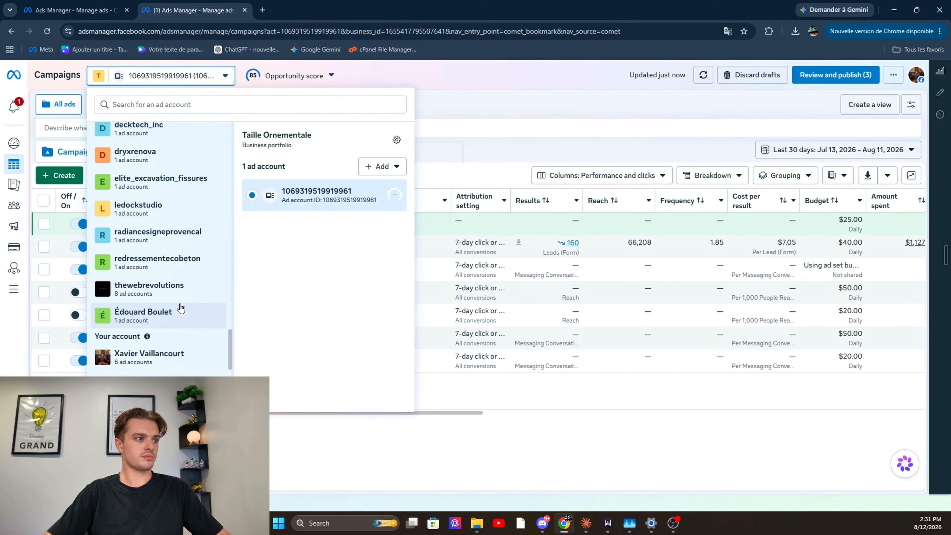
click(176, 292)
scroll(337, 292, down, 3)
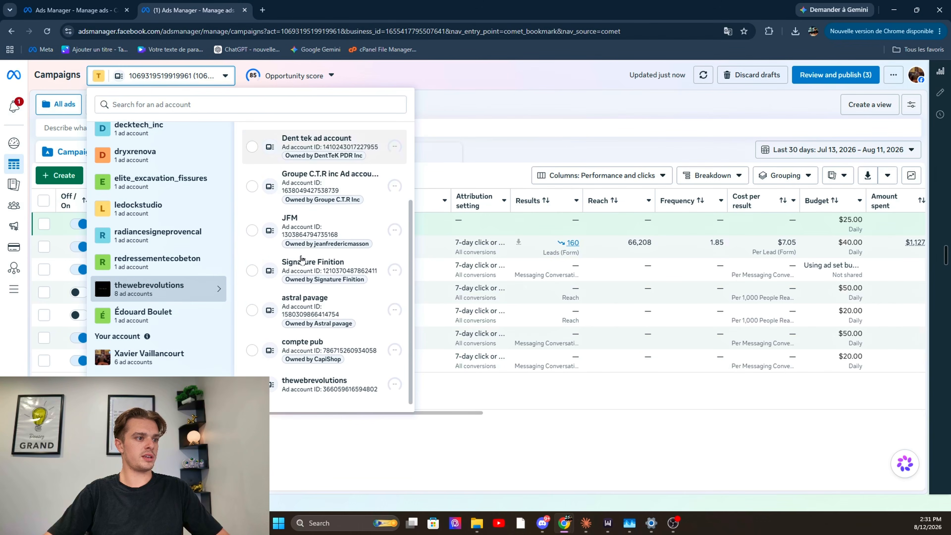
click(329, 384)
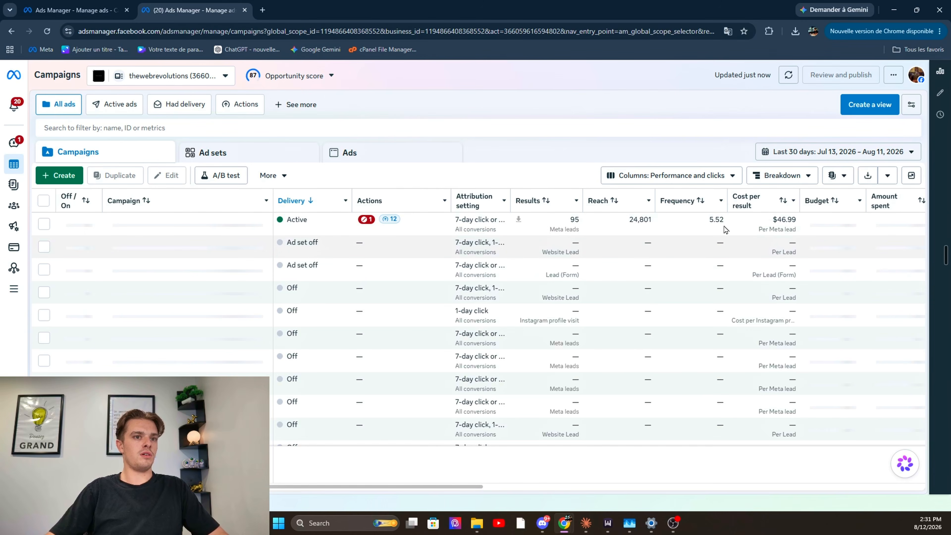
Check the reporting date range options without changing them, and start creating a new campaign
click(804, 153)
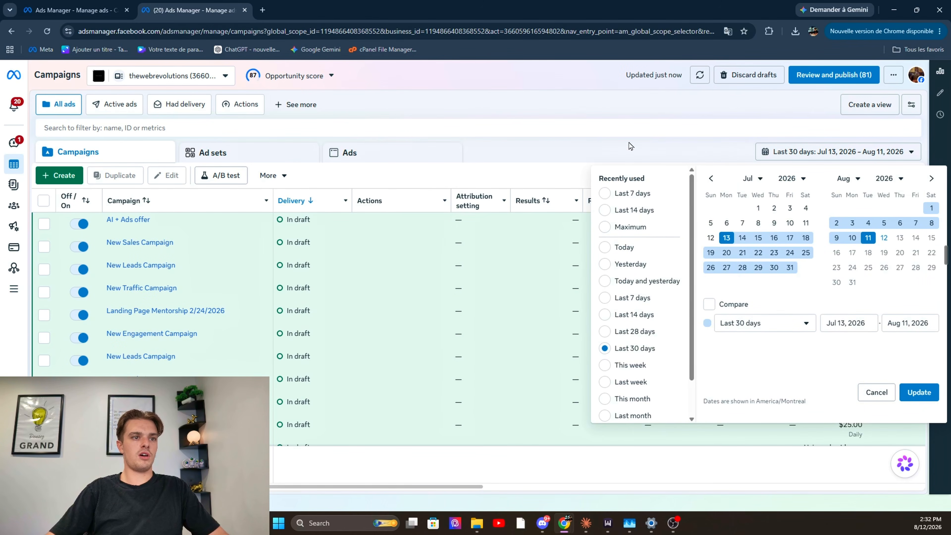
click(624, 108)
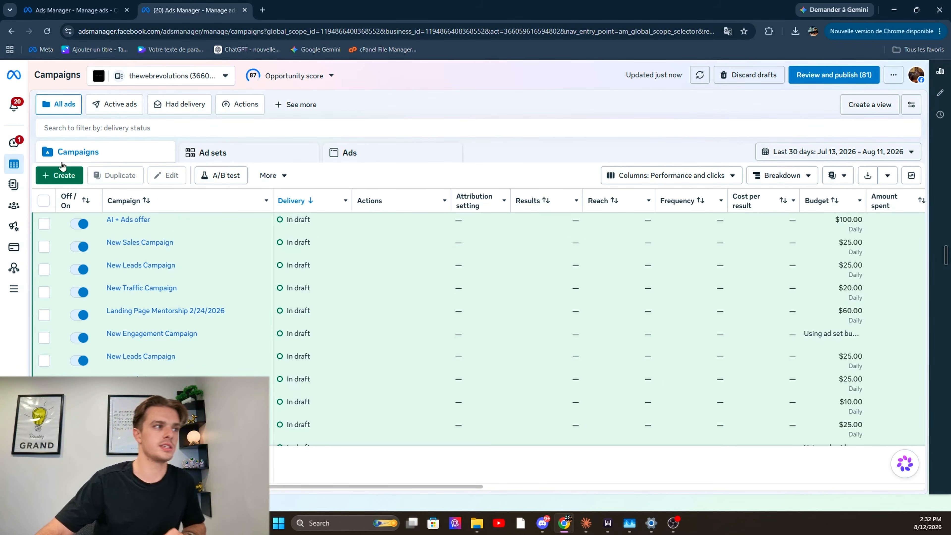
click(63, 173)
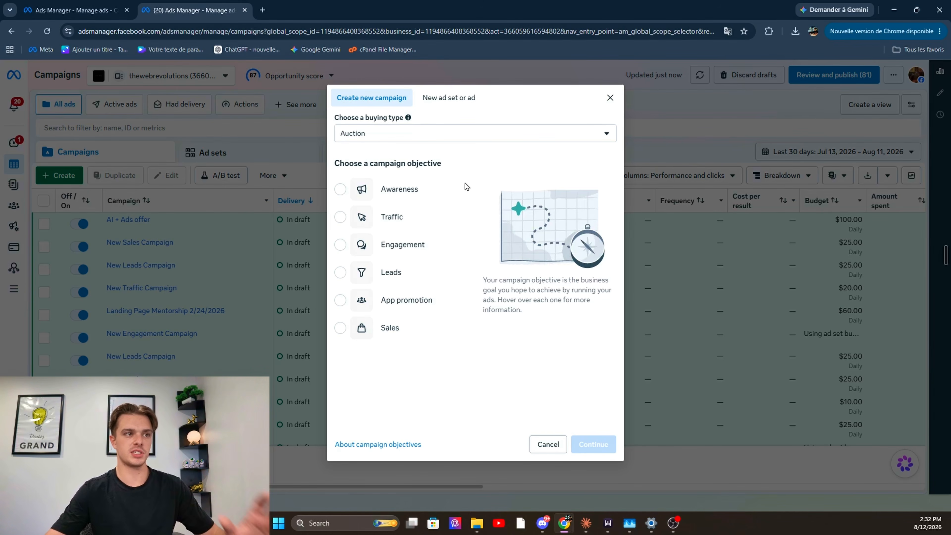
Try the Reservation buying type to view its campaign objectives, and return the buying type to Auction
click(587, 141)
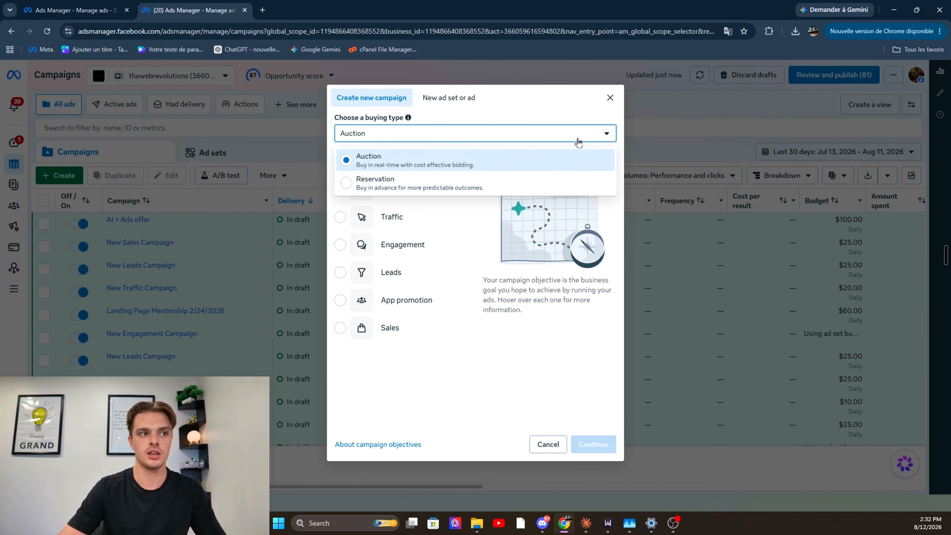
click(516, 179)
mouse_move(375, 197)
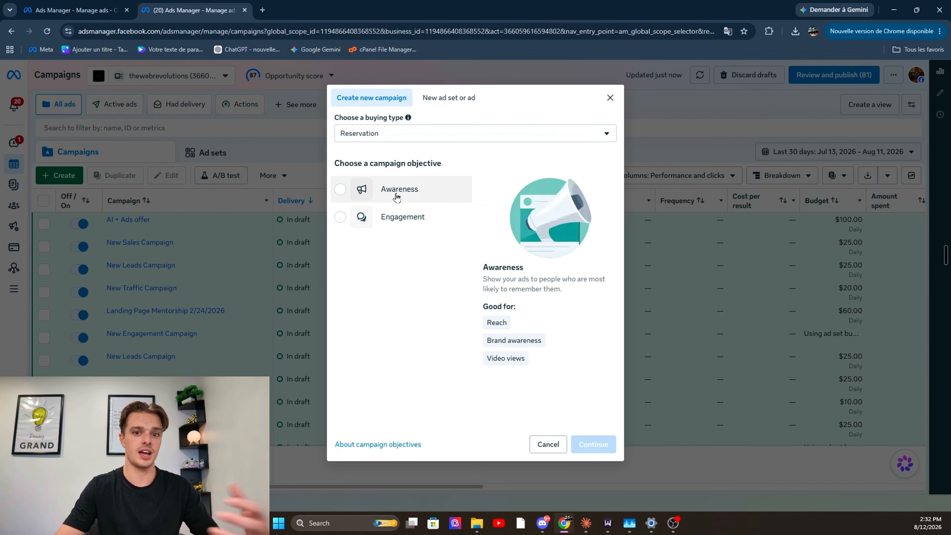
click(480, 139)
click(492, 160)
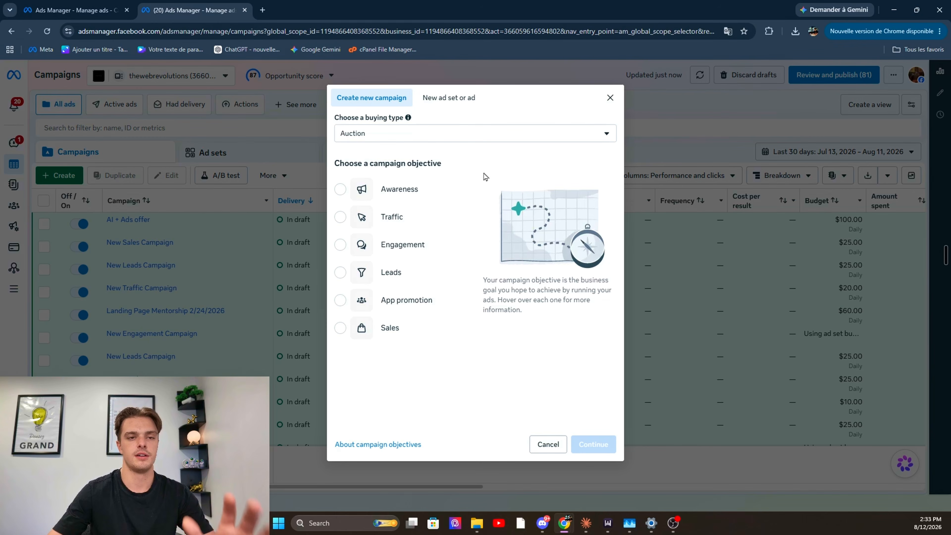
Choose Leads as the objective of the new Auction campaign and continue to its settings
mouse_move(442, 221)
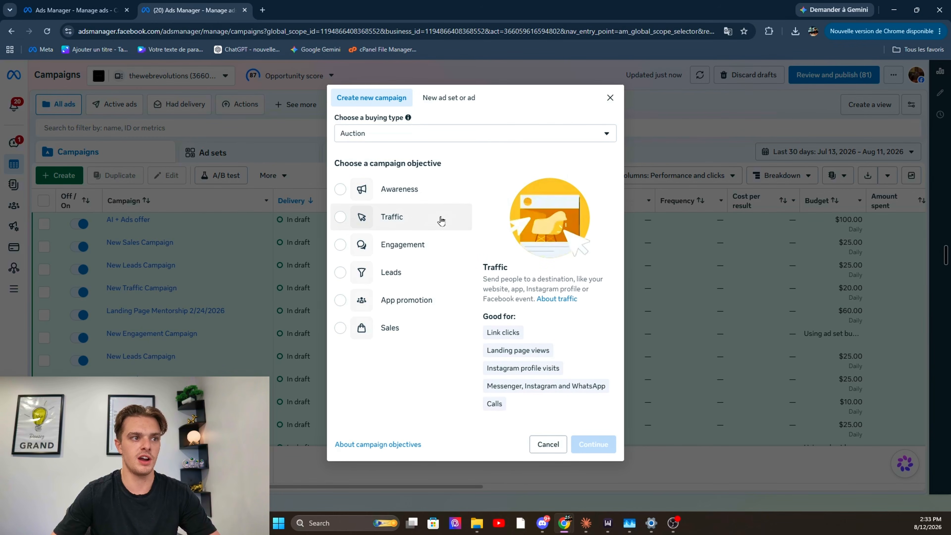
click(426, 273)
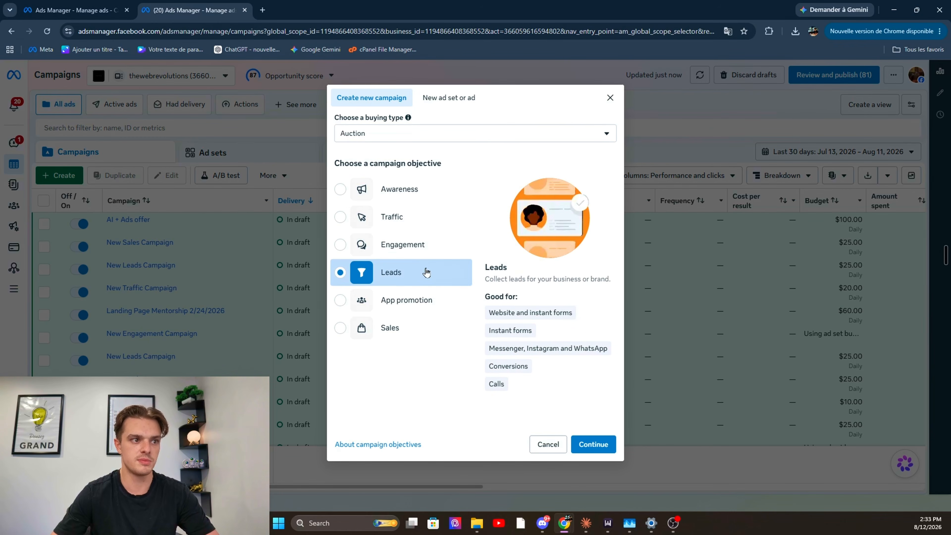
click(596, 445)
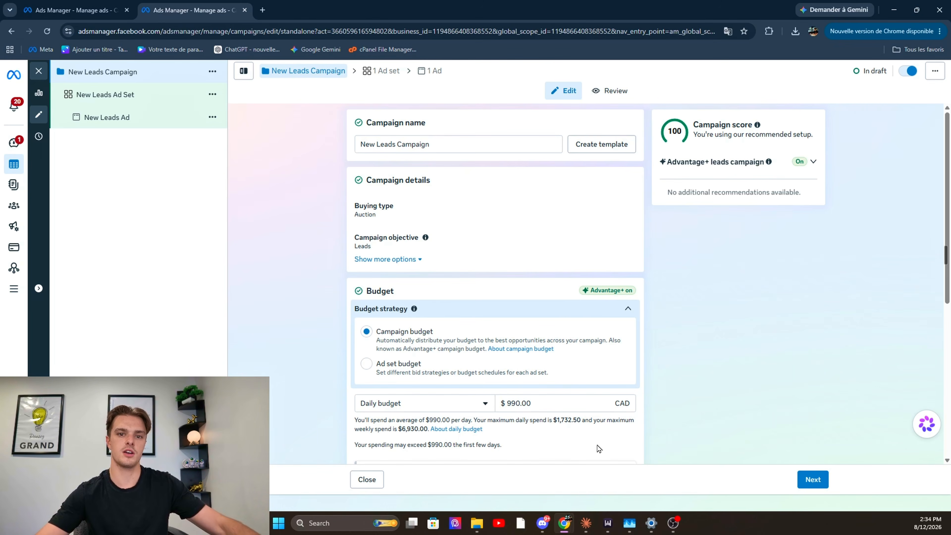
Rename the campaign as "test campagne de leads - 2026"
triple_click(486, 144)
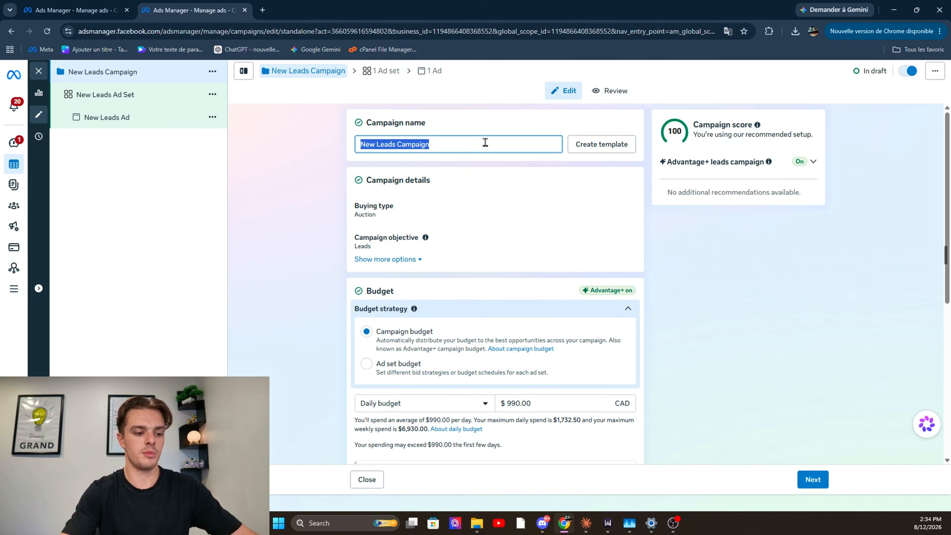
text(test campa)
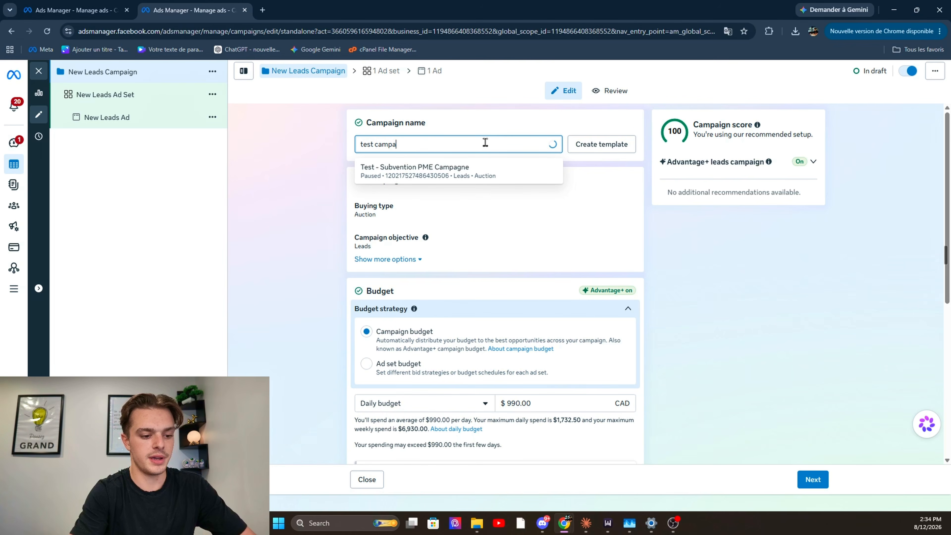
text(gne de leads)
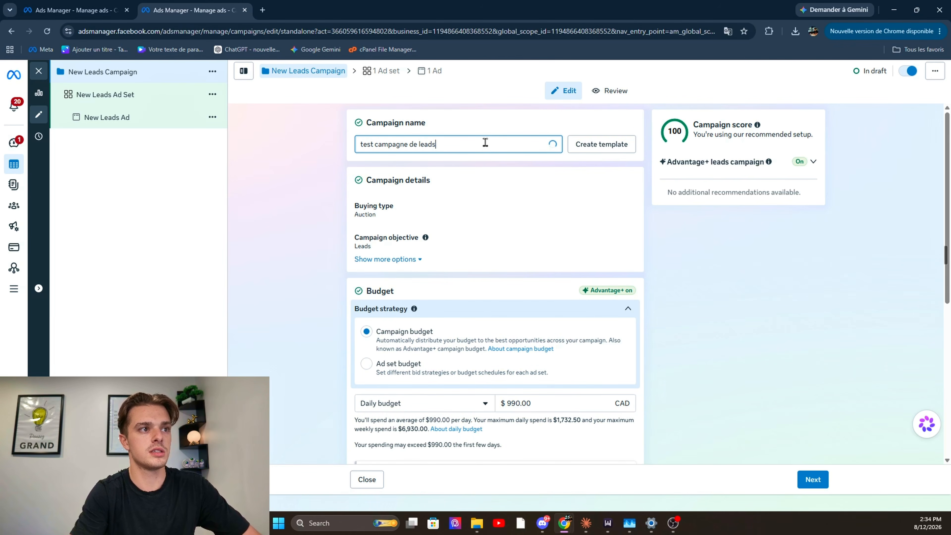
text( -)
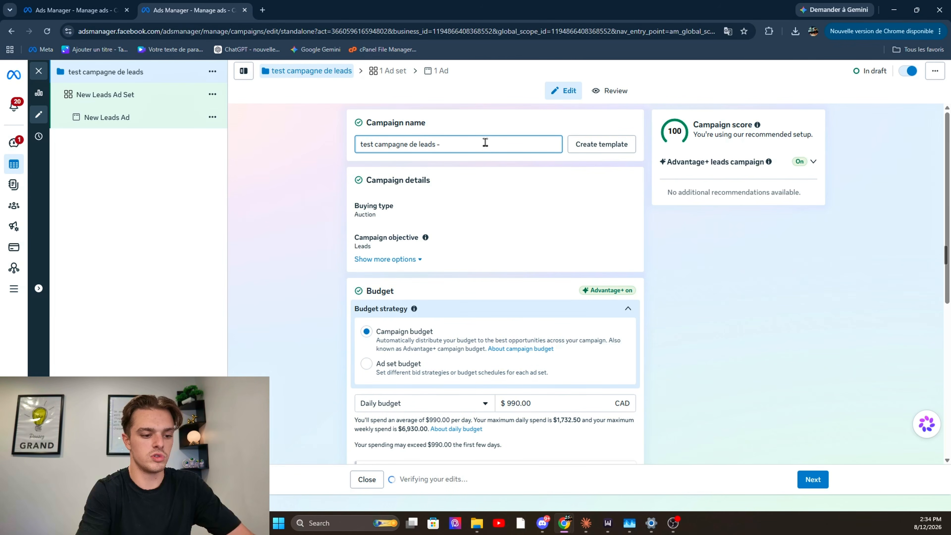
text( 2)
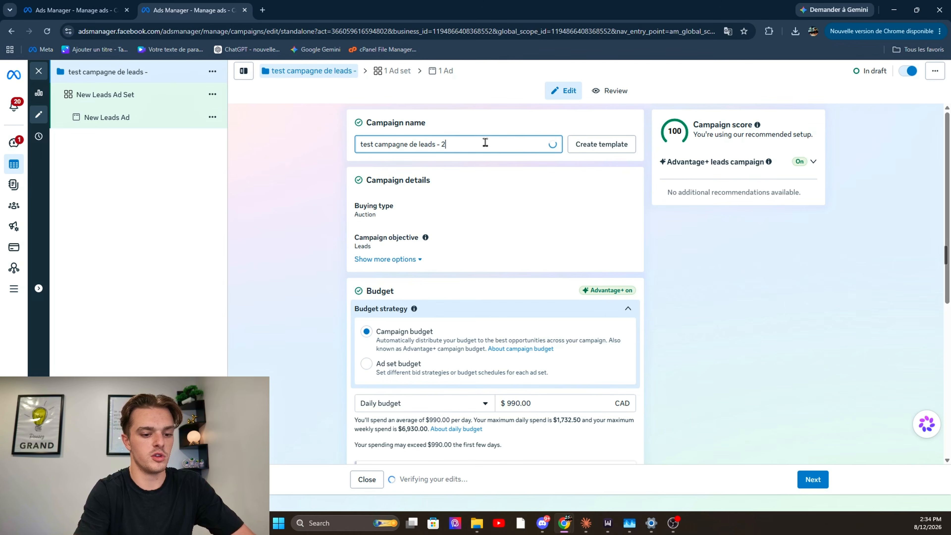
text(026)
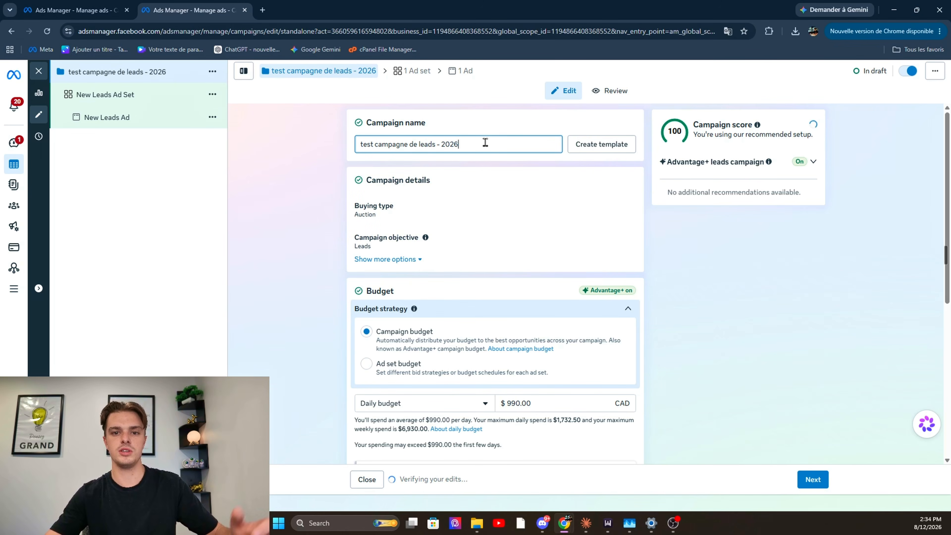
click(719, 248)
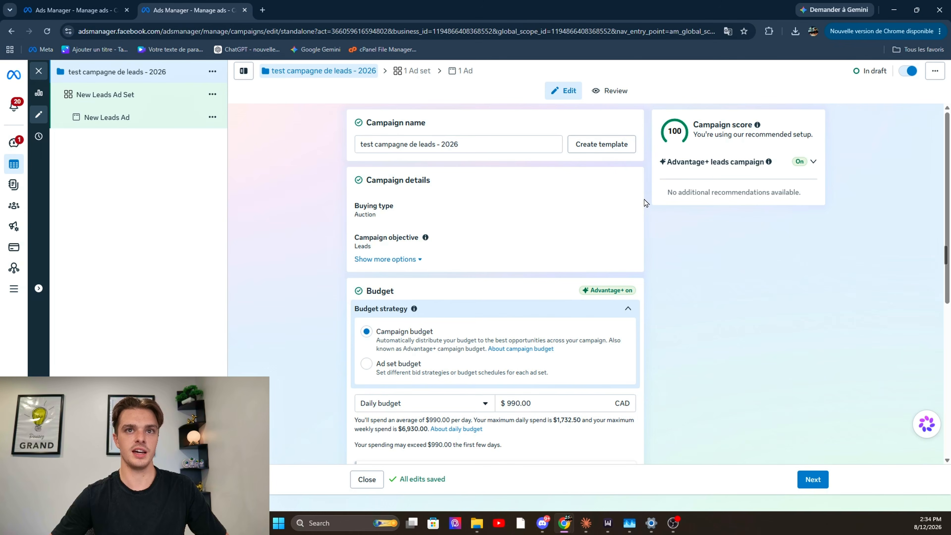
Go to the campaign's Budget section and translate the page into French
scroll(630, 225, down, 1)
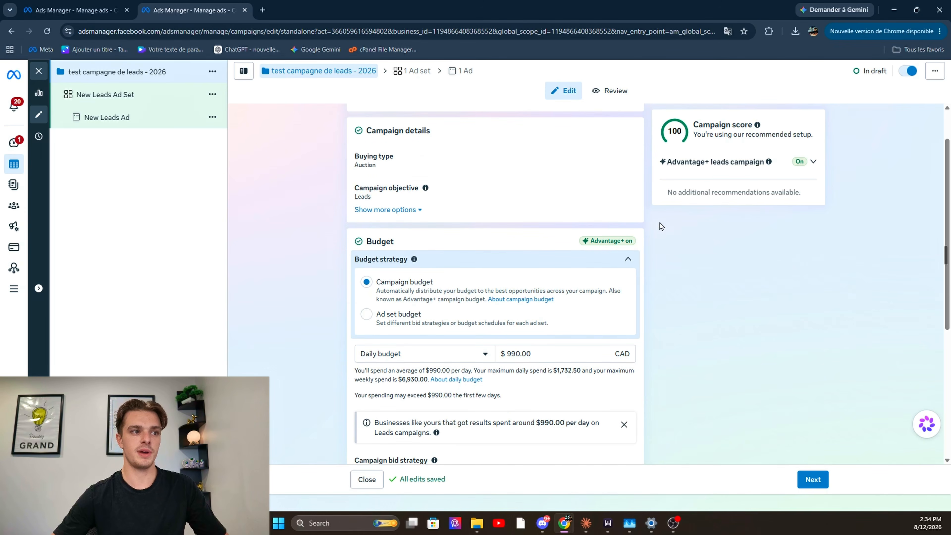
scroll(659, 225, down, 1)
drag(366, 192, 408, 191)
click(849, 112)
click(940, 31)
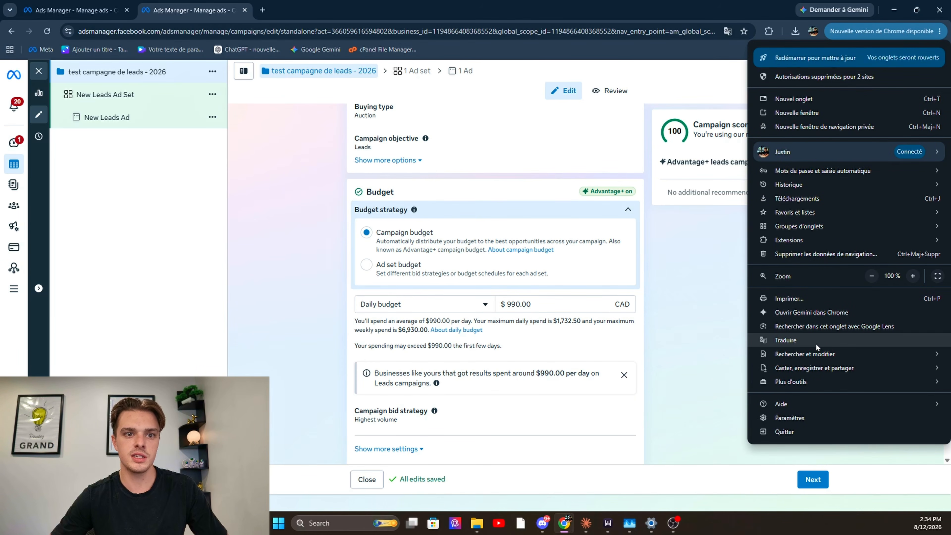
click(817, 341)
click(686, 53)
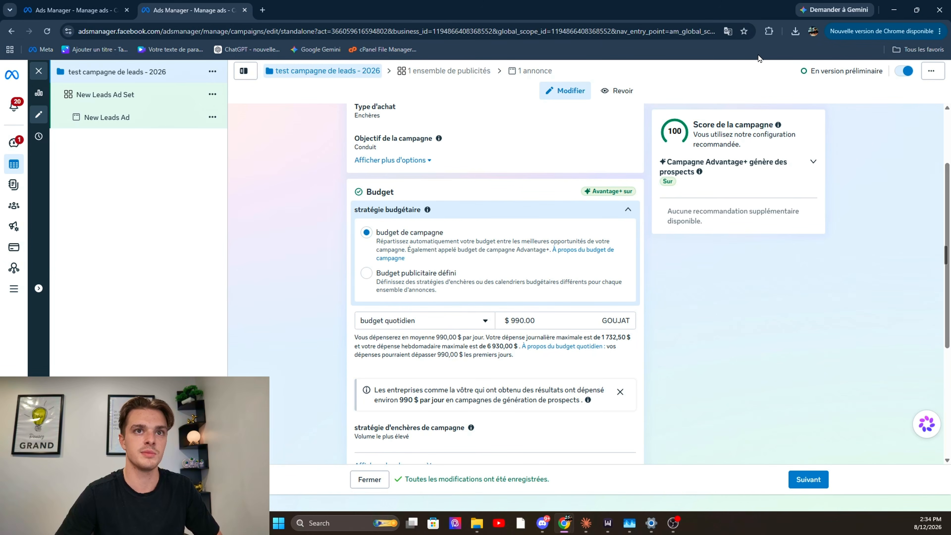
Restore the translated campaign page to English
click(726, 32)
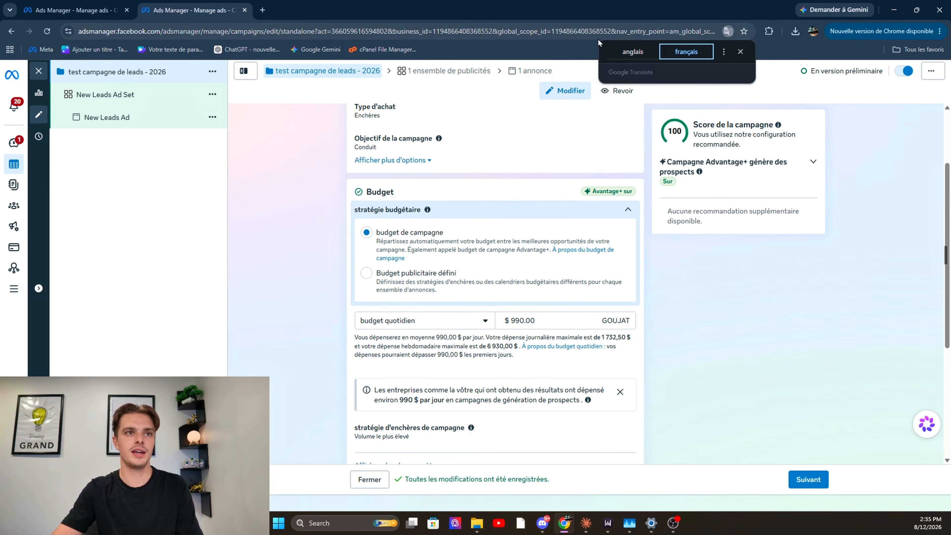
click(633, 52)
click(754, 345)
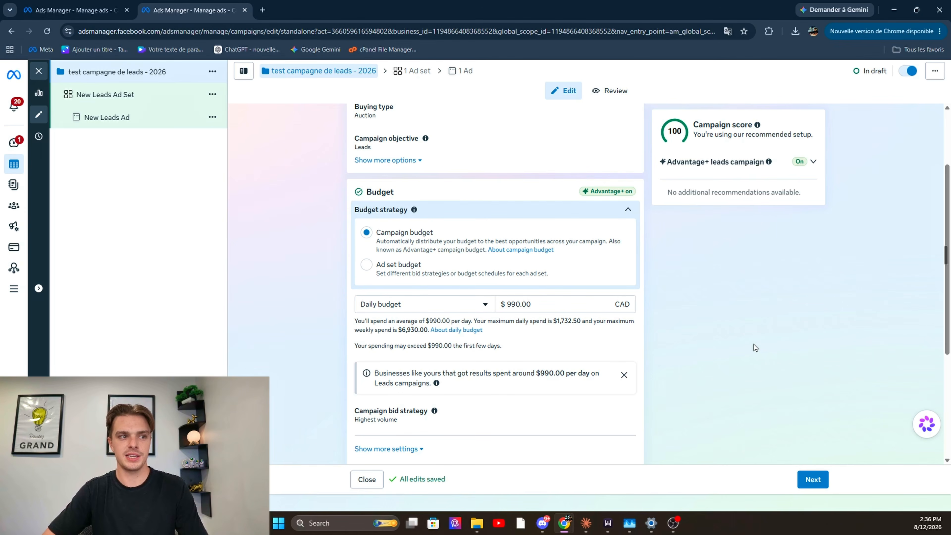
Try the Ad set budget strategy, enable and disable sharing up to 20% of the budget with other ad sets, and return to Campaign budget
click(366, 268)
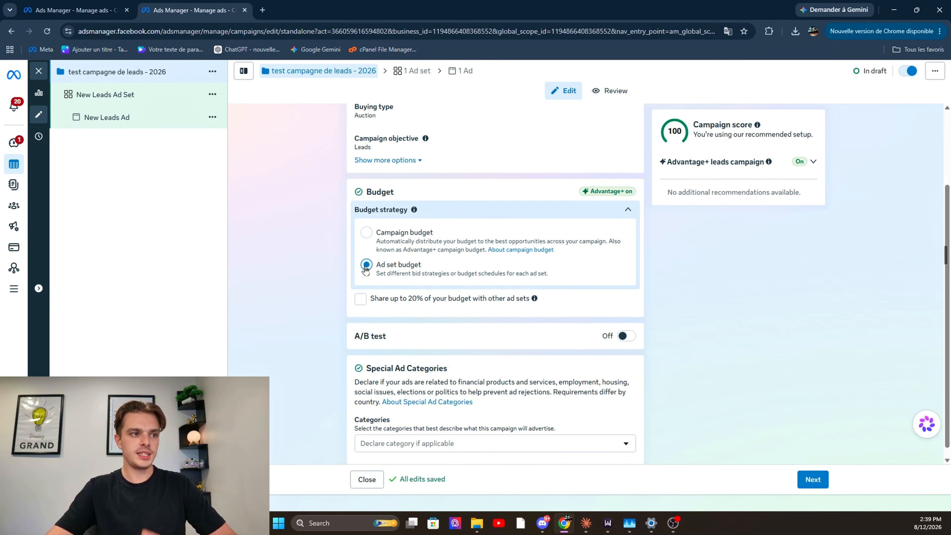
click(361, 302)
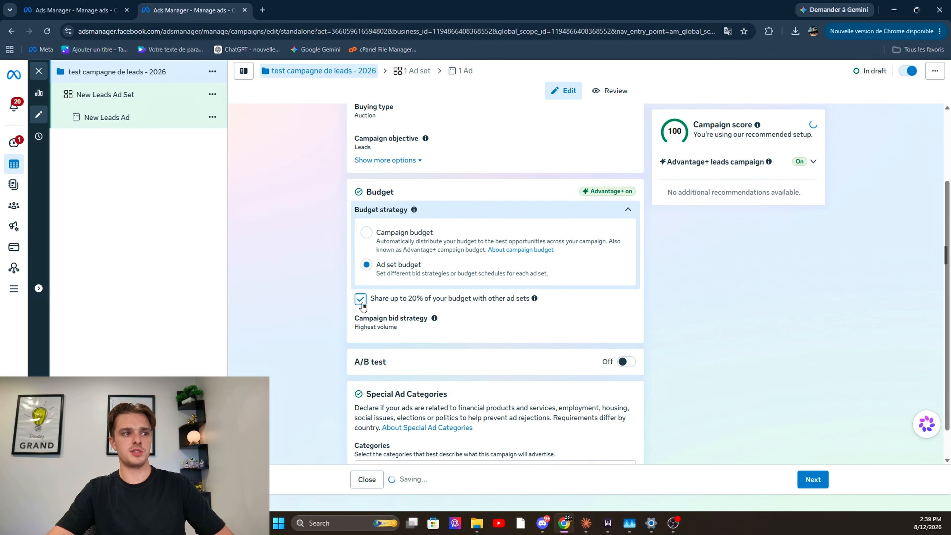
click(365, 302)
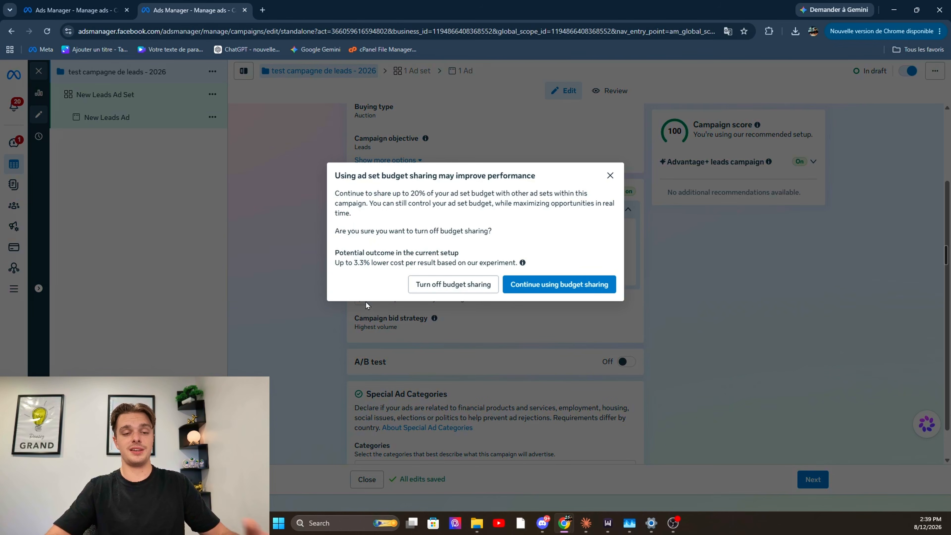
click(611, 175)
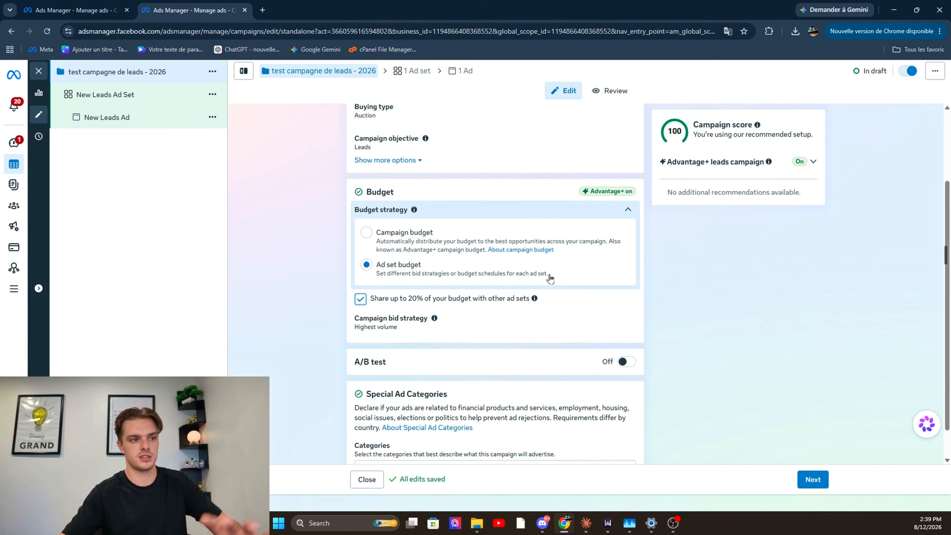
click(358, 305)
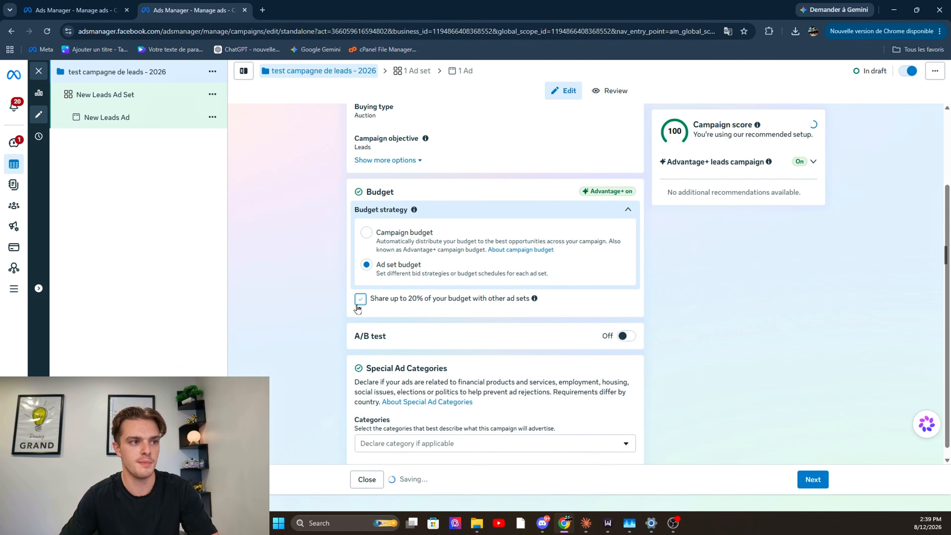
click(362, 230)
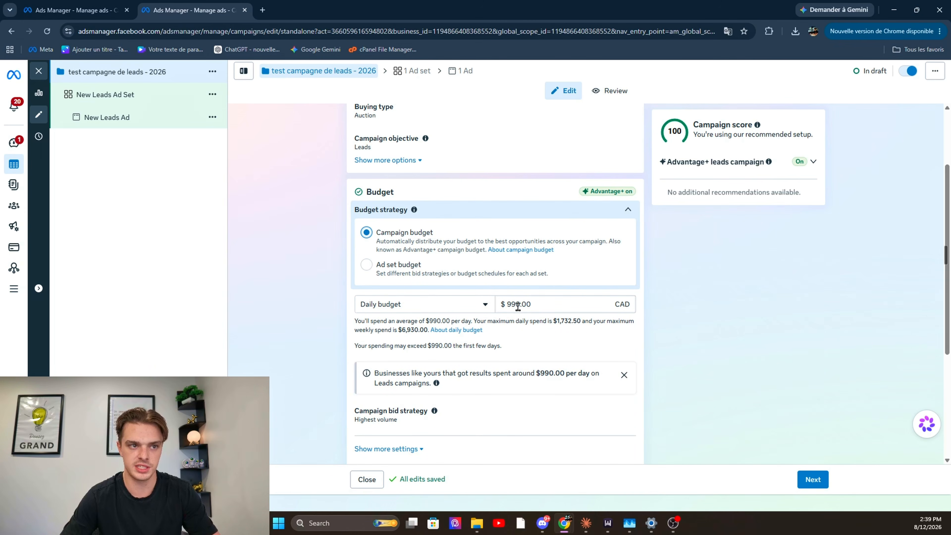
Set the campaign's daily budget to 100 CAD
double_click(518, 306)
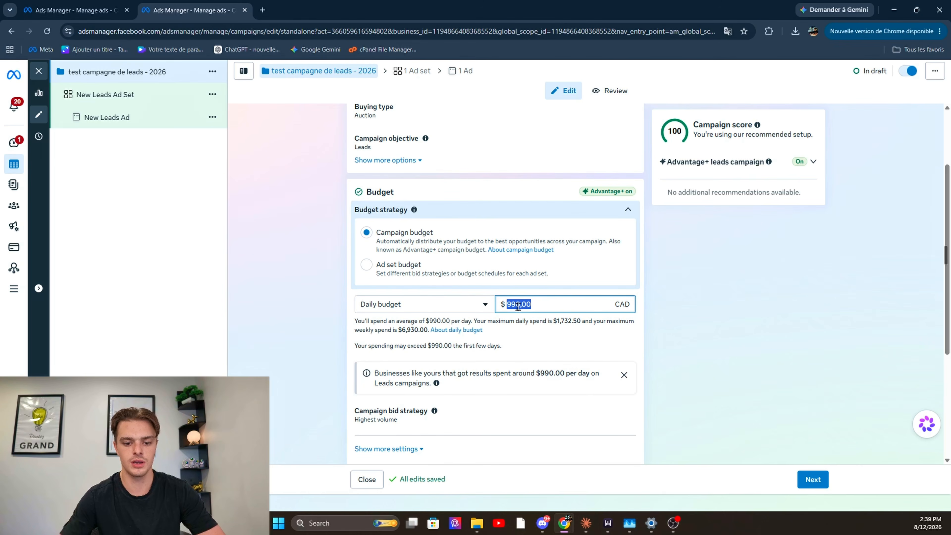
text(100)
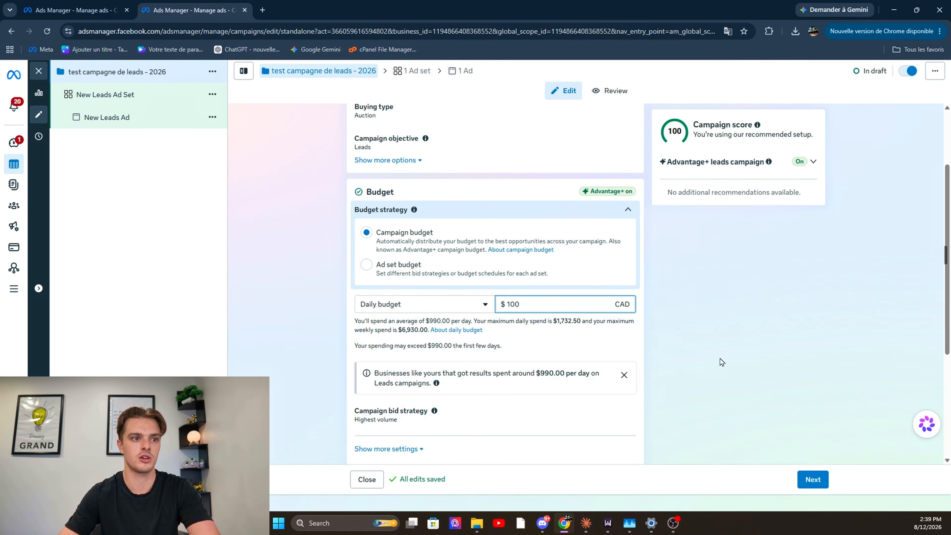
click(788, 315)
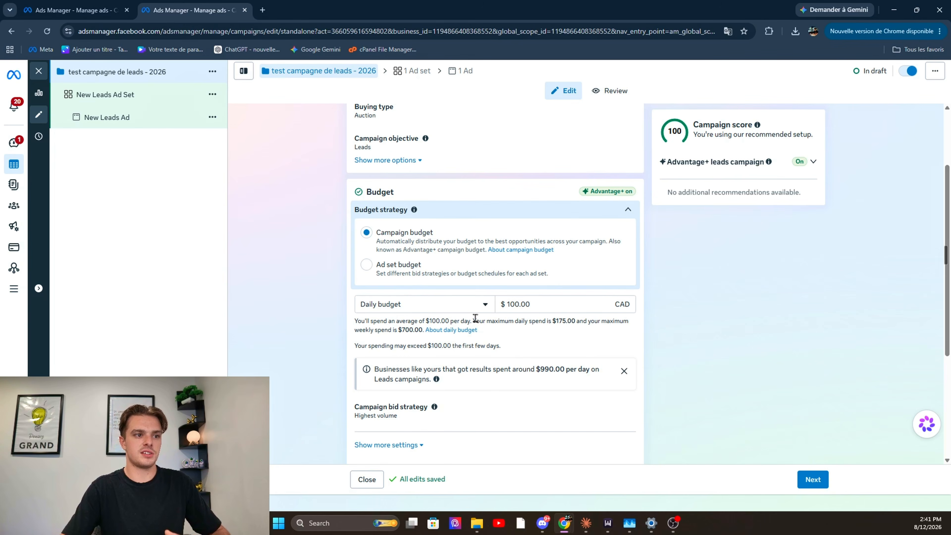
Check the budget type choices, keep Daily budget, and dismiss the recommended daily spending notice
click(450, 302)
scroll(452, 298, down, 3)
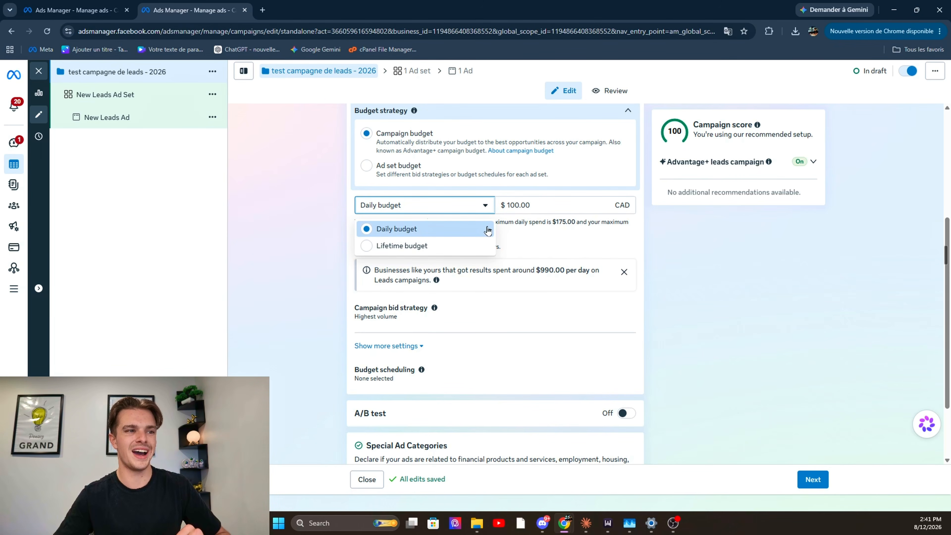
click(659, 251)
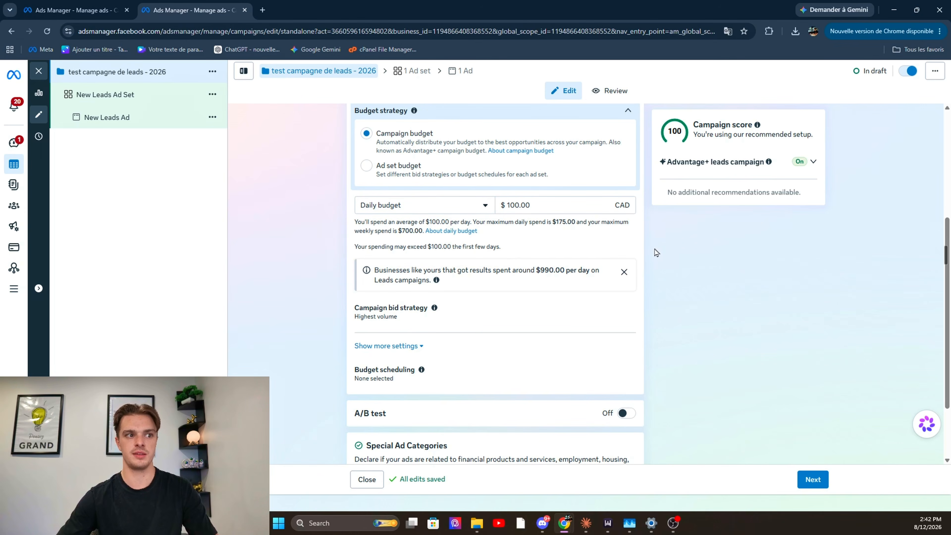
click(624, 272)
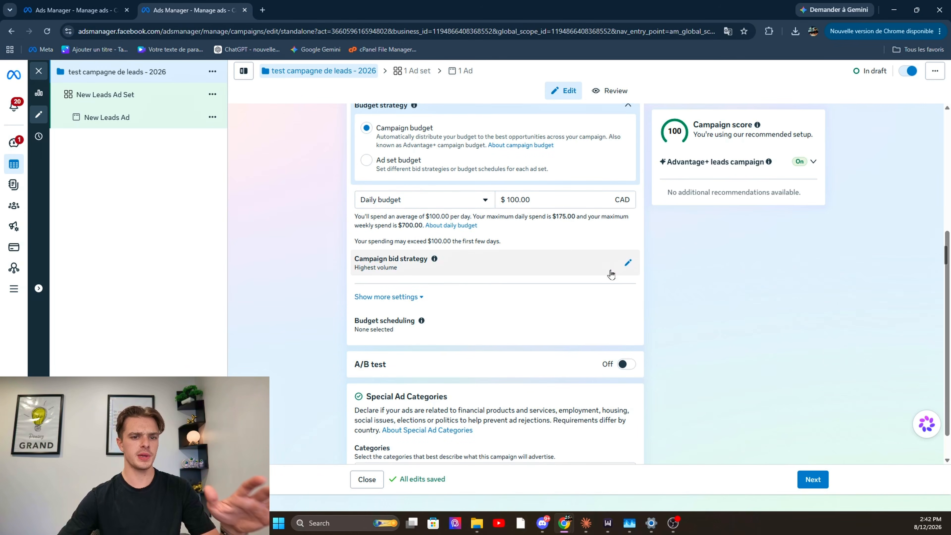
Examine the campaign bid strategy options, including ROAS goal and Bid cap, keeping Highest volume or value
scroll(563, 251, down, 2)
click(505, 233)
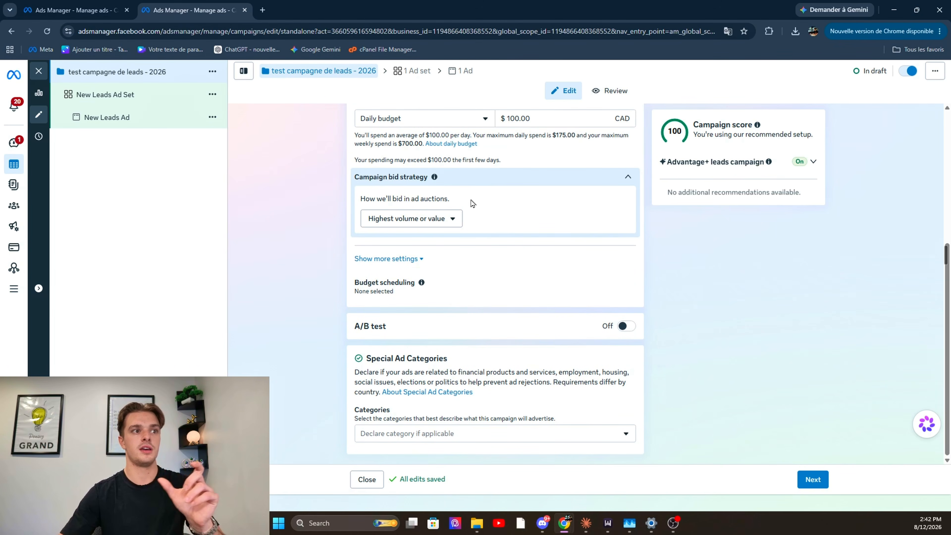
click(422, 221)
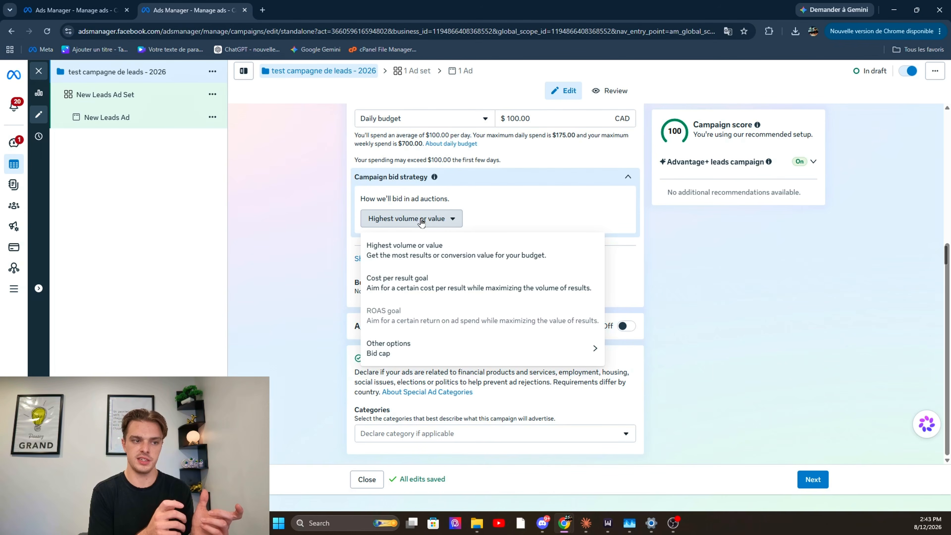
mouse_move(446, 306)
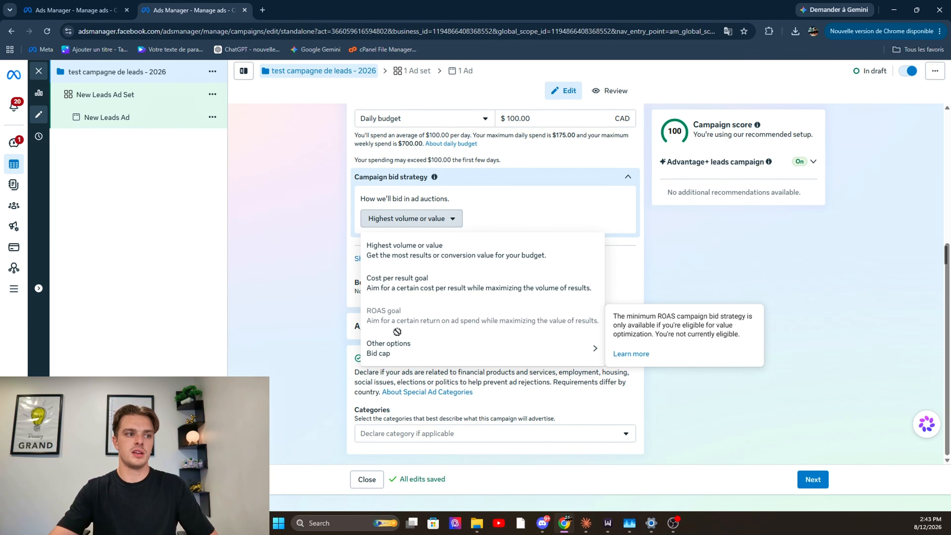
mouse_move(479, 360)
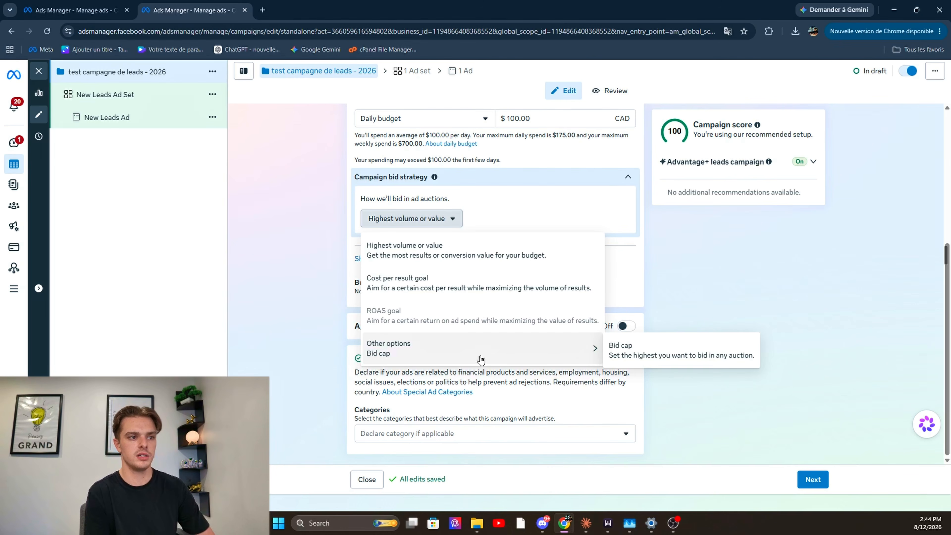
click(748, 266)
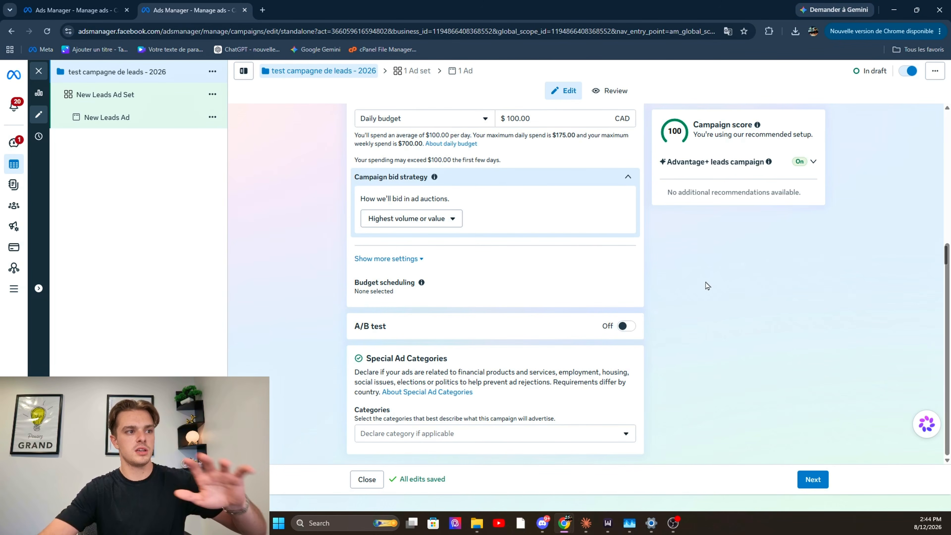
Try enabling scheduled budget increases, check the increase type choices, and disable the scheduling again
click(408, 283)
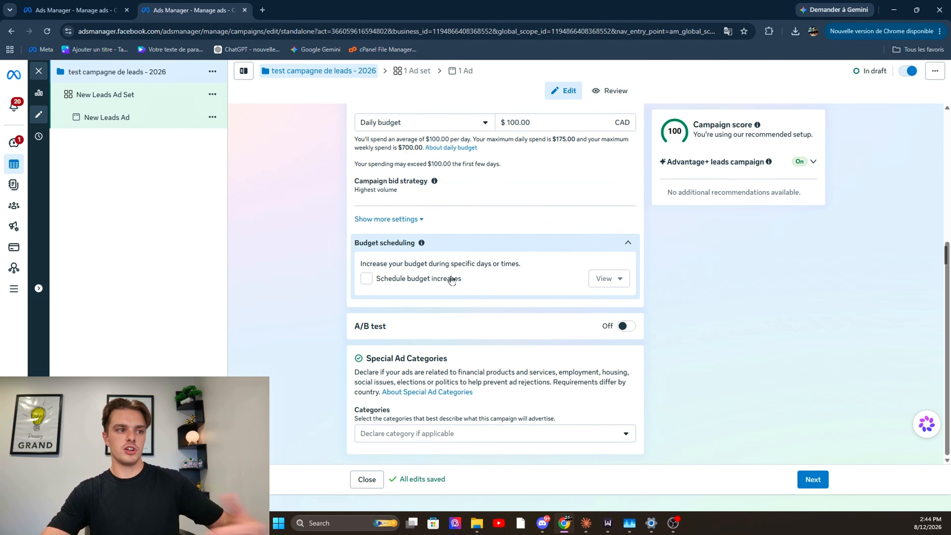
click(402, 282)
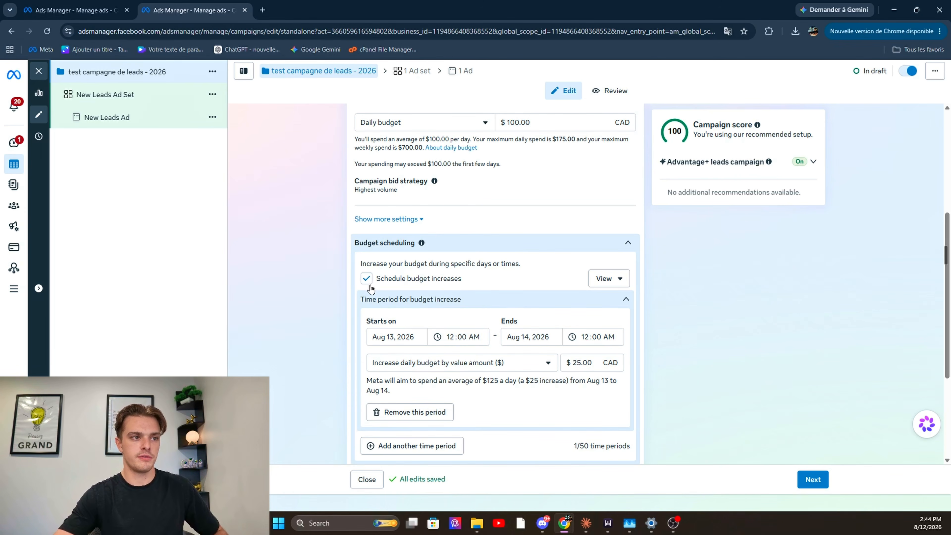
drag(479, 362, 483, 363)
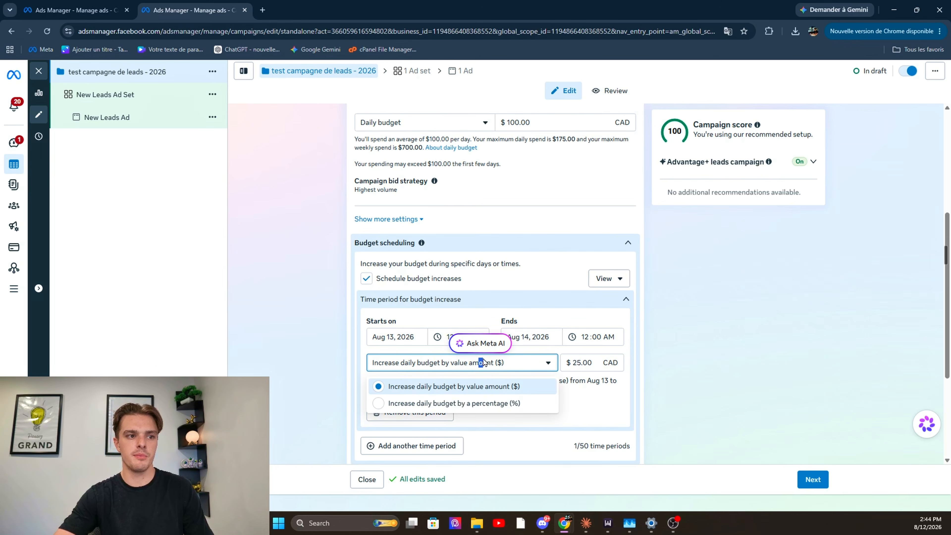
click(483, 363)
click(366, 278)
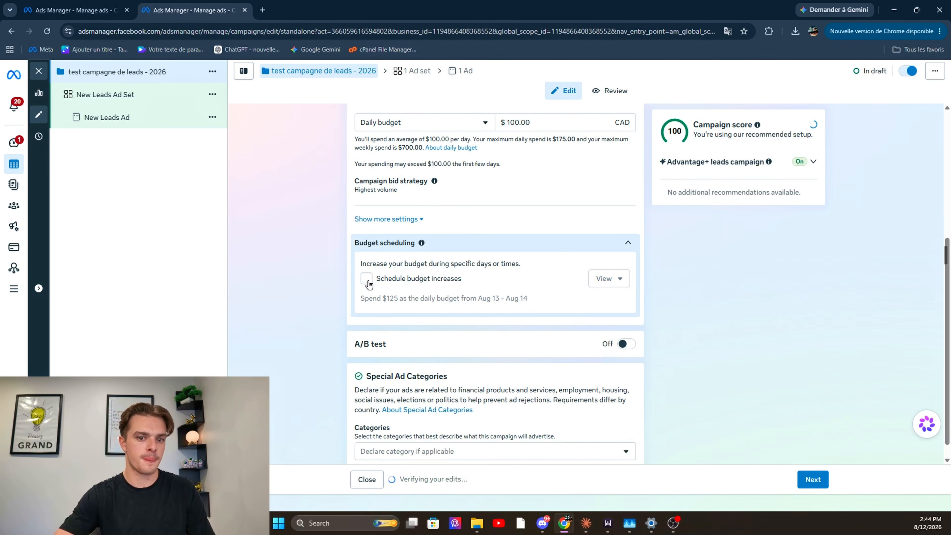
click(629, 225)
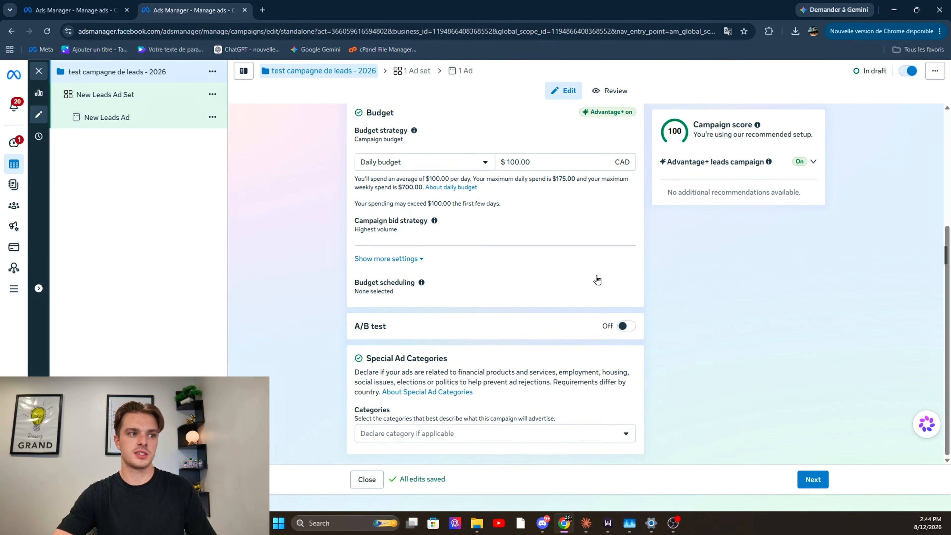
Try enabling the A/B test and review the choices for what to test
click(604, 328)
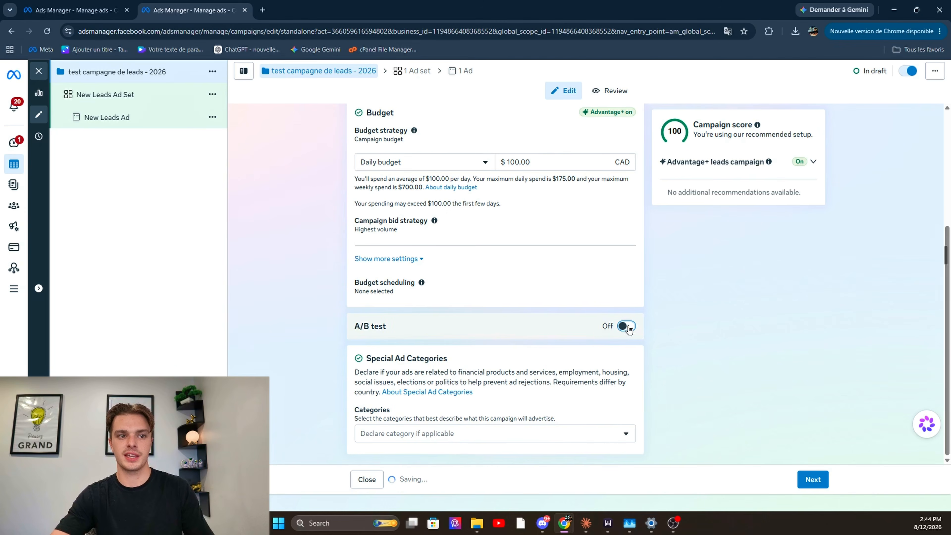
scroll(701, 319, down, 4)
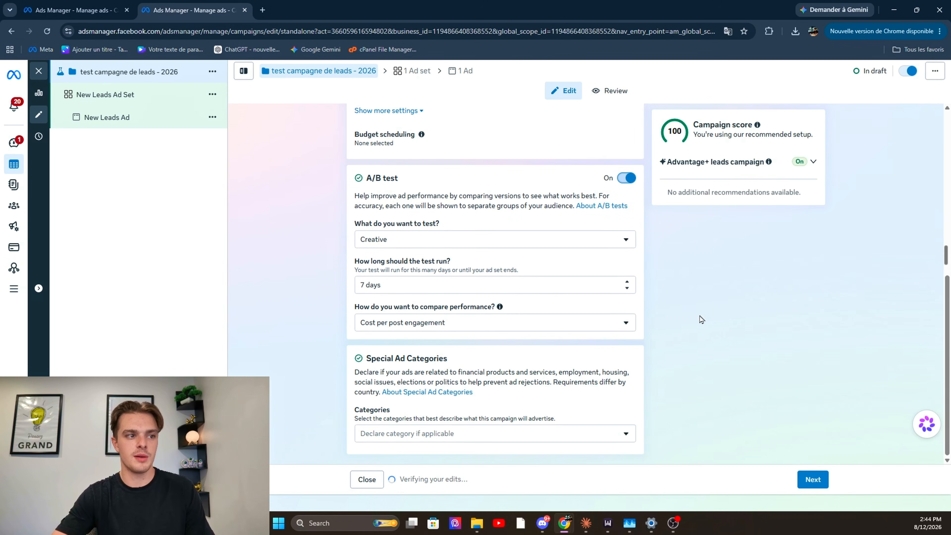
click(621, 248)
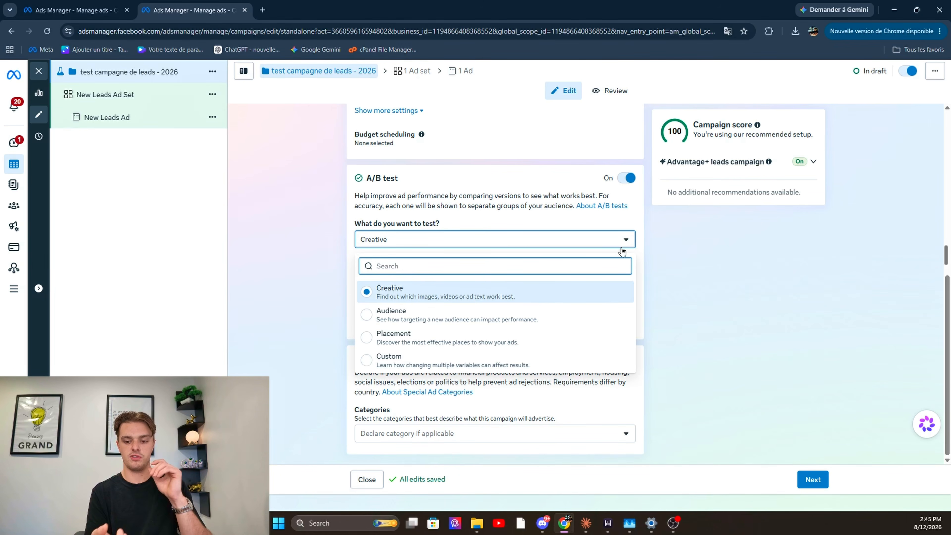
click(641, 229)
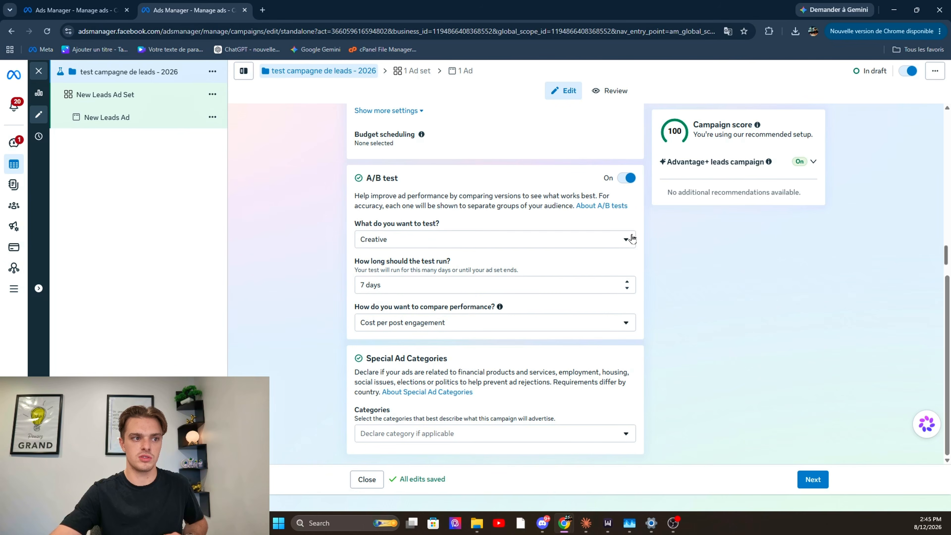
Examine the cost metrics offered for comparing A/B test performance, keeping Cost per post engagement
click(568, 324)
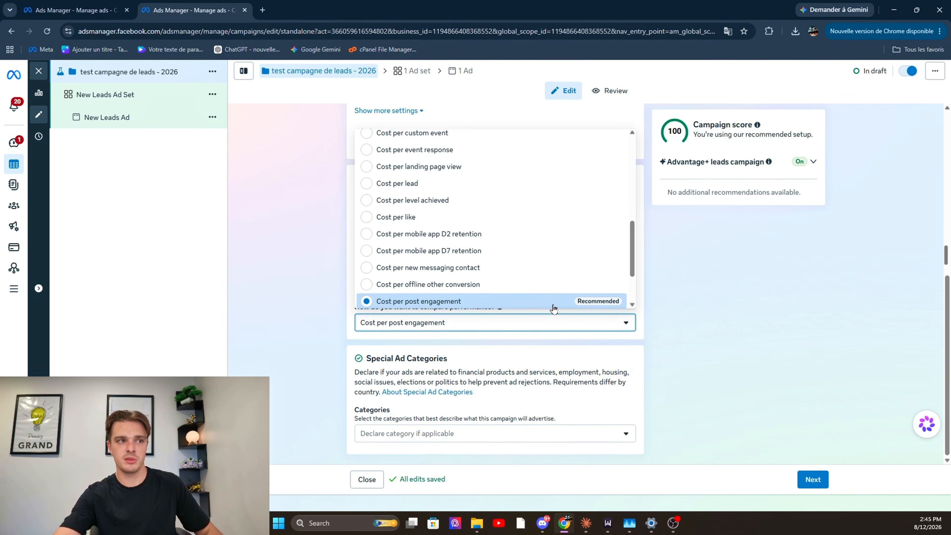
scroll(554, 306, up, 10)
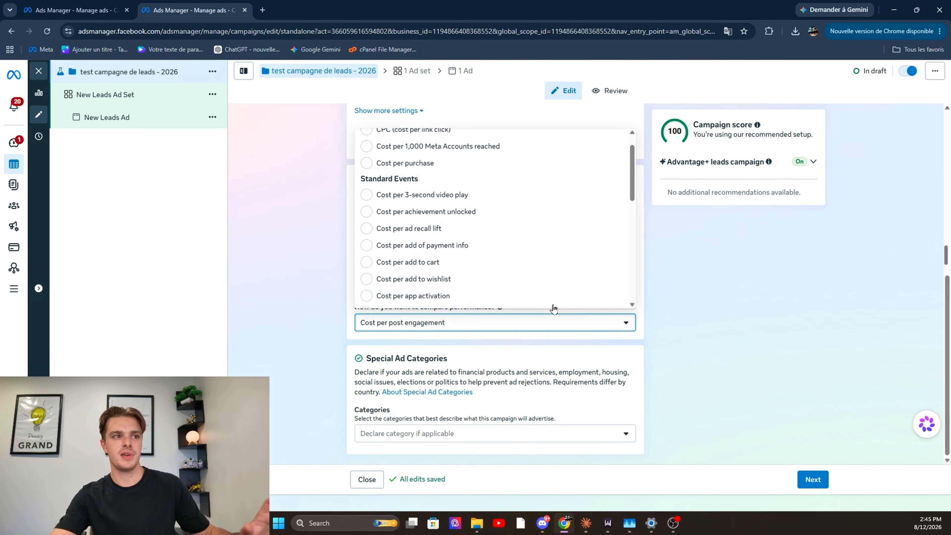
scroll(553, 306, up, 2)
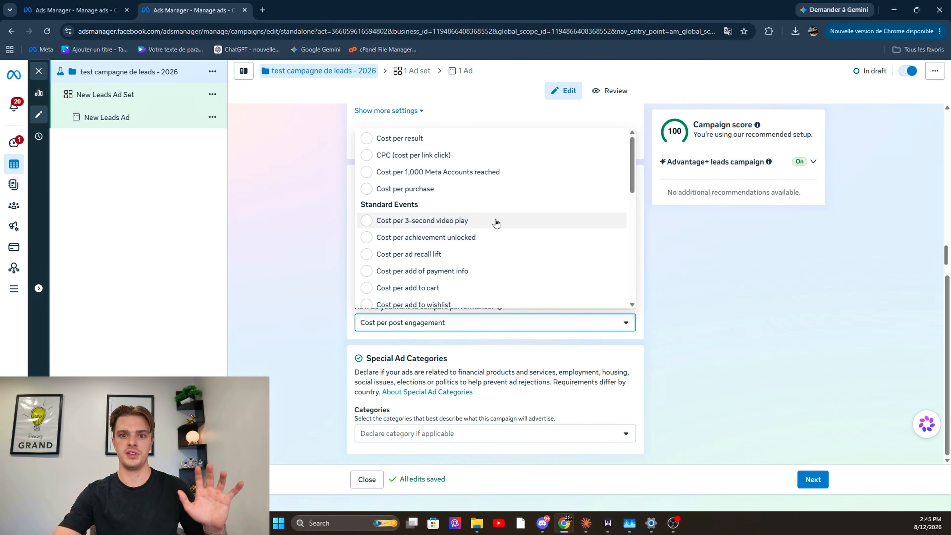
scroll(496, 223, down, 10)
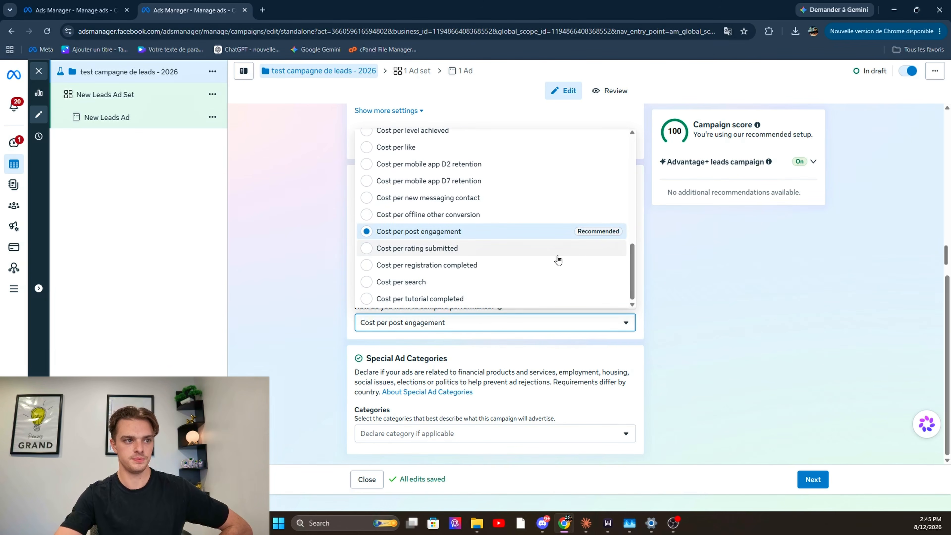
click(685, 280)
Check the A/B test variable choices once more and disable the A/B test
click(510, 239)
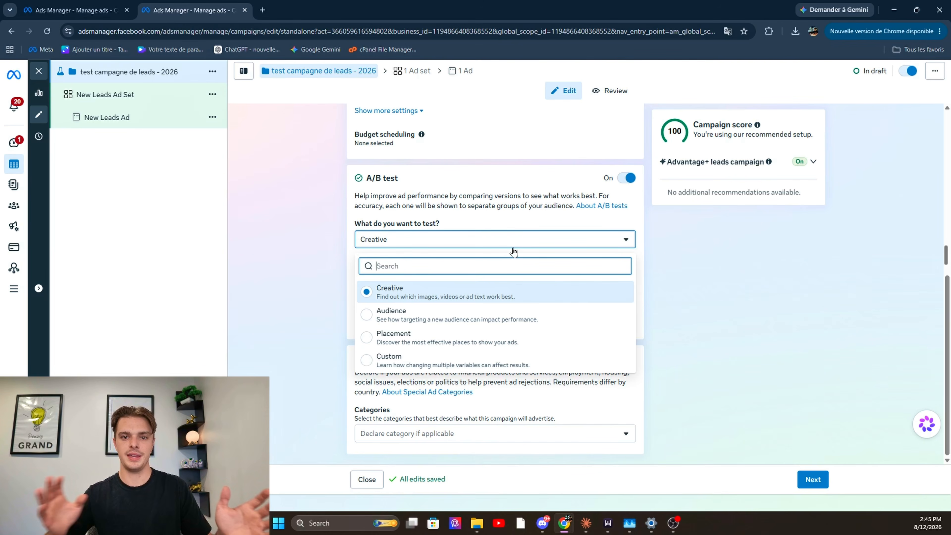
click(536, 230)
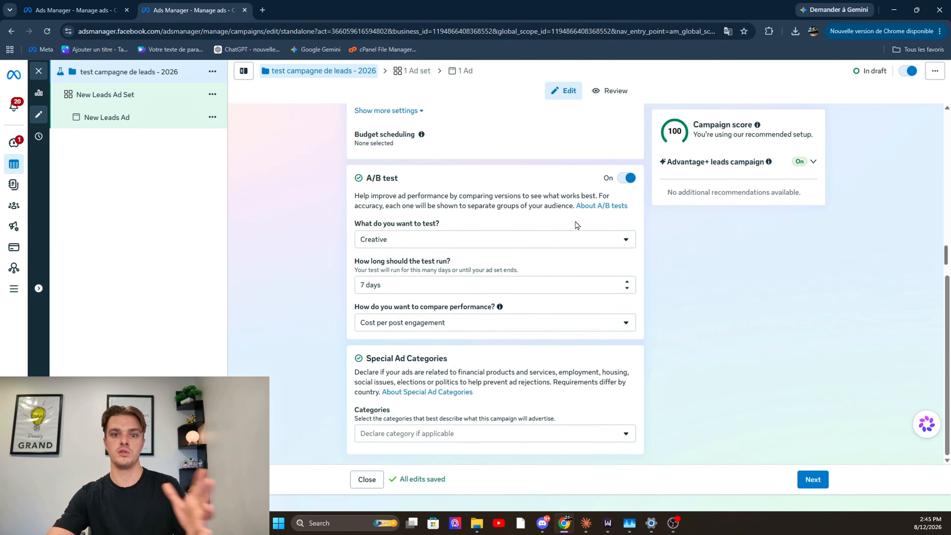
click(627, 177)
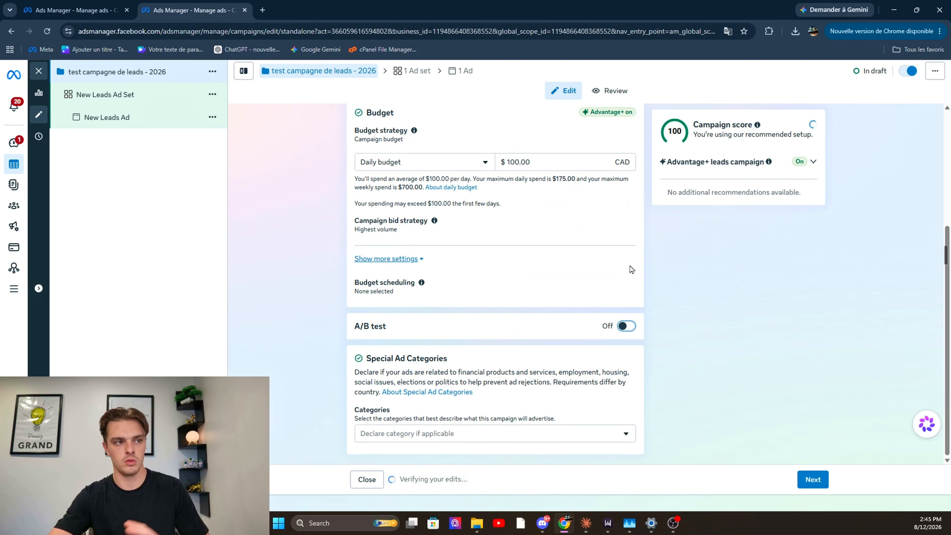
Review the Special Ad Categories without declaring any, and proceed to the ad set settings
click(572, 436)
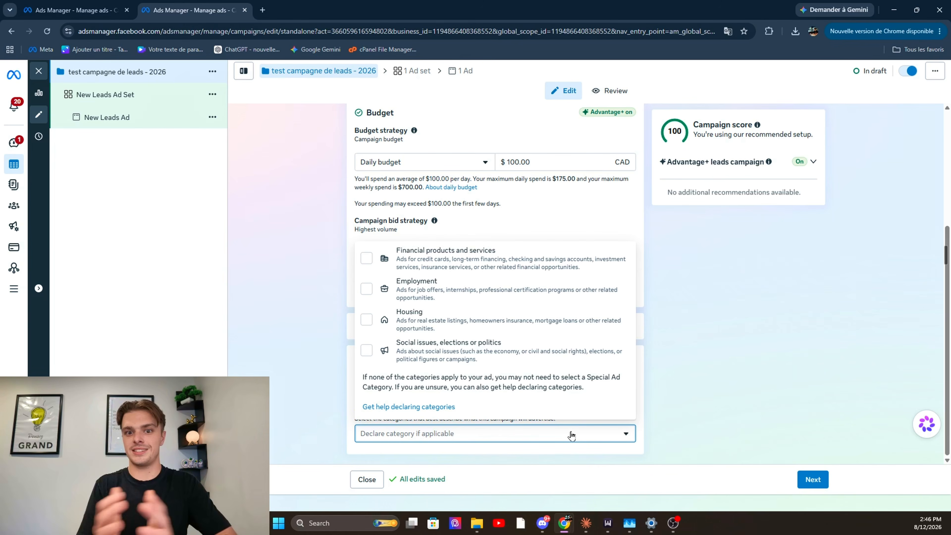
mouse_move(477, 524)
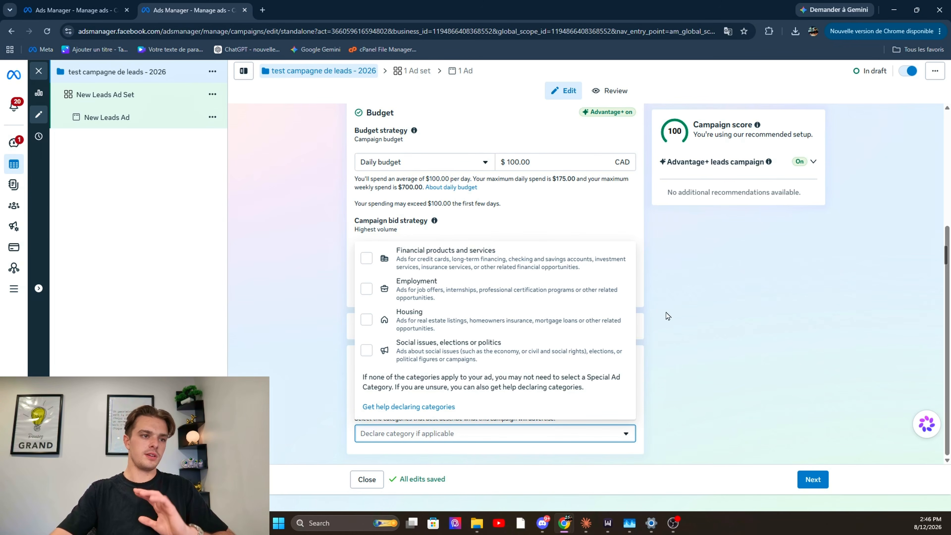
click(721, 310)
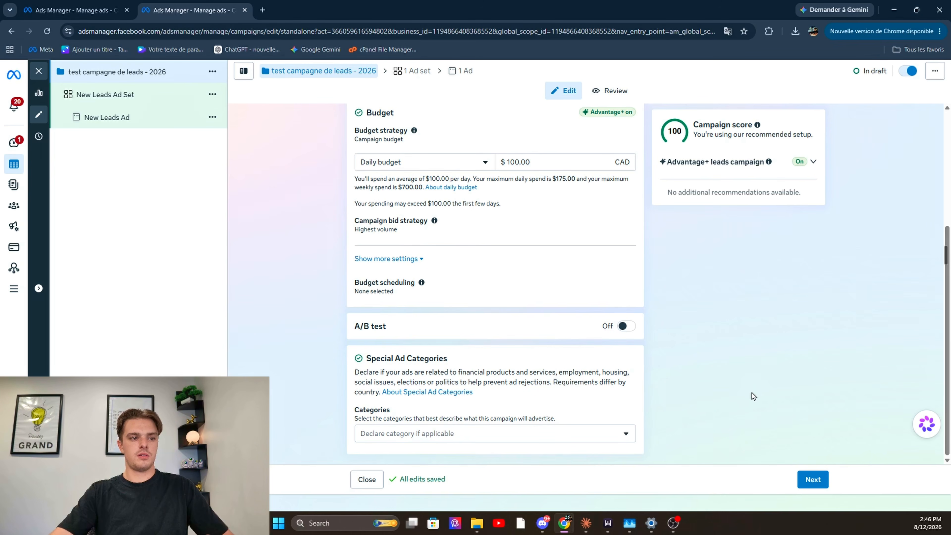
click(810, 481)
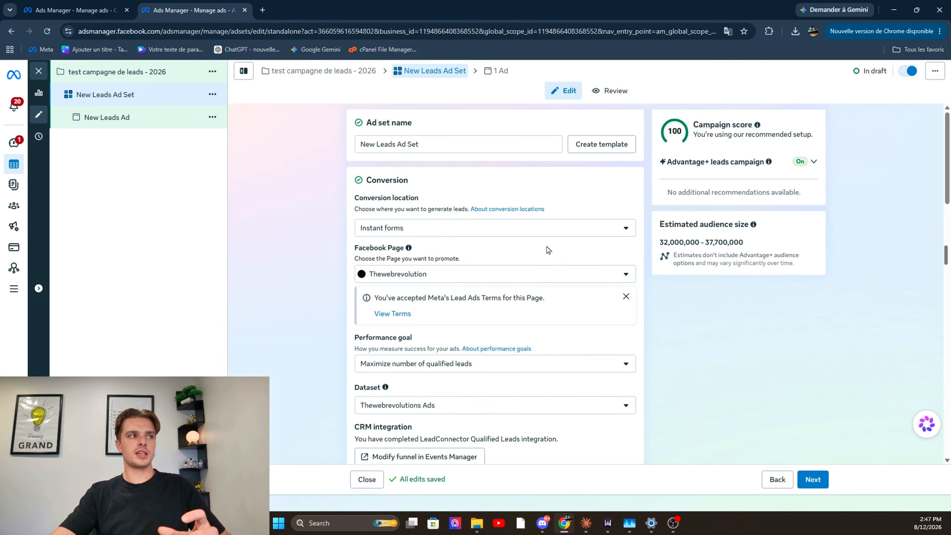
Examine the ad set's conversion location options, keeping Instant forms selected
click(540, 233)
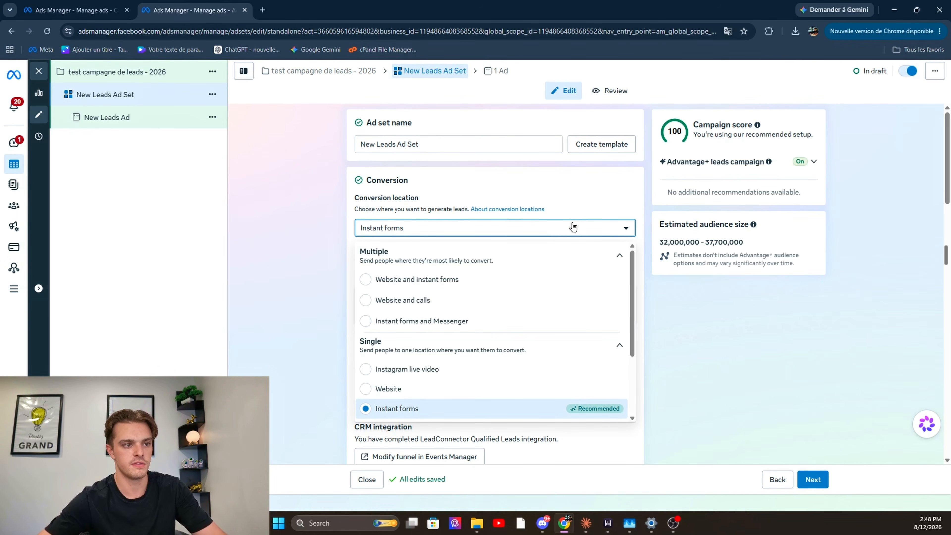
scroll(435, 372, down, 3)
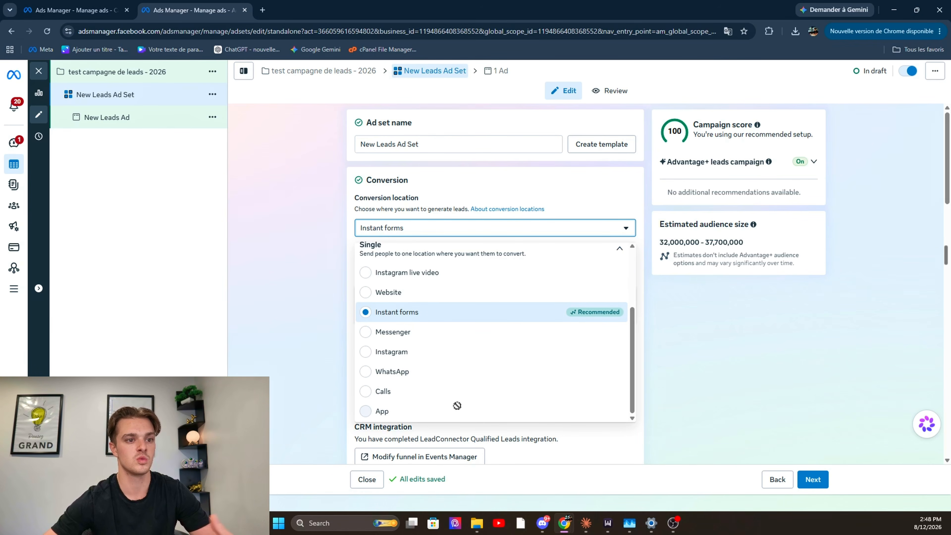
mouse_move(457, 406)
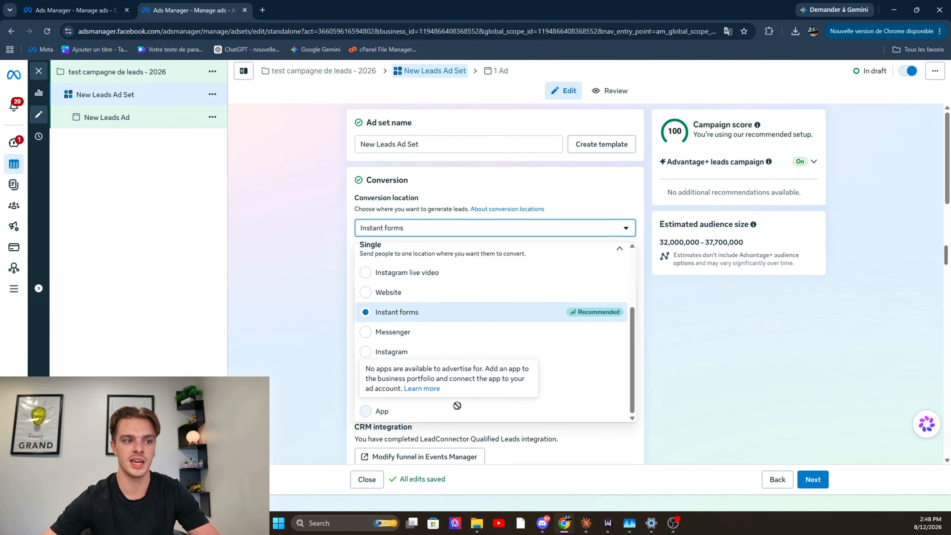
click(733, 354)
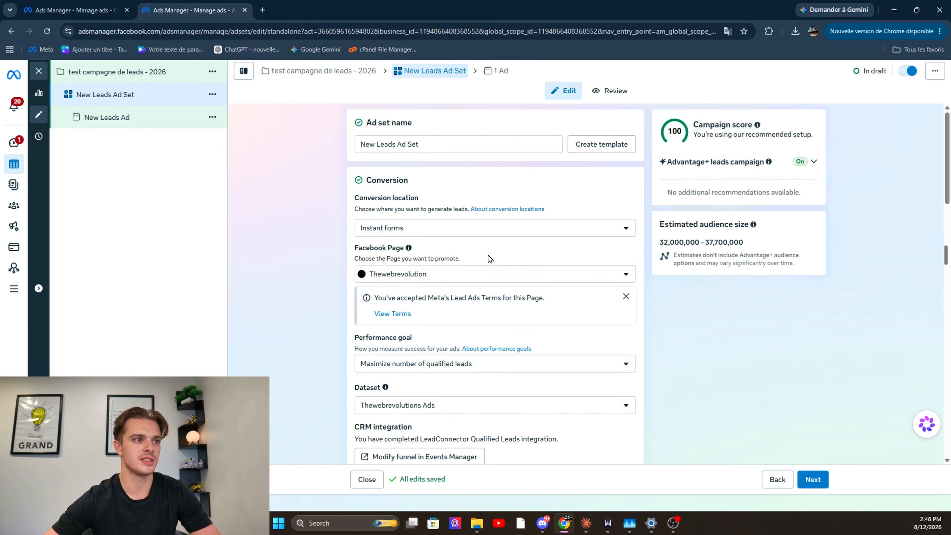
Set the ad set's Facebook Page to Test construction, finding it with the search text "tes"
click(412, 274)
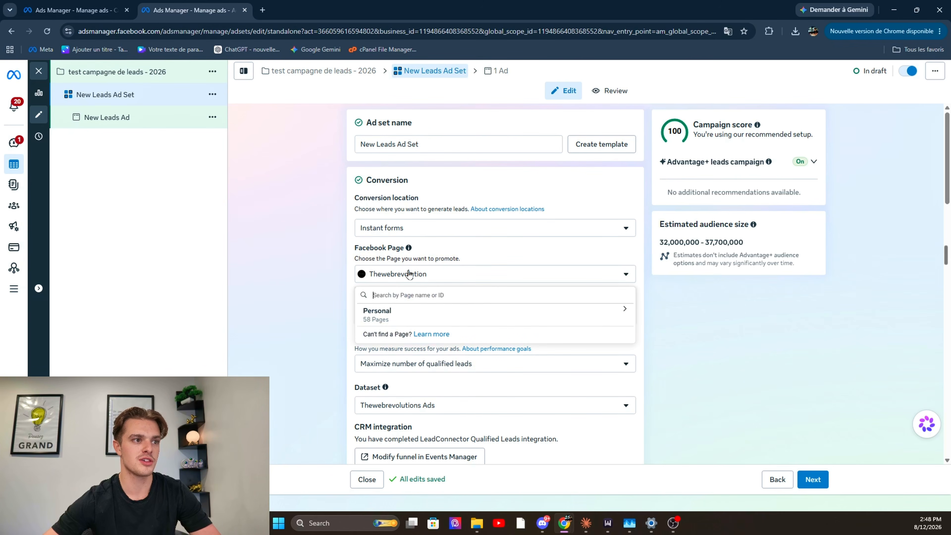
click(469, 313)
text(tes)
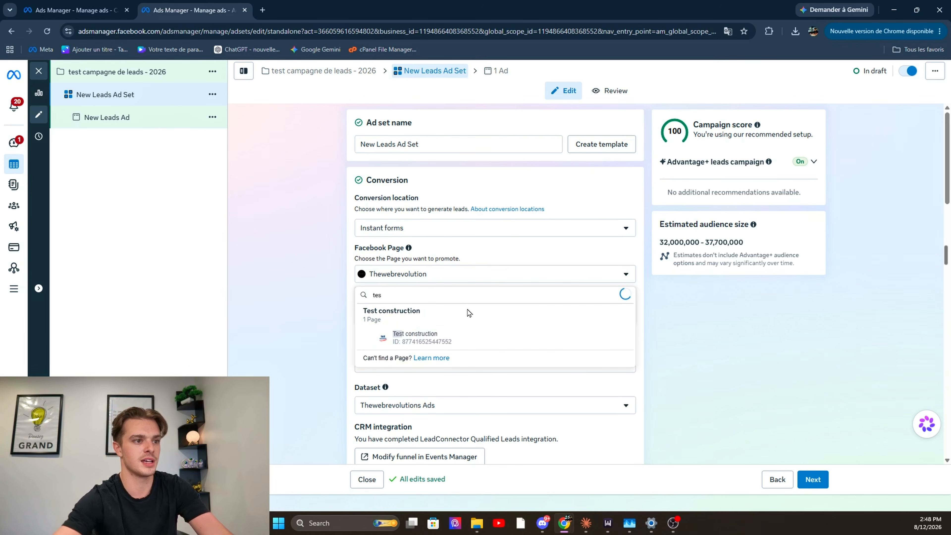
click(478, 340)
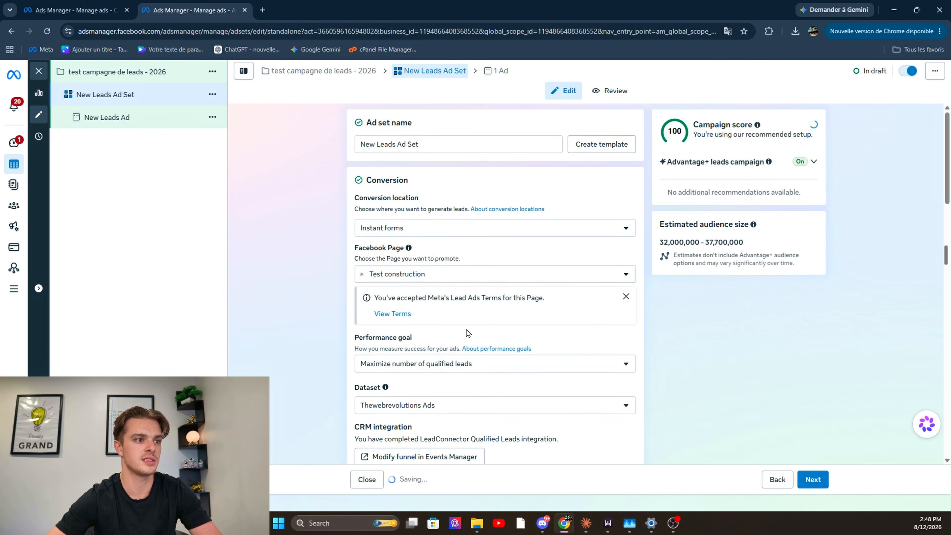
Examine the performance goal and dataset choices, keeping Maximize number of qualified leads and Thewebrevolutions Ads
click(494, 368)
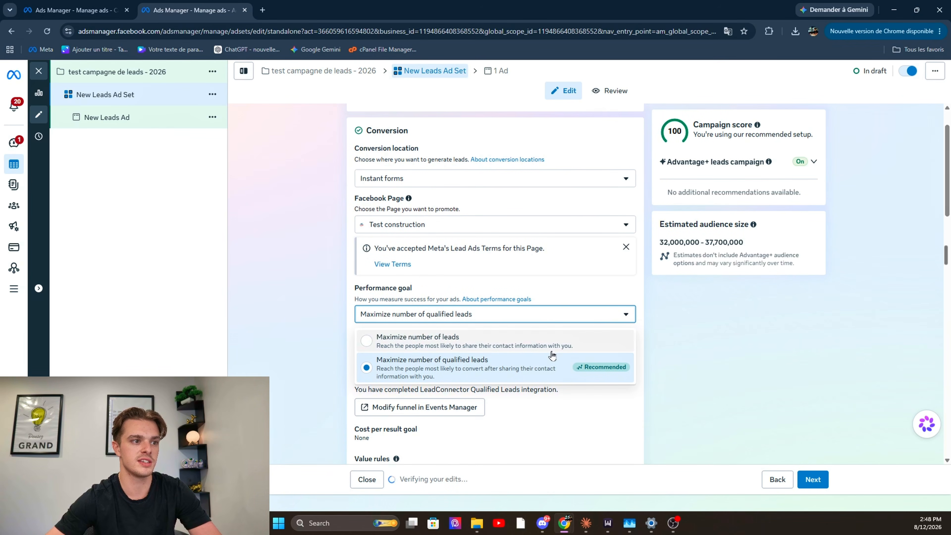
scroll(600, 349, down, 1)
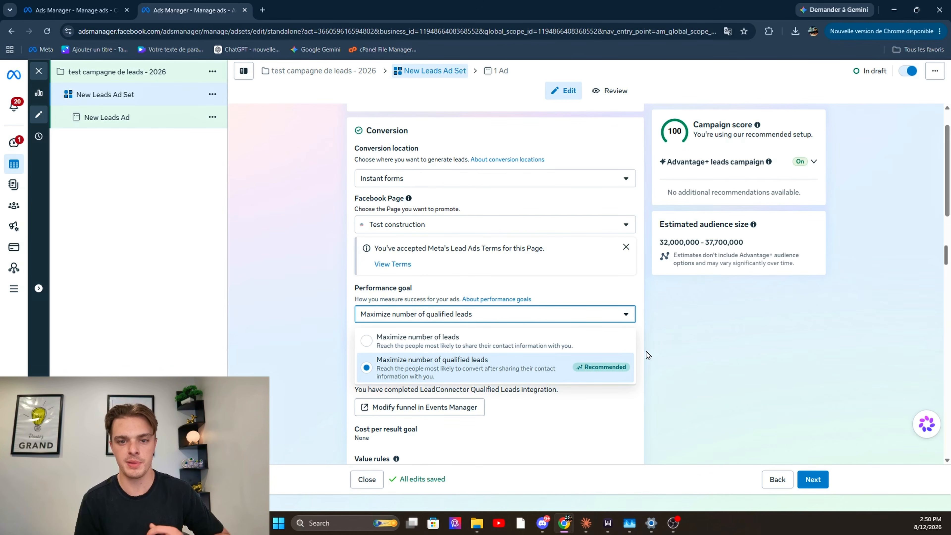
click(648, 355)
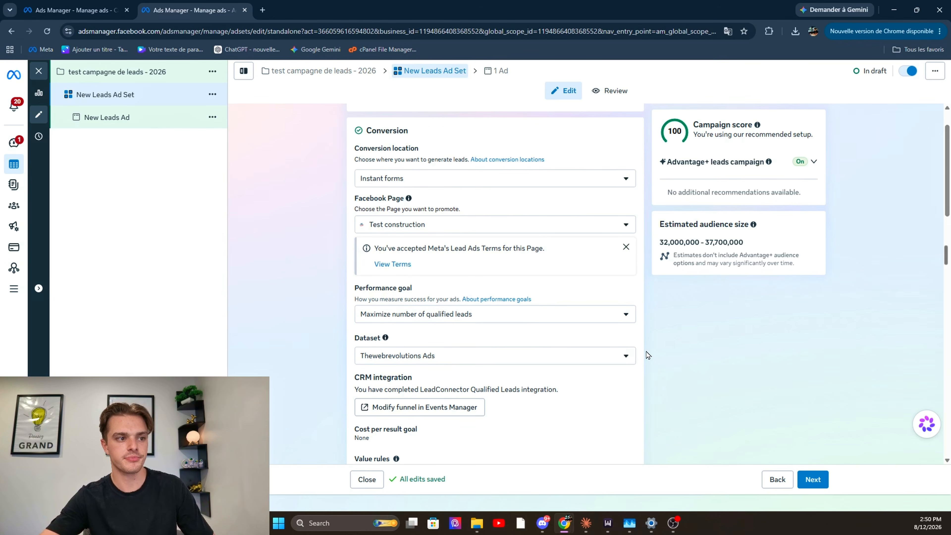
scroll(648, 355, down, 1)
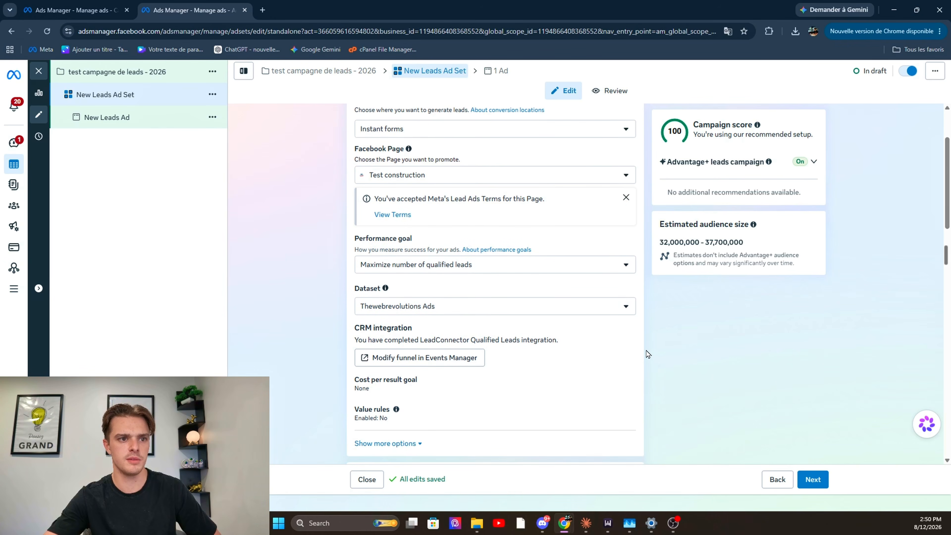
click(627, 312)
click(760, 380)
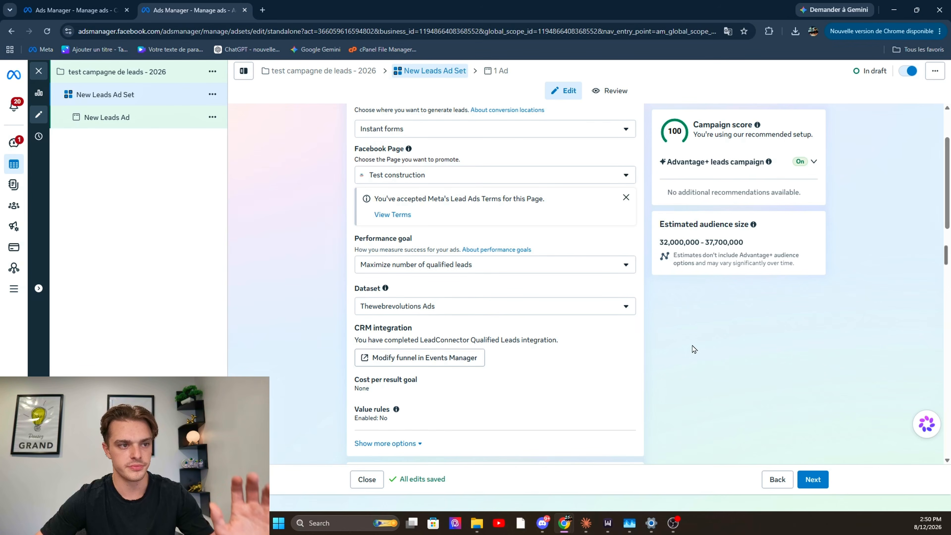
Start a value rule set for the ad set, acknowledging that the overall cost per result may increase
scroll(441, 334, down, 4)
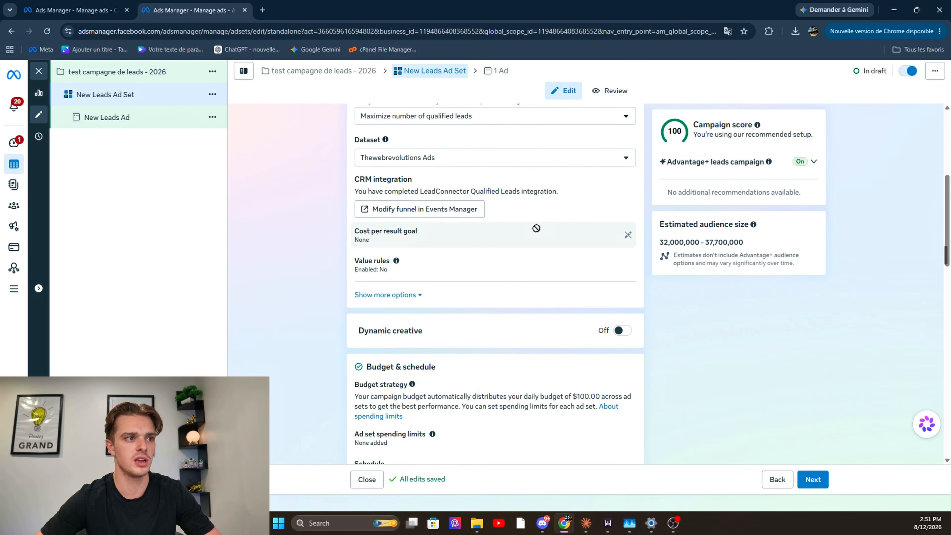
click(487, 266)
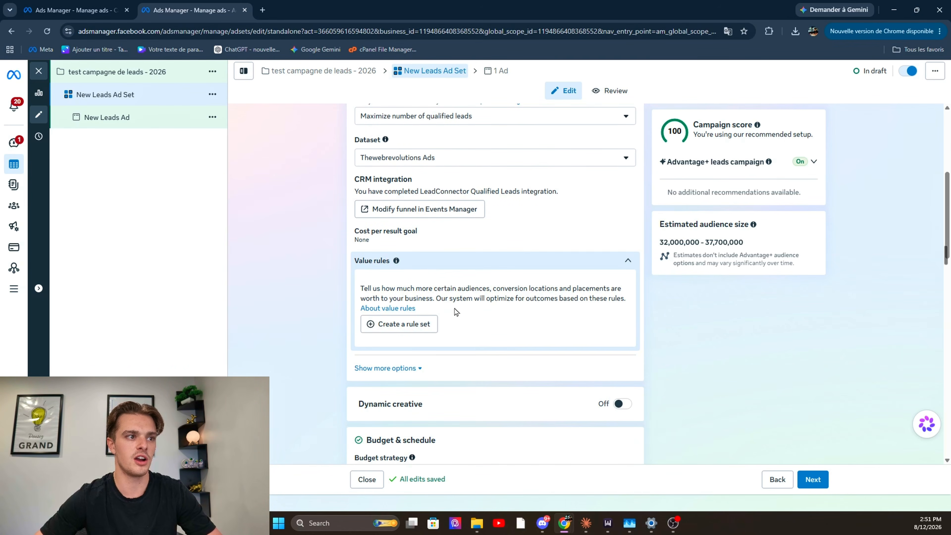
click(431, 325)
click(385, 392)
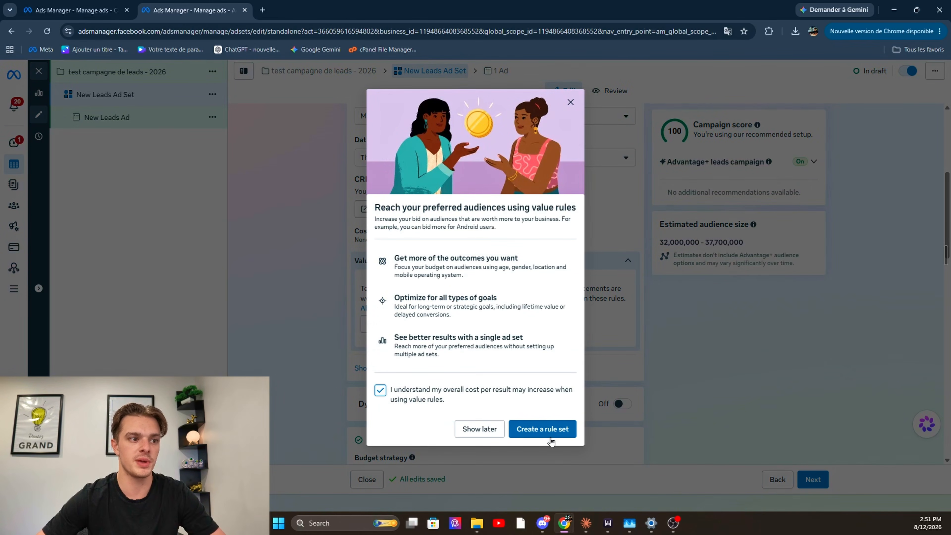
click(551, 428)
Define the value rule with the Audience criterion Age set to 18-24, and show the rule set name
click(425, 215)
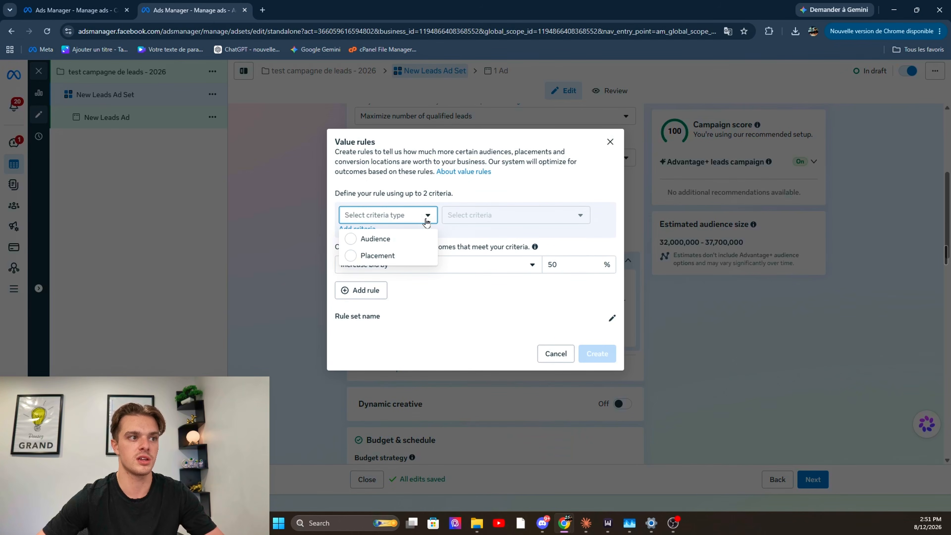
click(416, 238)
click(500, 220)
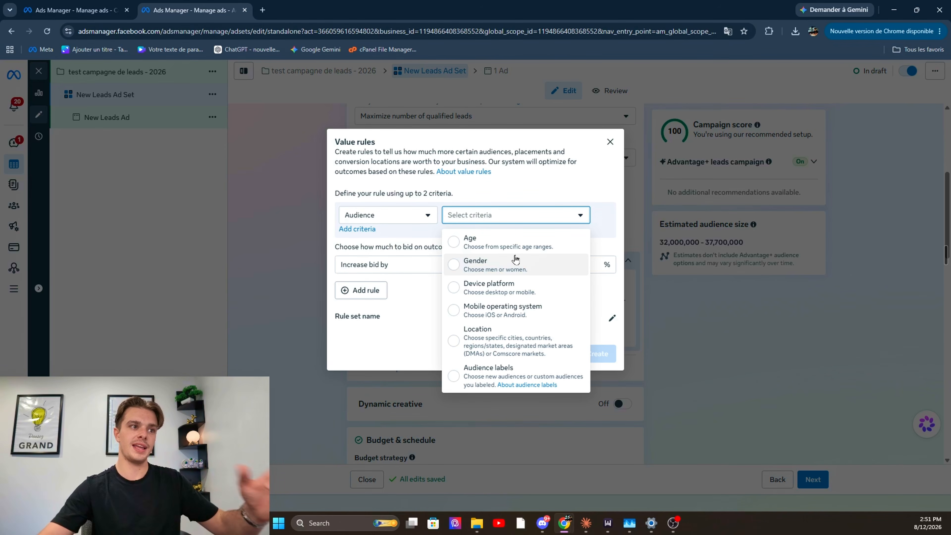
click(516, 245)
click(524, 231)
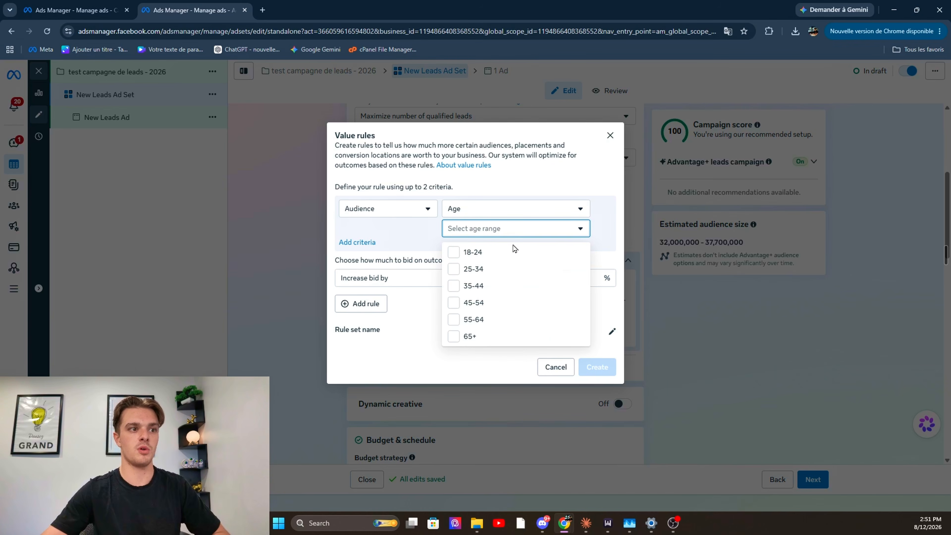
click(512, 250)
click(427, 351)
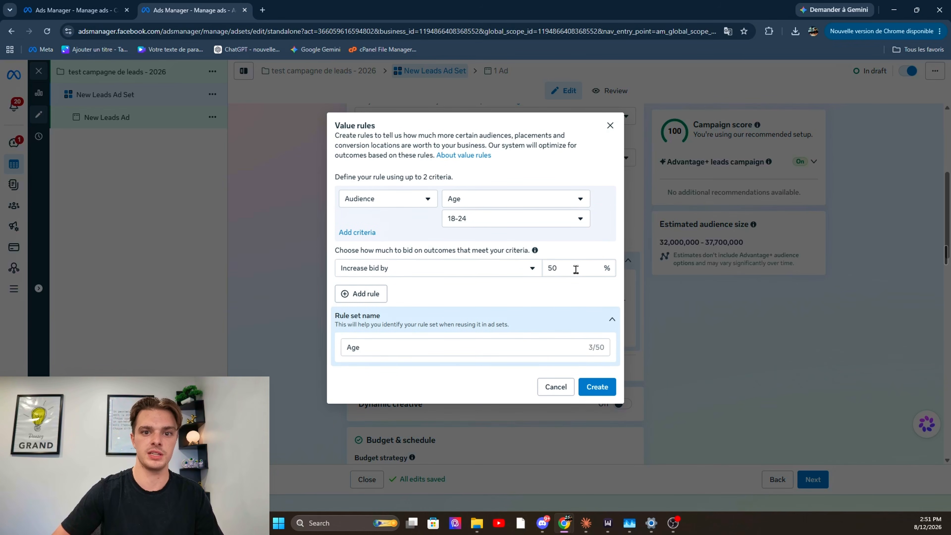
Check the bid adjustment choices, keeping Increase bid by, and discard the value rule set
click(514, 274)
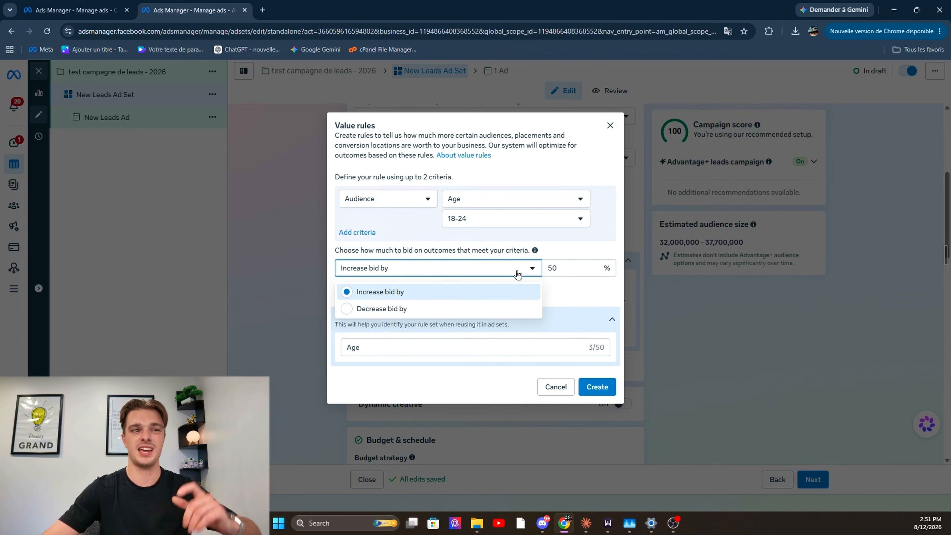
click(534, 256)
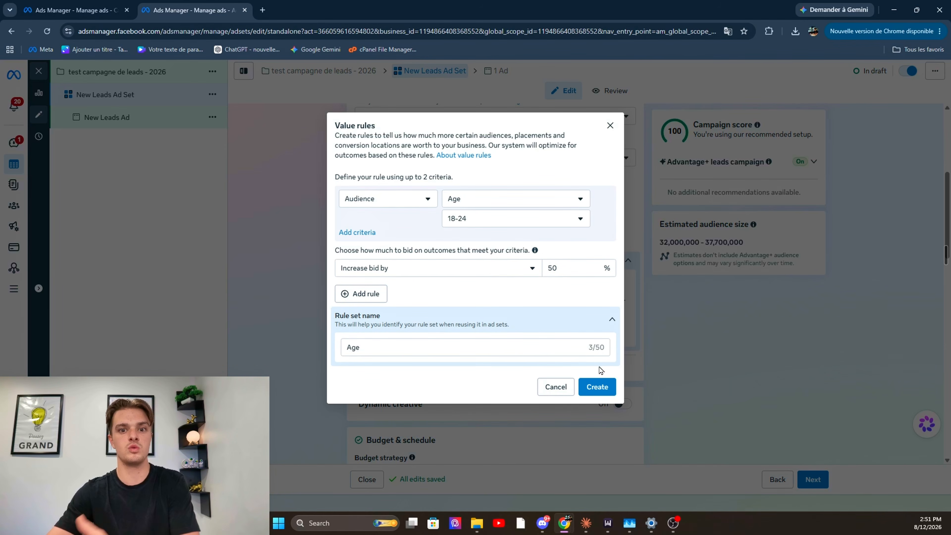
click(555, 388)
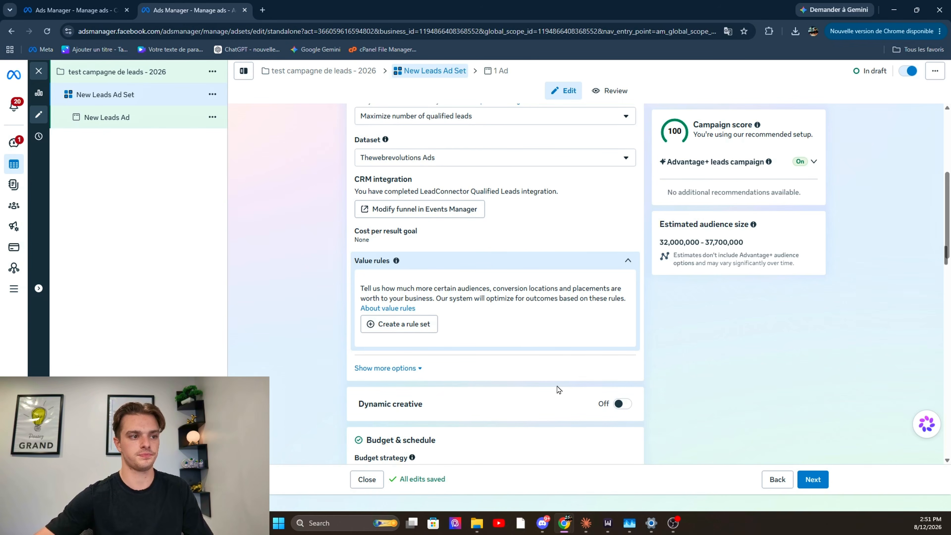
Read the explanation of how dynamic creative works, leaving dynamic creative off
scroll(613, 385, down, 2)
scroll(533, 315, down, 2)
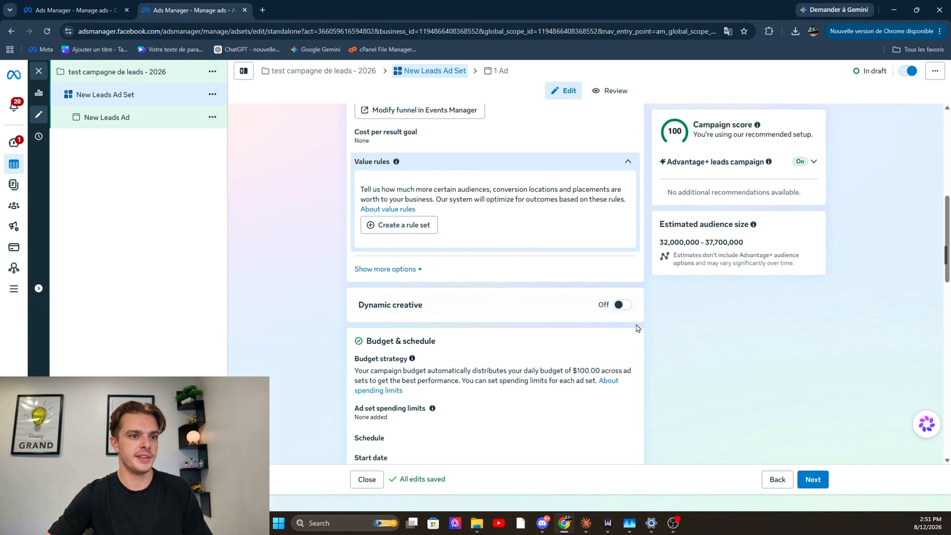
click(629, 308)
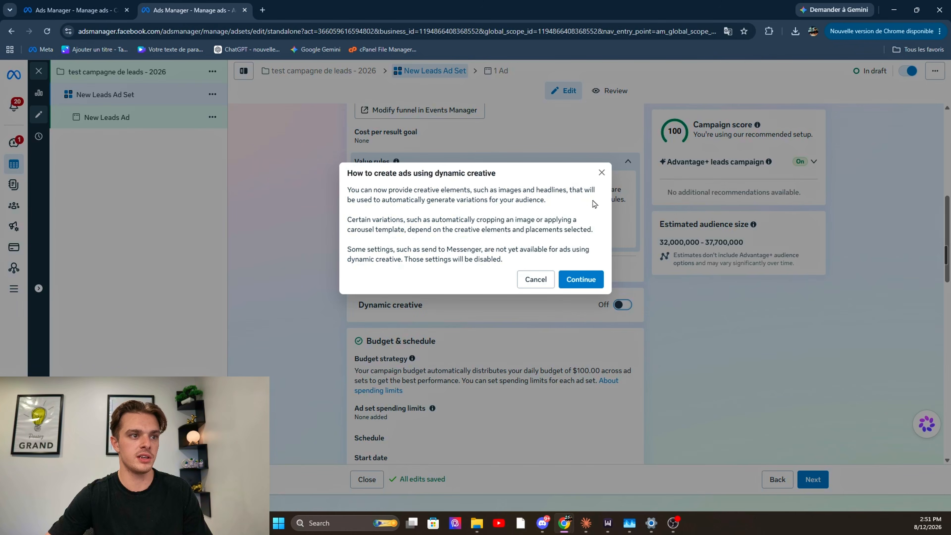
click(600, 174)
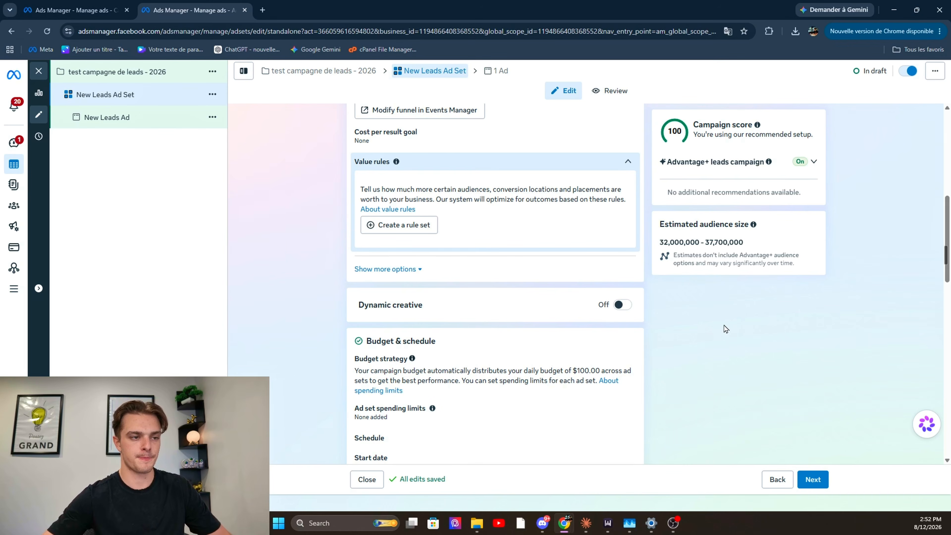
Examine the end date and budget scheduling settings, leaving the ad set without an end date
scroll(707, 360, down, 2)
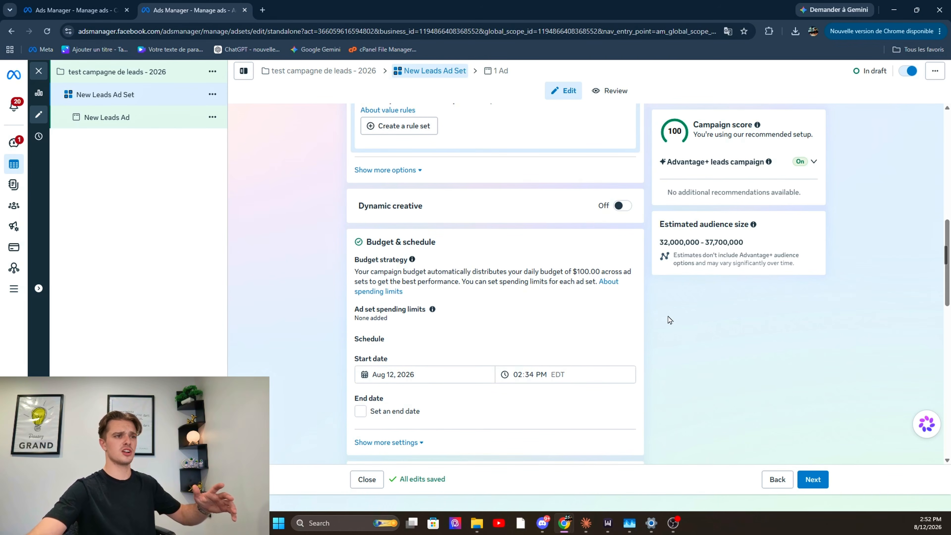
scroll(630, 318, down, 1)
scroll(630, 318, down, 1)
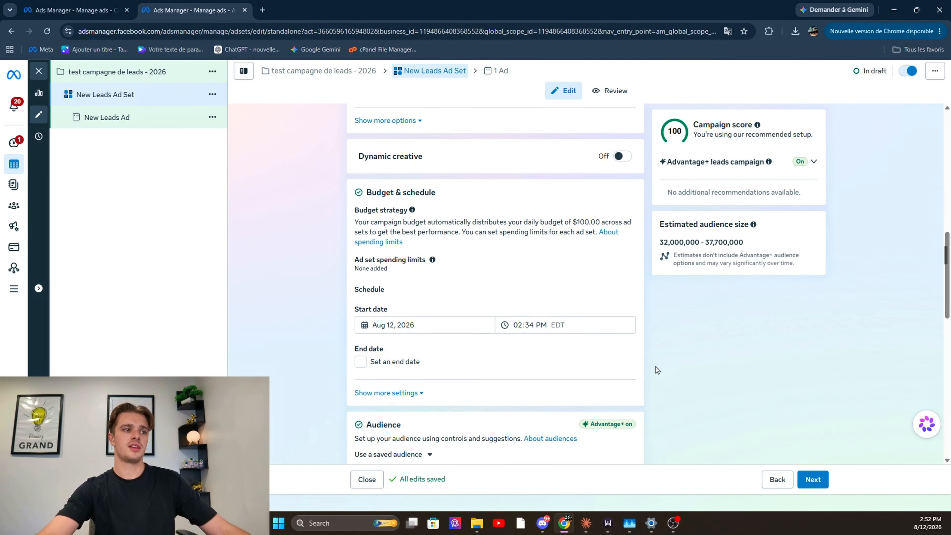
click(406, 366)
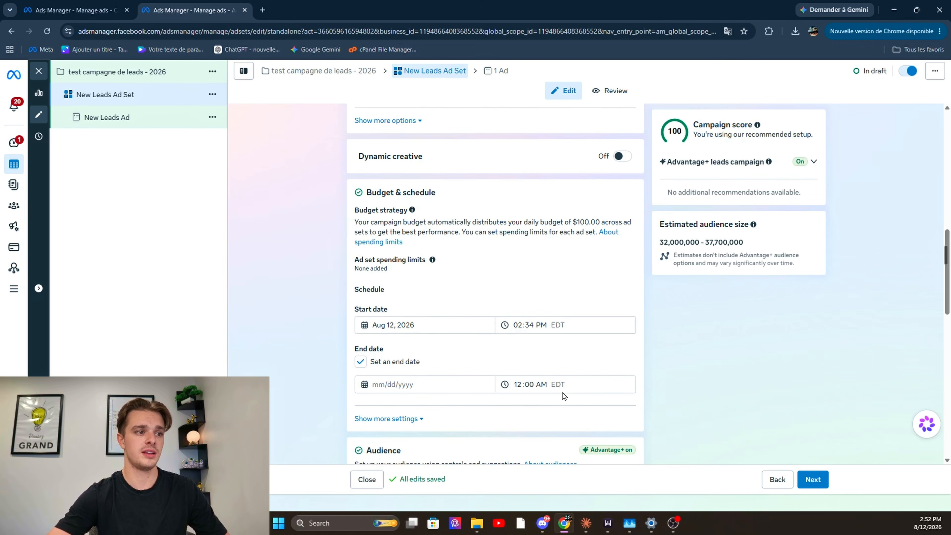
click(411, 419)
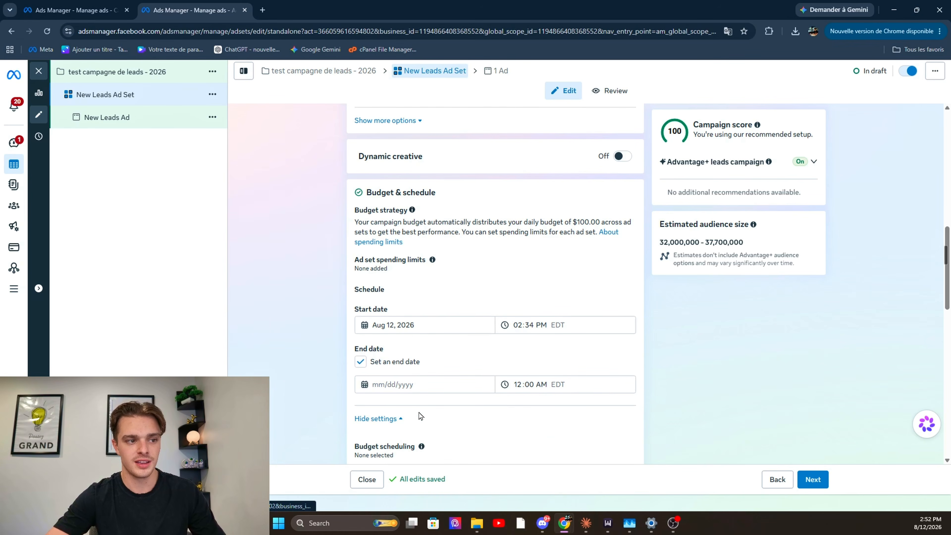
scroll(592, 399, down, 3)
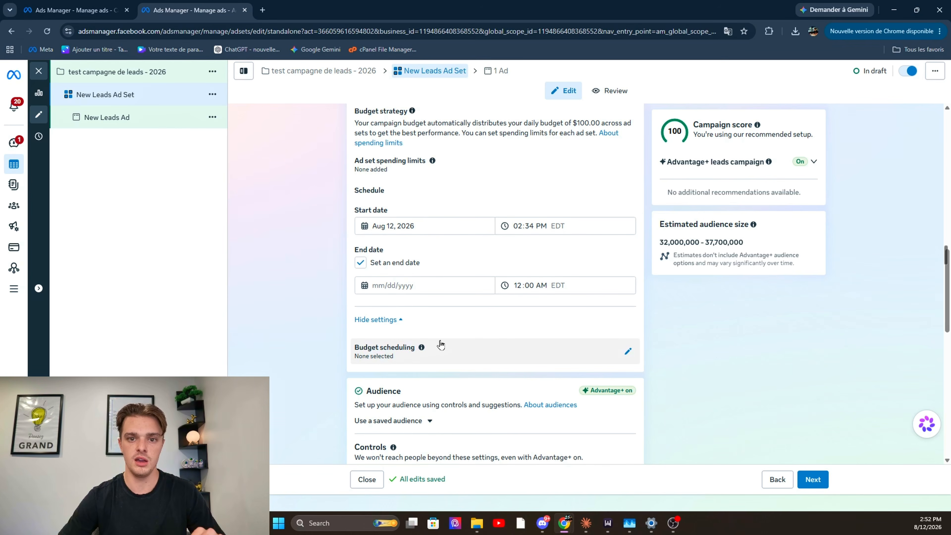
click(360, 265)
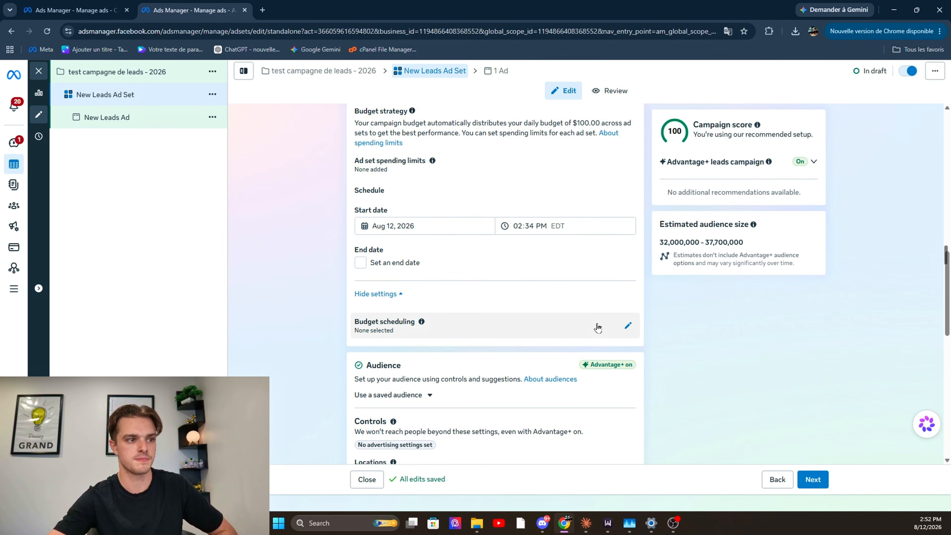
Open the audience's location controls for editing and show the location map
scroll(596, 322, down, 1)
scroll(596, 313, down, 2)
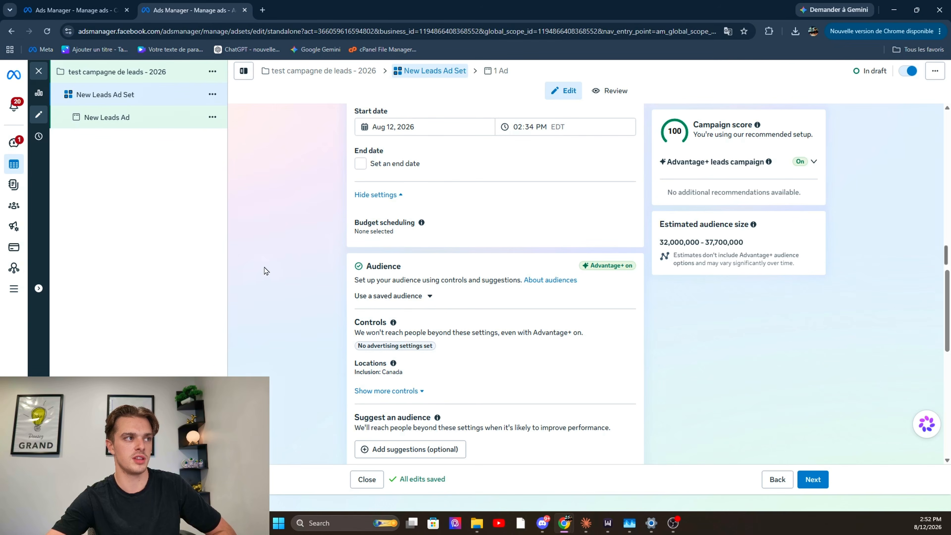
scroll(362, 213, down, 4)
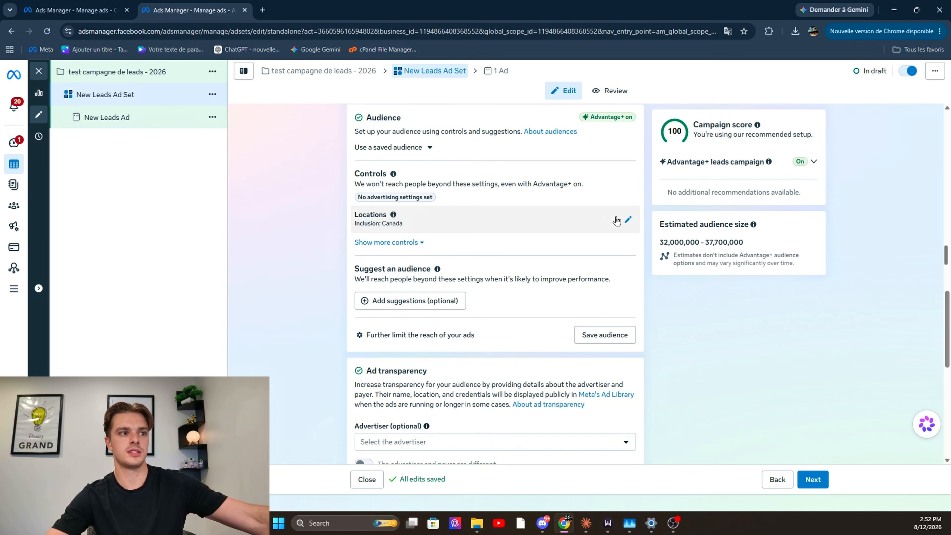
click(616, 220)
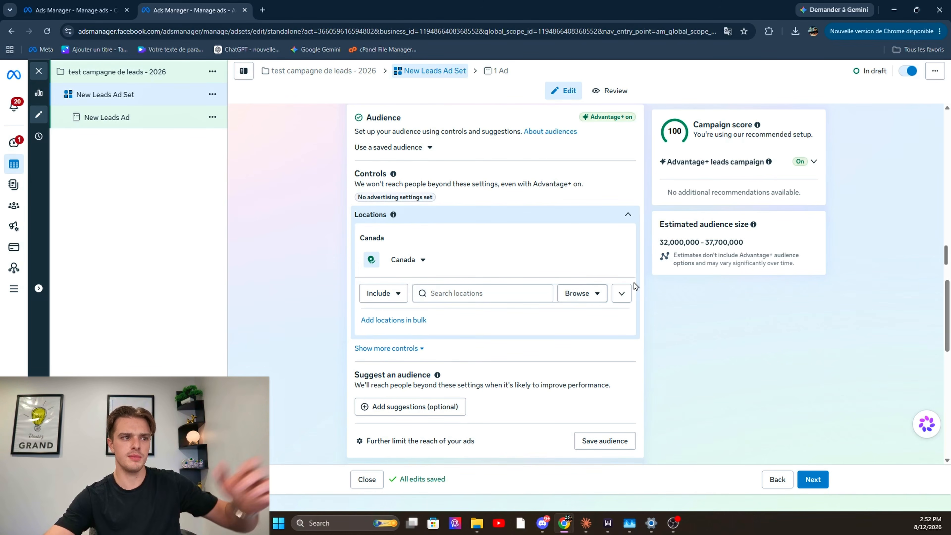
click(623, 294)
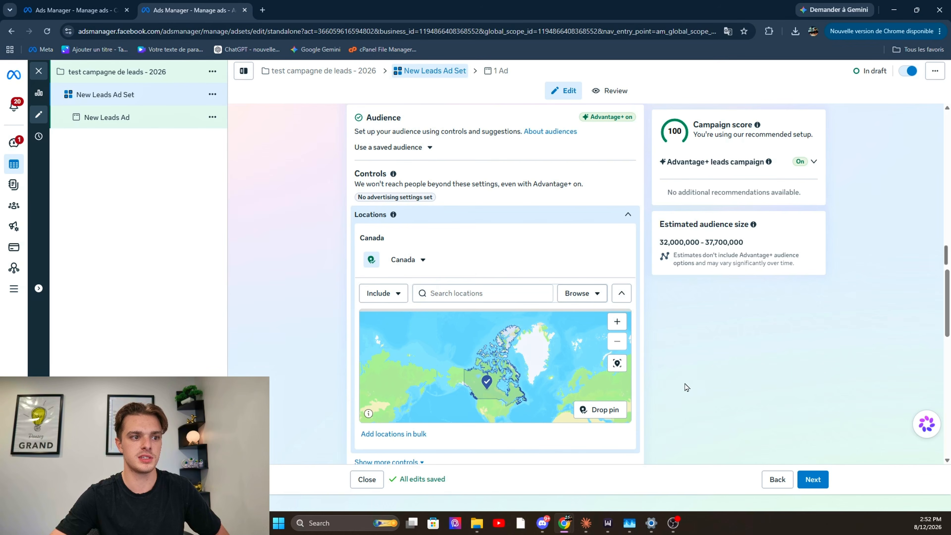
Find Montreal on the location map and include Montreal, Quebec as the audience location
scroll(684, 386, down, 2)
drag(504, 358, 498, 320)
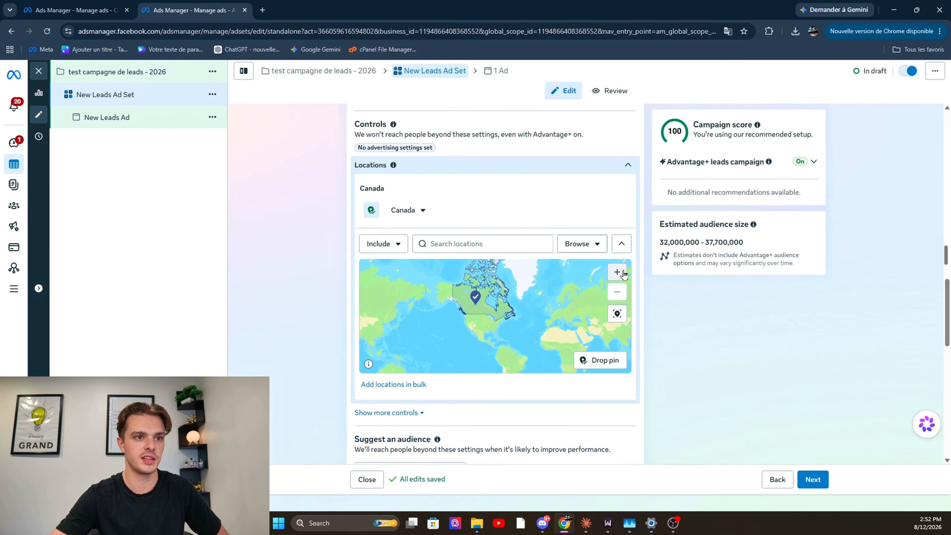
scroll(498, 307, up, 5)
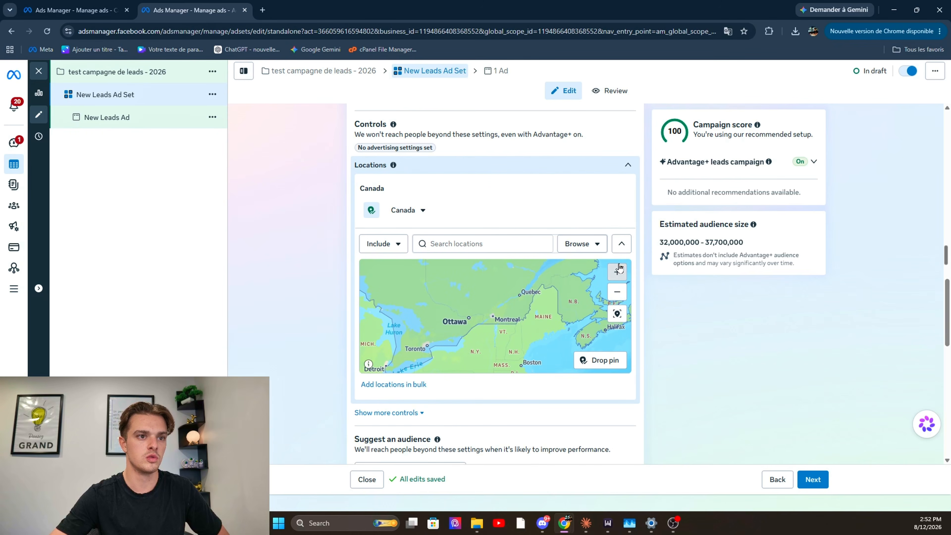
click(618, 272)
click(494, 246)
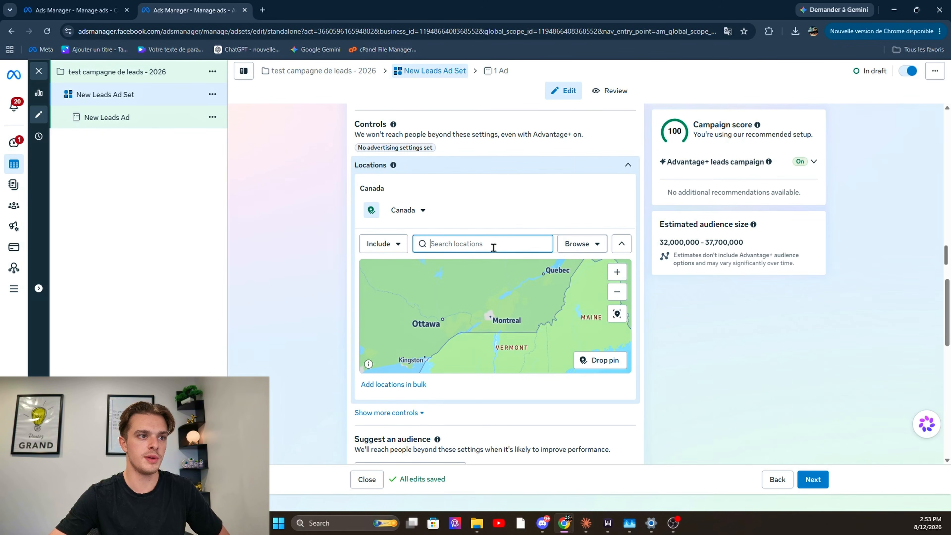
text(montreal)
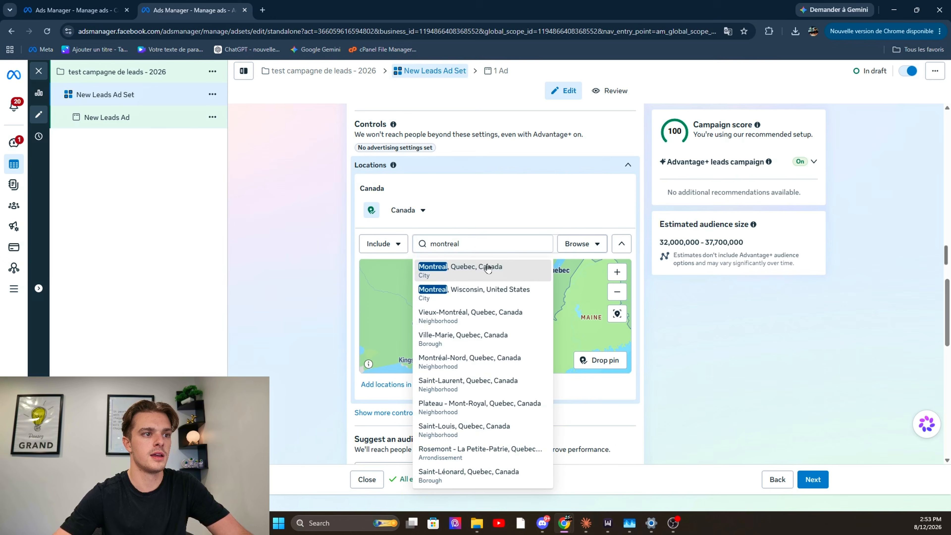
click(487, 269)
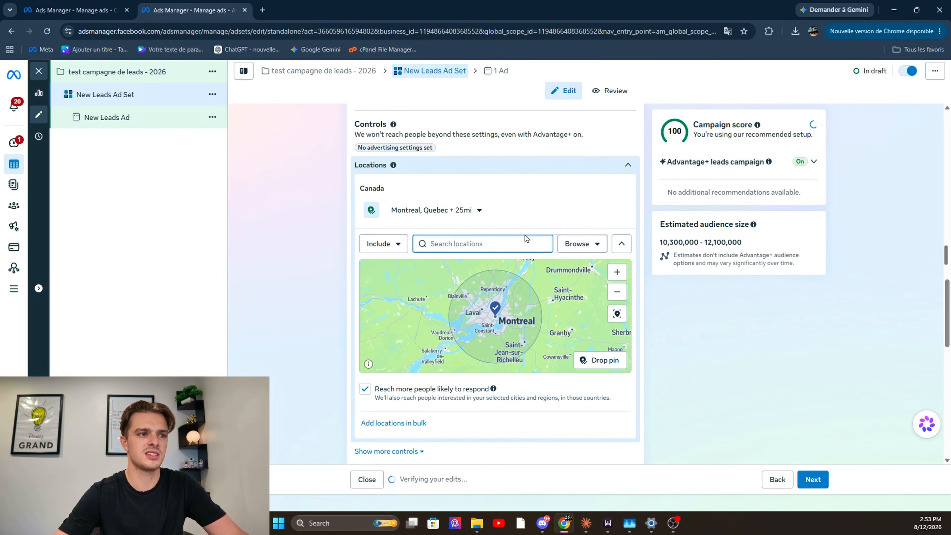
Drop an inclusion pin between Saint-Hyacinthe and Granby and remove the Montreal, Quebec location
mouse_move(620, 206)
scroll(568, 314, up, 3)
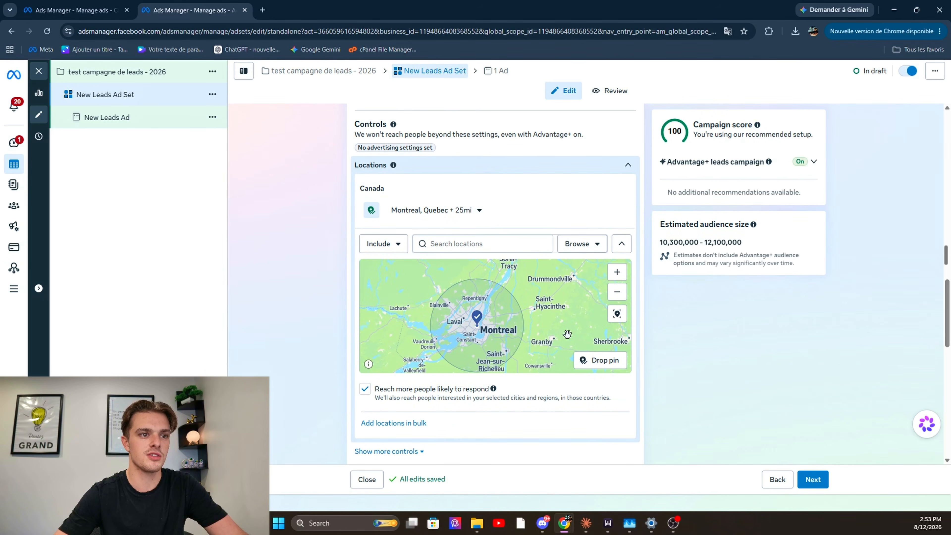
scroll(571, 333, down, 2)
click(588, 360)
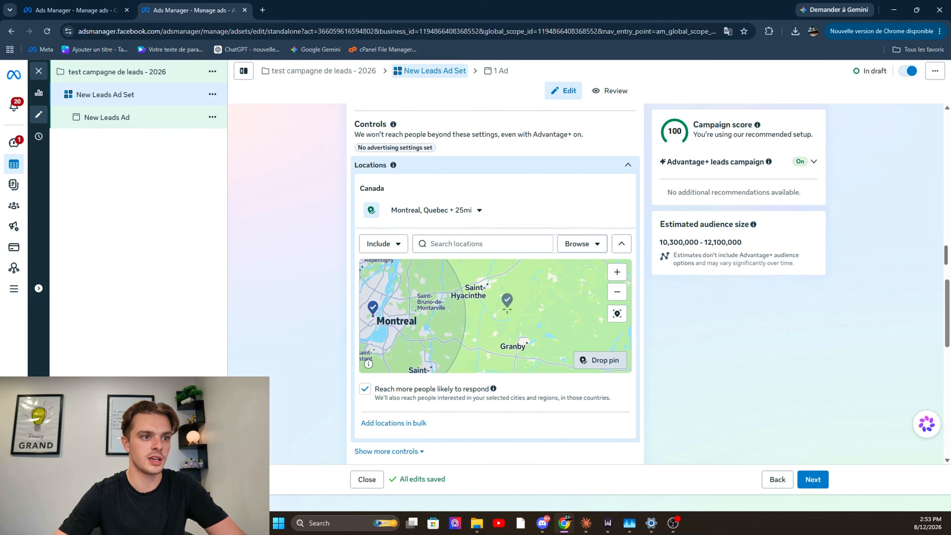
click(507, 310)
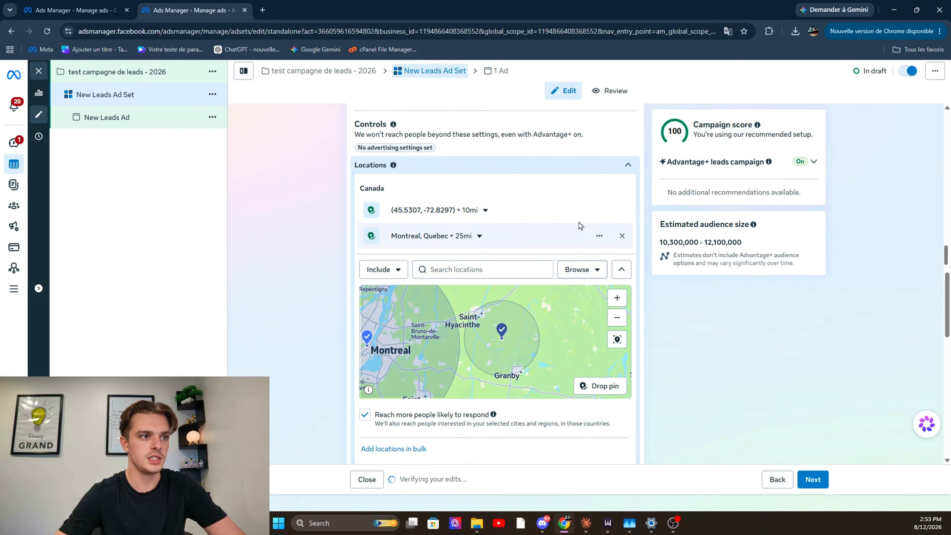
click(616, 237)
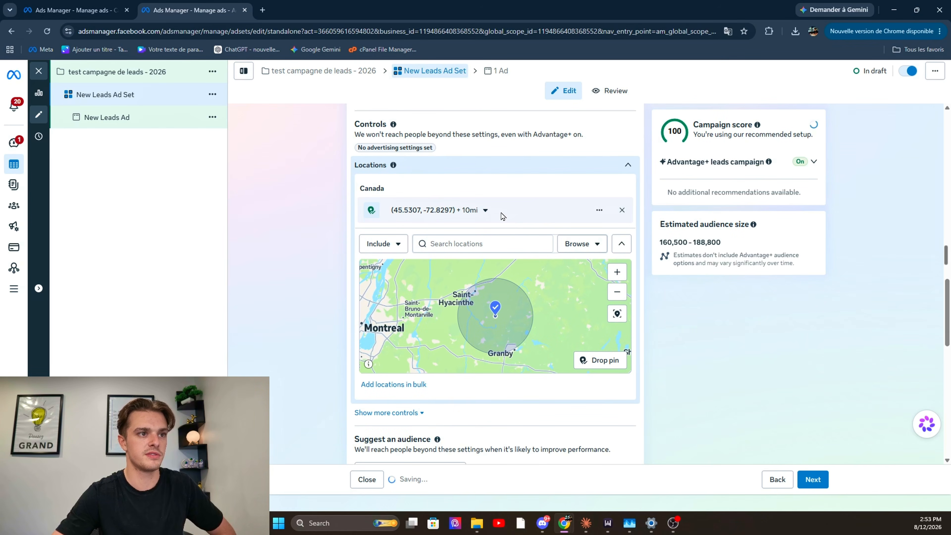
Try several radii for the included pin location and set it to 27 mi
click(485, 215)
drag(409, 258, 423, 260)
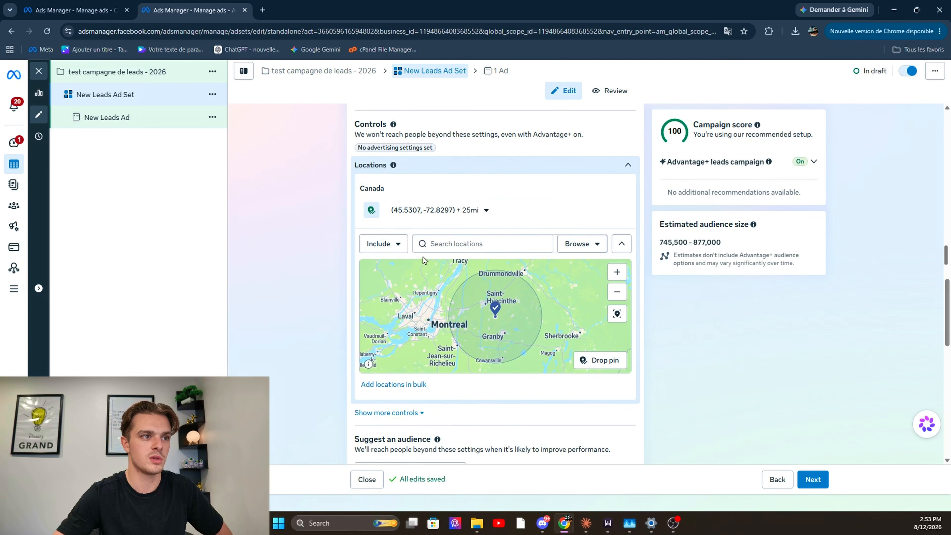
click(464, 221)
drag(425, 260, 790, 286)
click(460, 211)
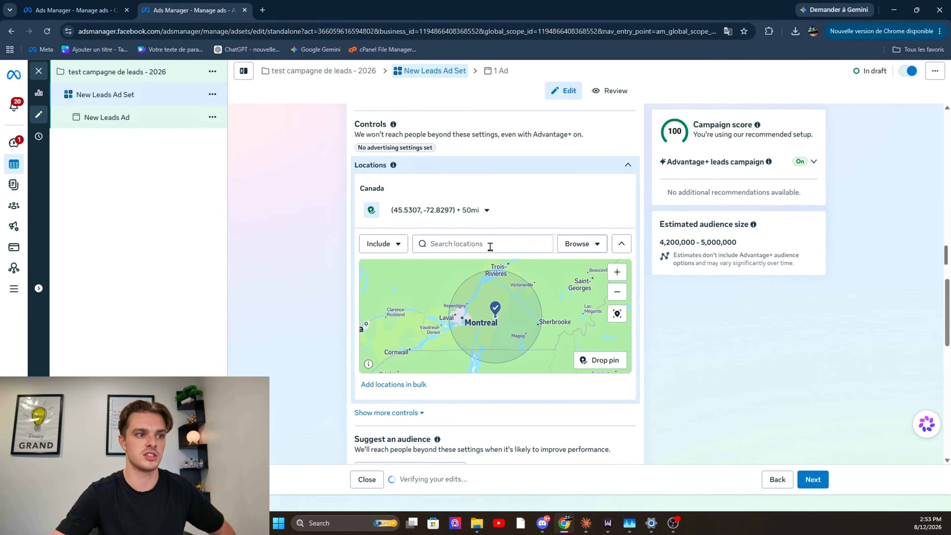
click(486, 209)
drag(450, 259, 425, 262)
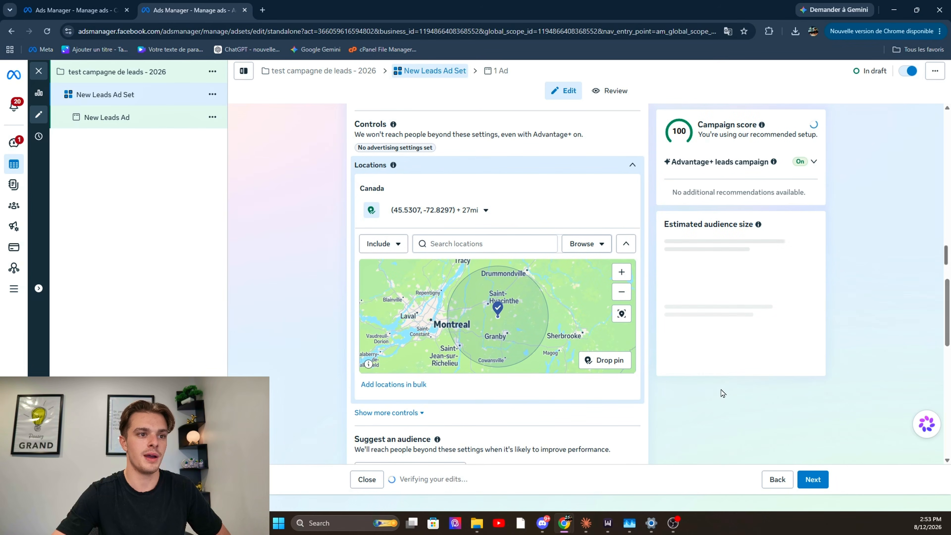
Switch the location mode to Exclude and drop an exclusion pin on the map beside Laval
drag(484, 347, 498, 338)
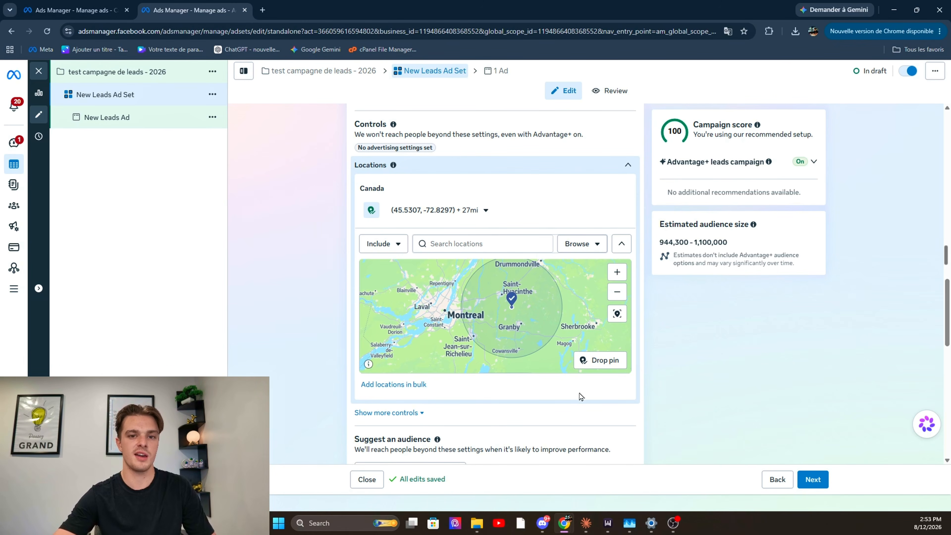
drag(504, 323, 570, 339)
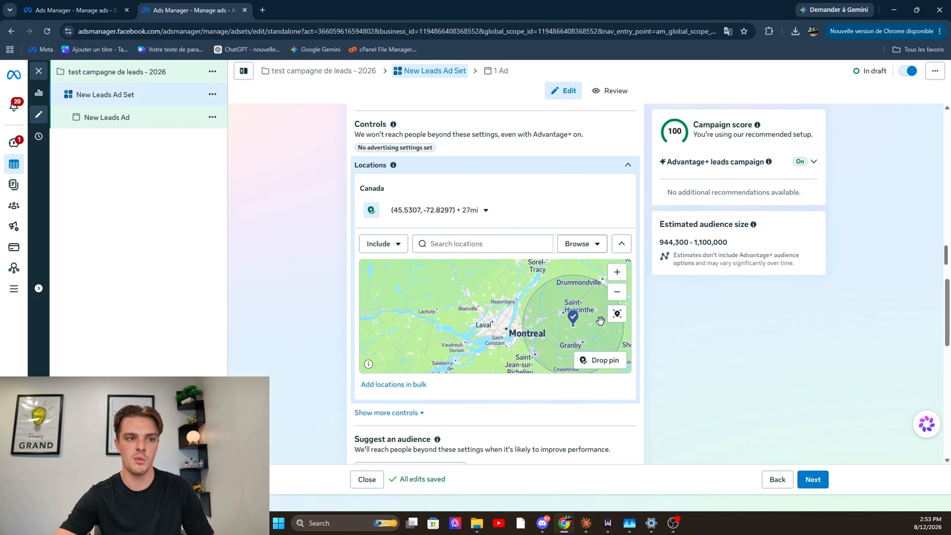
click(617, 272)
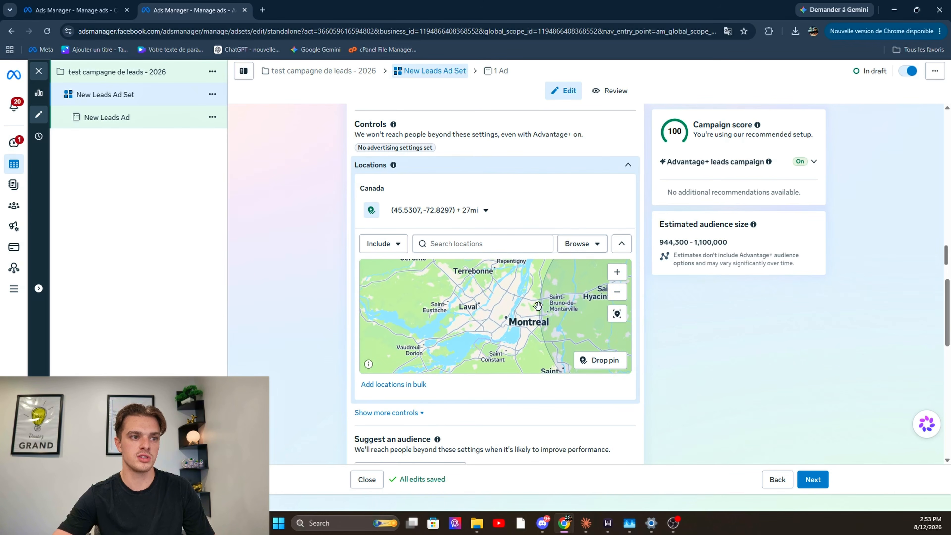
click(392, 246)
click(388, 287)
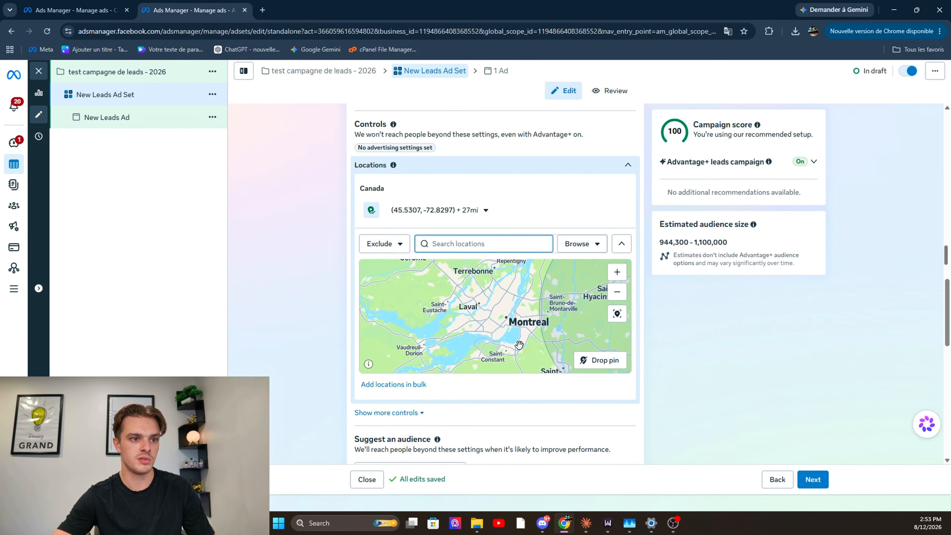
click(599, 360)
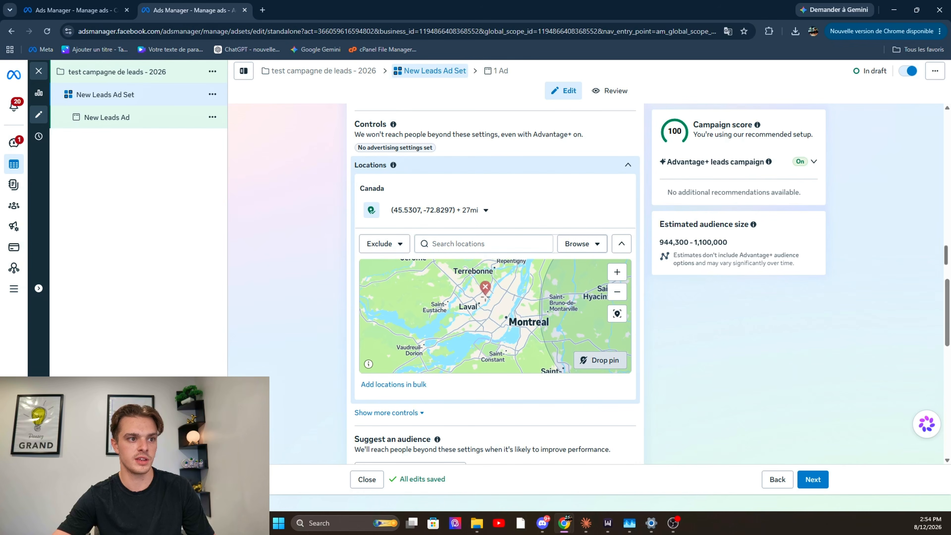
click(490, 300)
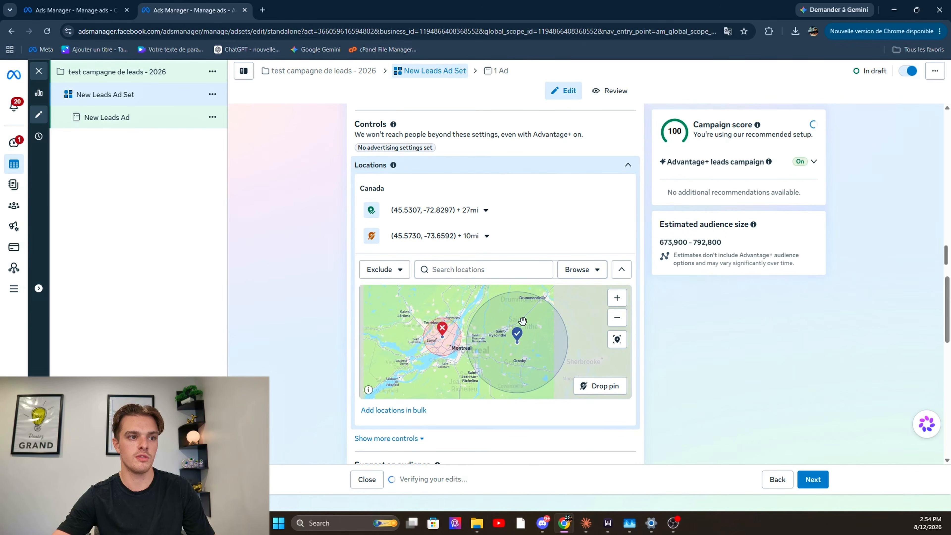
Set the excluded pin location's radius to 17 mi
click(472, 236)
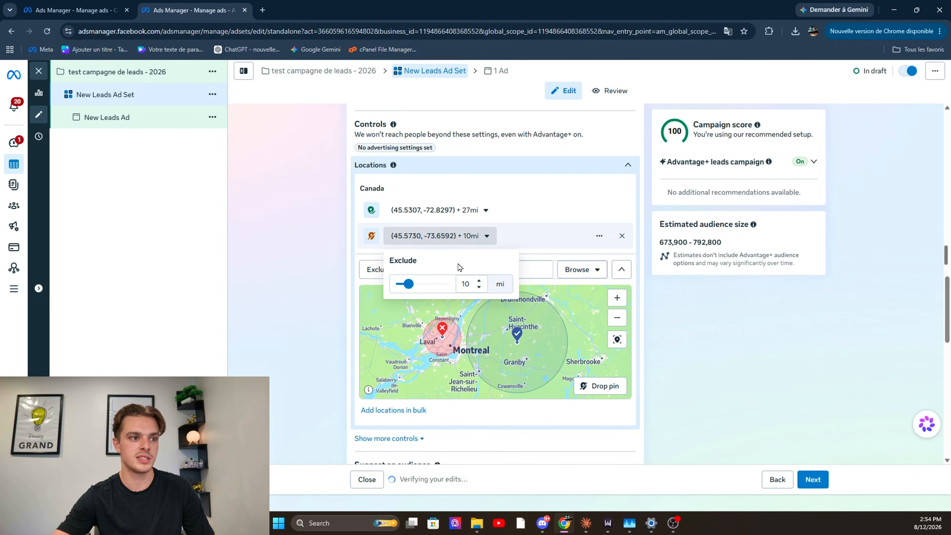
click(479, 280)
click(478, 281)
click(479, 281)
click(478, 281)
click(479, 281)
click(479, 281)
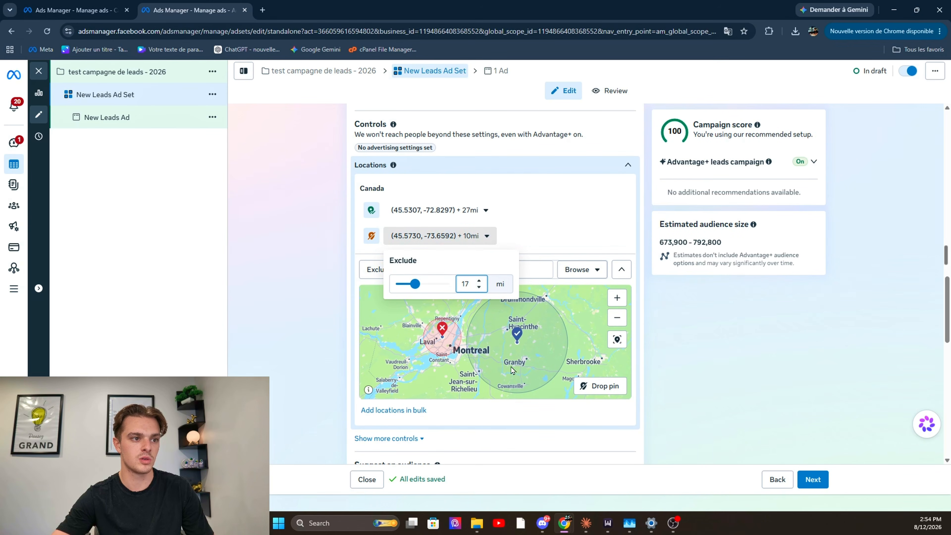
click(488, 412)
Examine the included and excluded areas around Montreal on the map, along with the surrounding Quebec regions up to Rimouski
scroll(424, 342, up, 3)
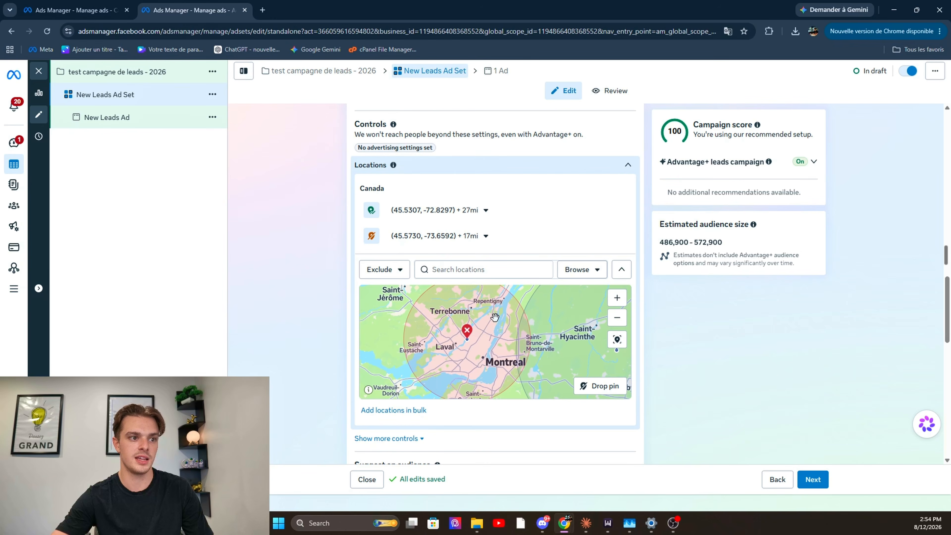
mouse_move(496, 314)
mouse_down()
mouse_move(494, 340)
mouse_move(501, 315)
mouse_up()
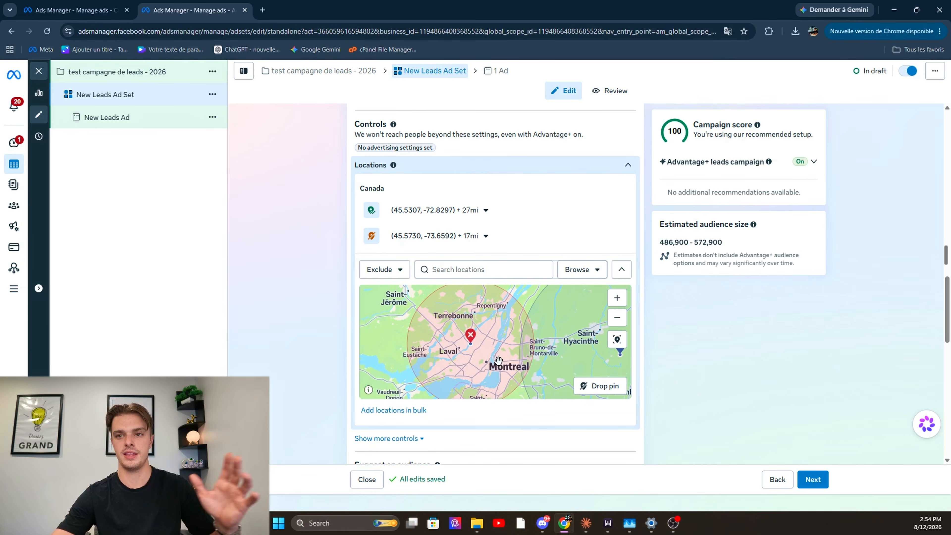
scroll(499, 361, down, 3)
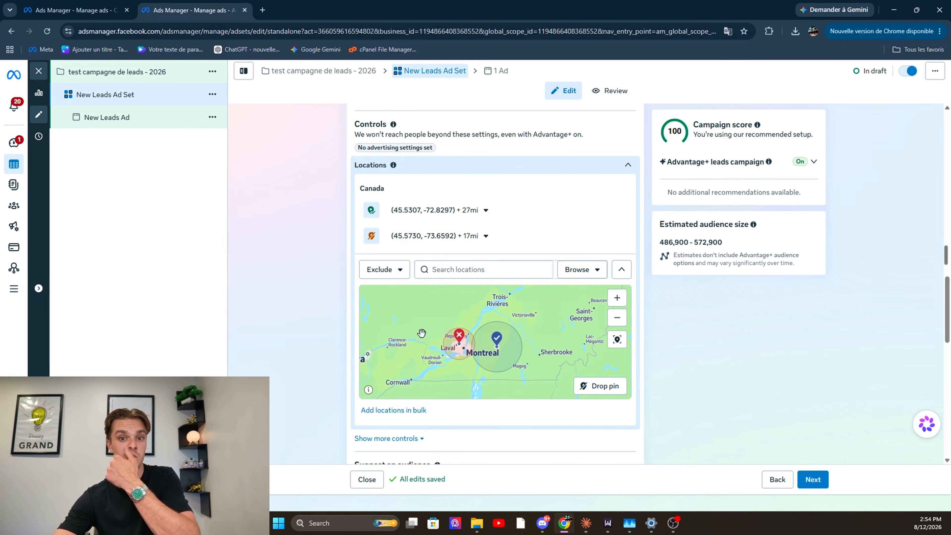
drag(535, 335, 520, 351)
mouse_move(580, 327)
mouse_down()
mouse_move(553, 363)
mouse_move(516, 373)
mouse_move(529, 345)
mouse_move(511, 357)
mouse_move(528, 345)
mouse_move(518, 350)
mouse_up()
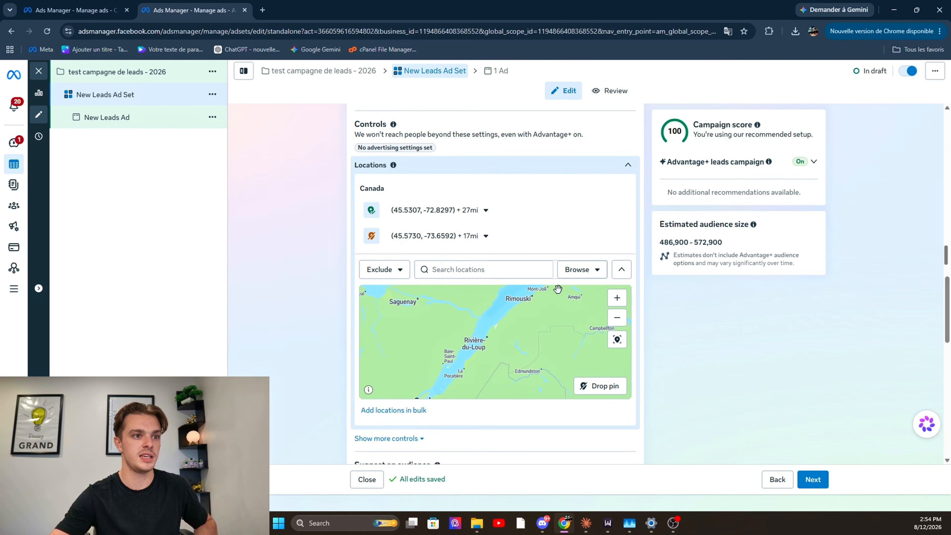
mouse_move(550, 305)
mouse_down()
mouse_move(514, 344)
mouse_move(577, 299)
mouse_up()
drag(534, 339, 572, 297)
drag(517, 381, 562, 328)
drag(524, 367, 567, 325)
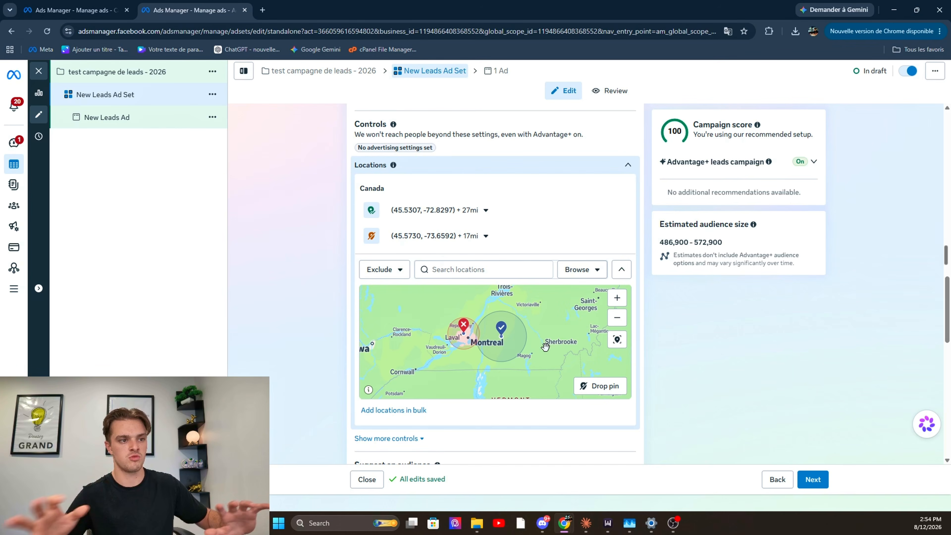
scroll(556, 344, down, 3)
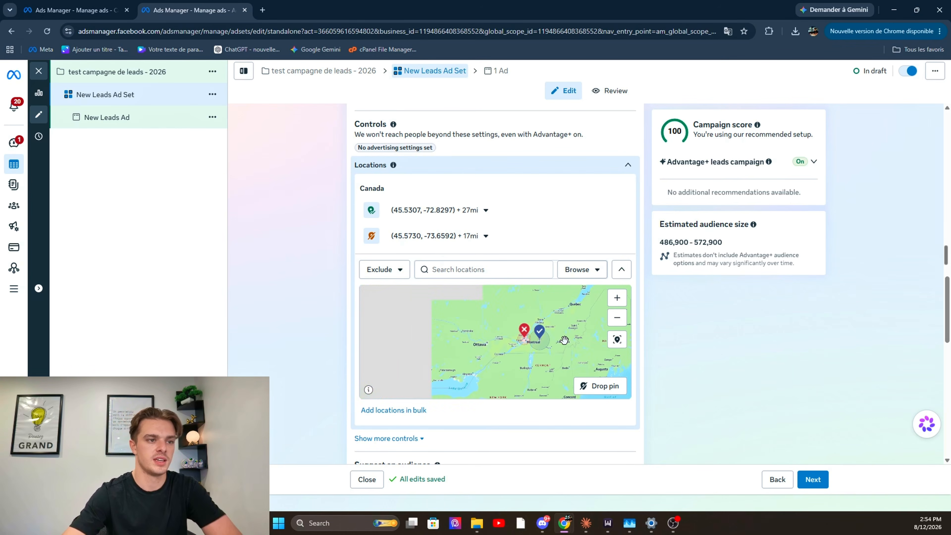
Show more audience controls and check the minimum age choices, keeping 18
scroll(409, 312, down, 4)
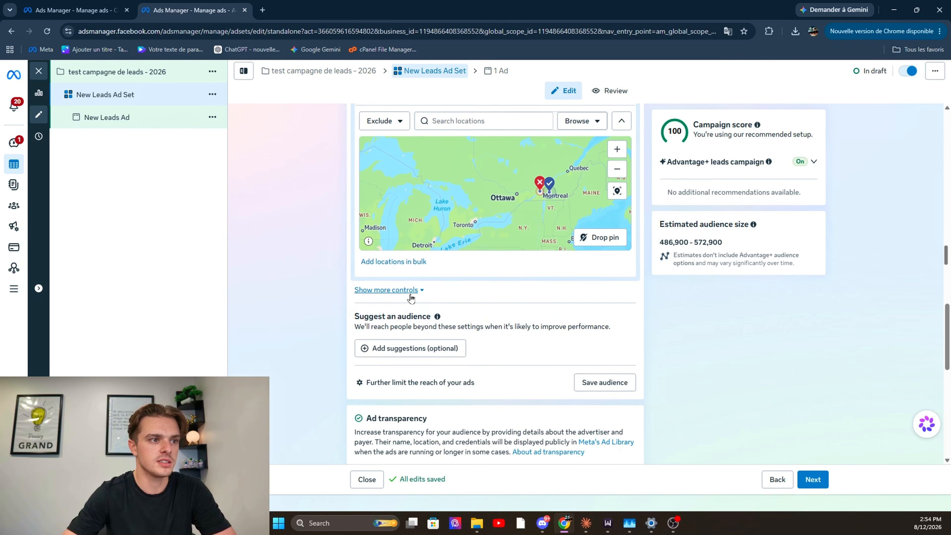
click(393, 291)
scroll(599, 285, down, 1)
click(602, 268)
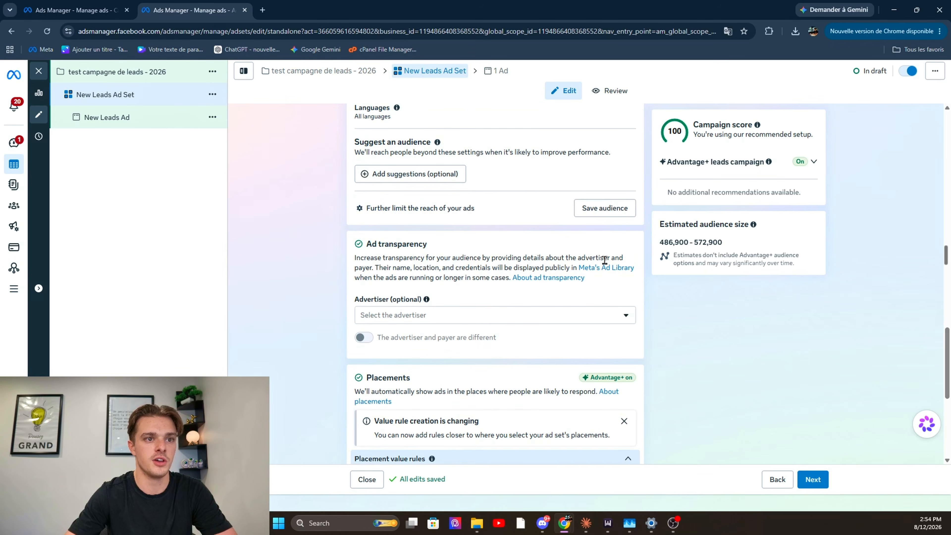
scroll(594, 297, up, 4)
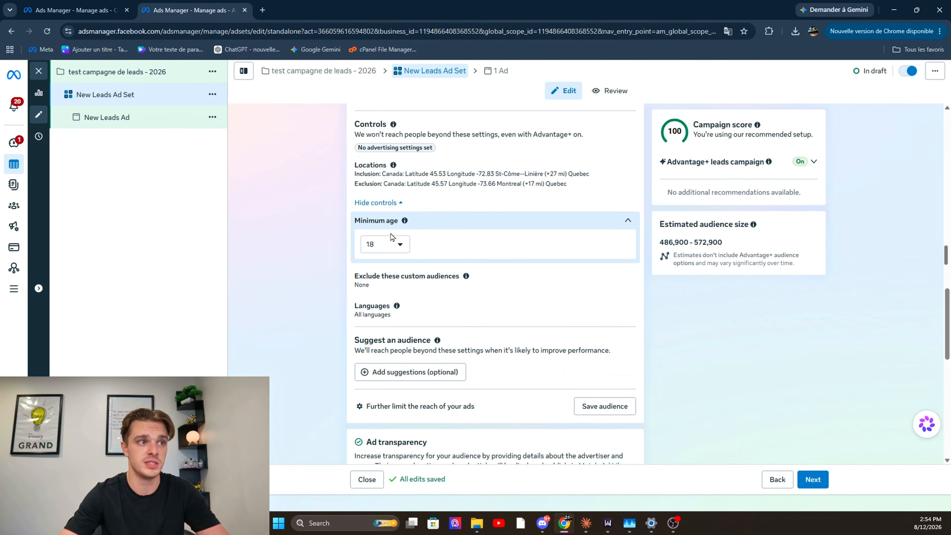
click(396, 244)
click(348, 345)
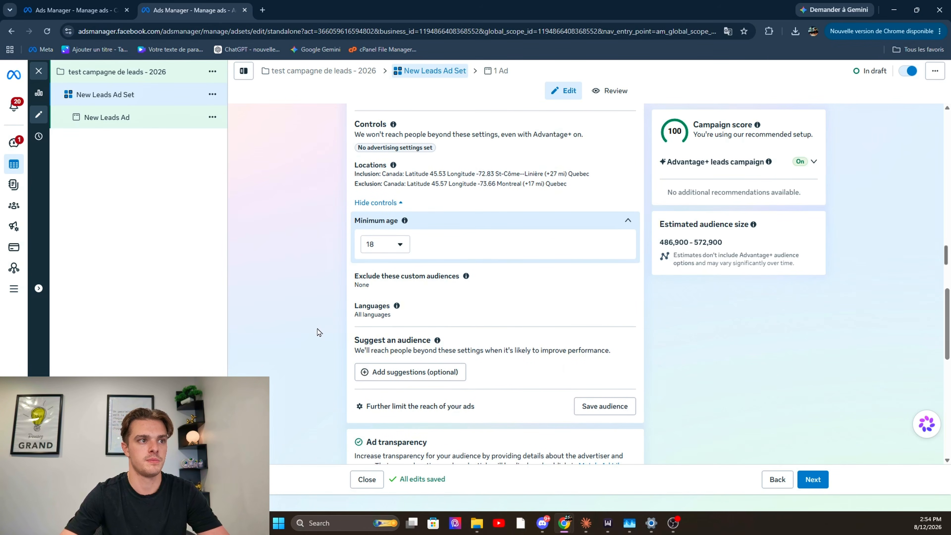
Open the audience's Languages control and read its guidance, leaving all languages included
scroll(337, 319, up, 1)
scroll(386, 272, down, 2)
click(426, 253)
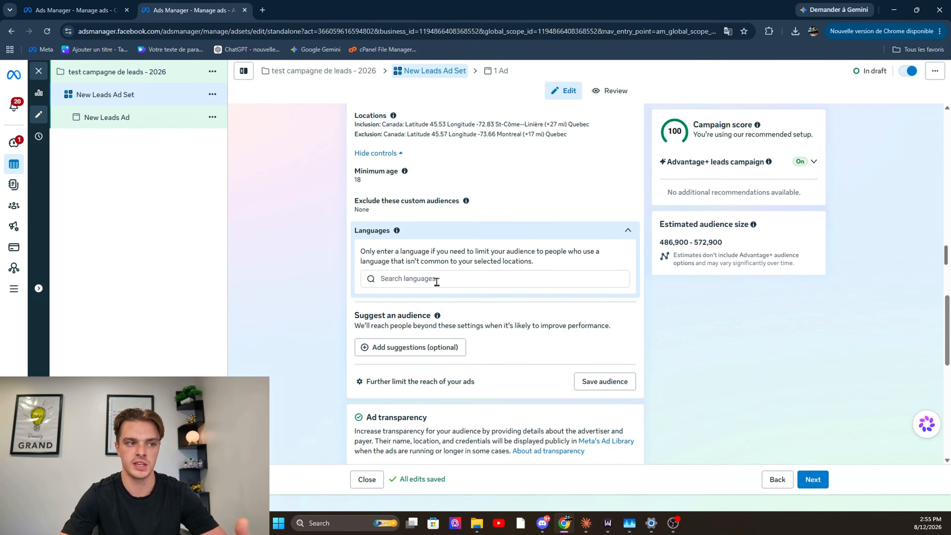
scroll(437, 282, down, 1)
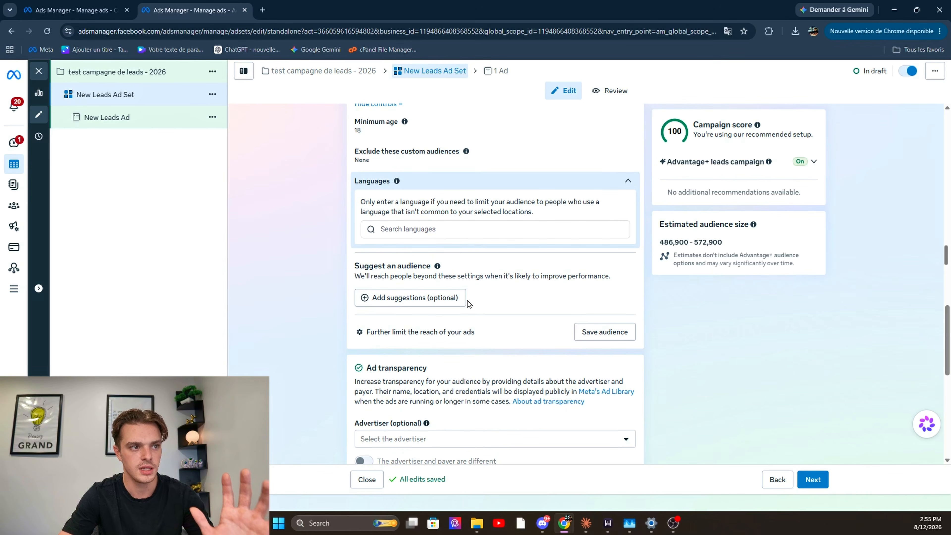
Add optional audience suggestions to the ad set and set the suggested age range to 30–61
click(455, 300)
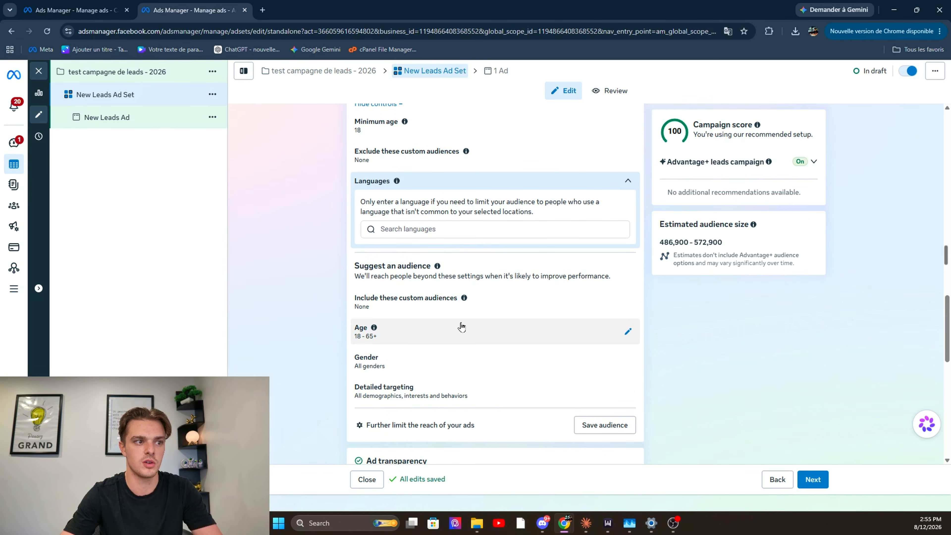
click(467, 328)
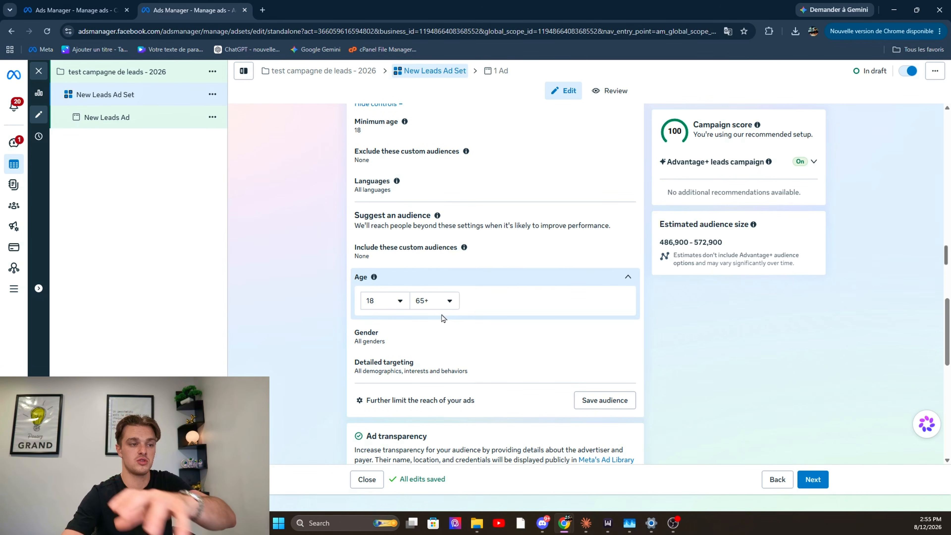
click(387, 308)
scroll(438, 391, down, 3)
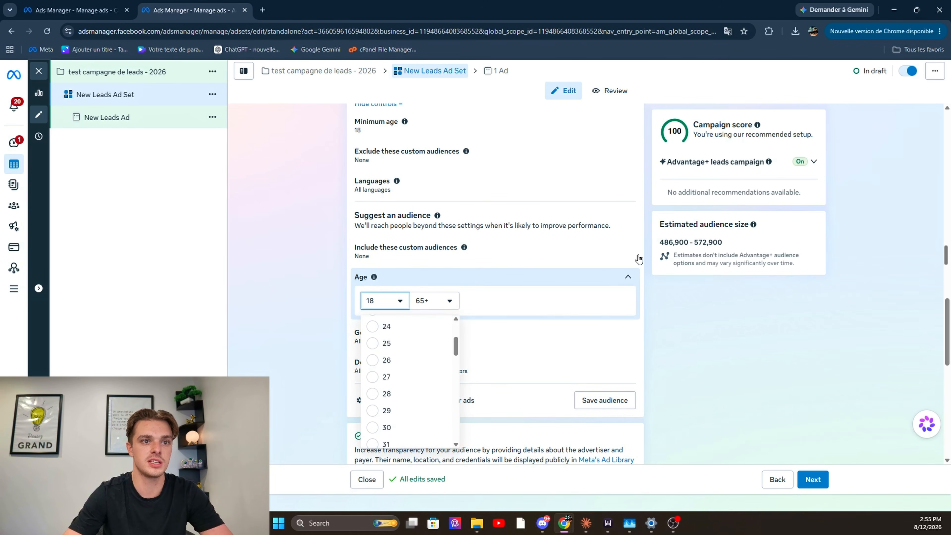
click(424, 434)
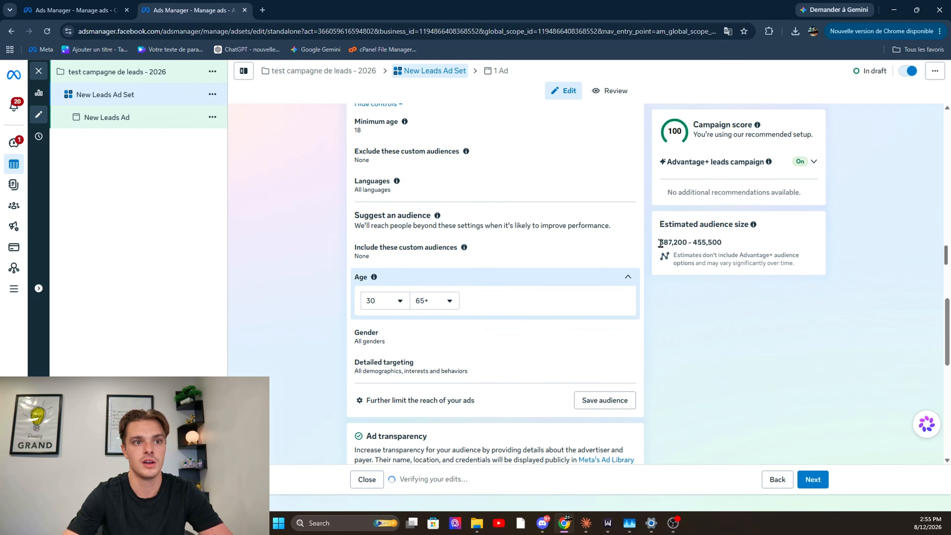
double_click(661, 243)
click(452, 301)
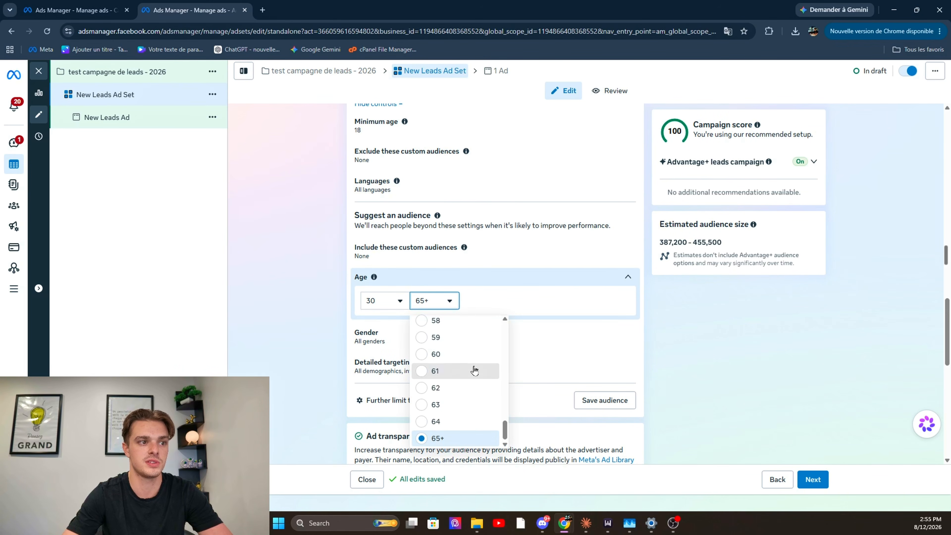
click(474, 371)
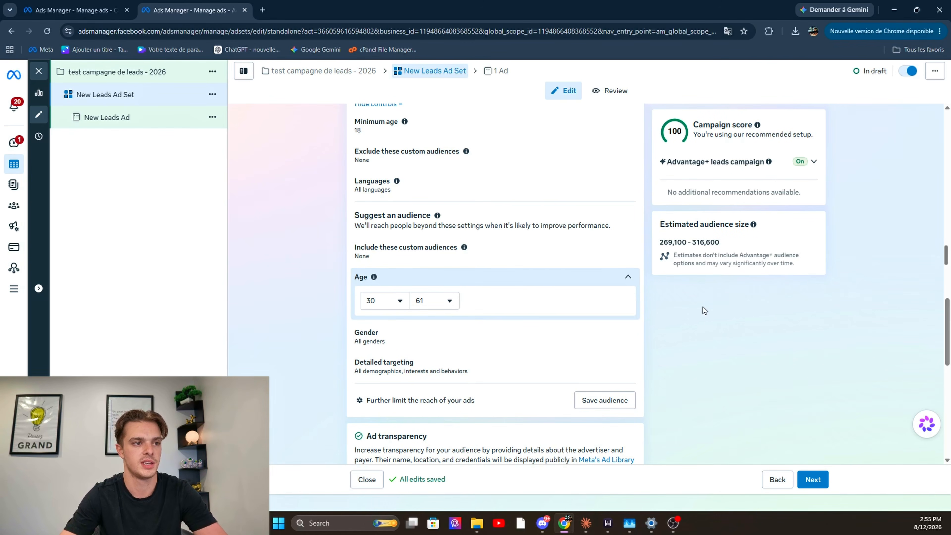
Check the gender suggestion choices, keeping all genders, and search detailed targeting for "bmw" without adding any interest
click(622, 338)
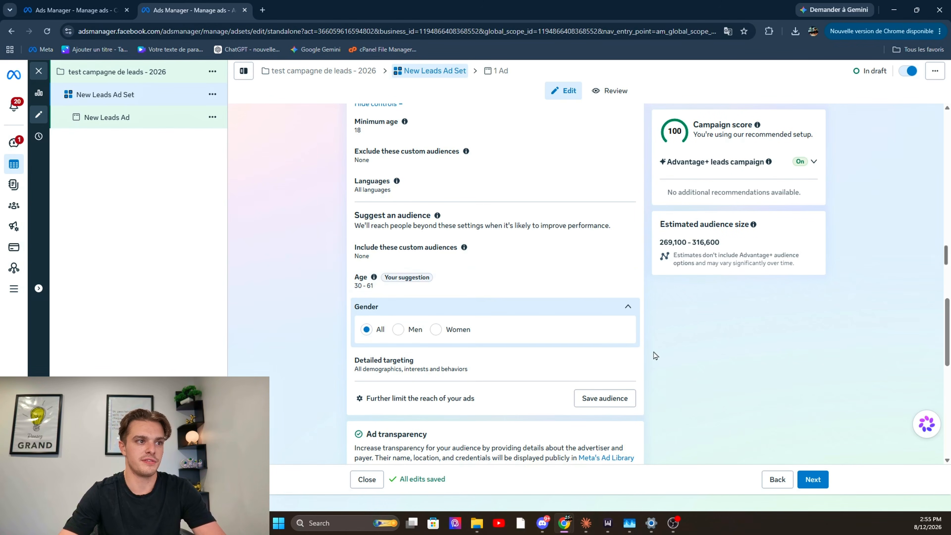
click(536, 319)
scroll(534, 322, down, 1)
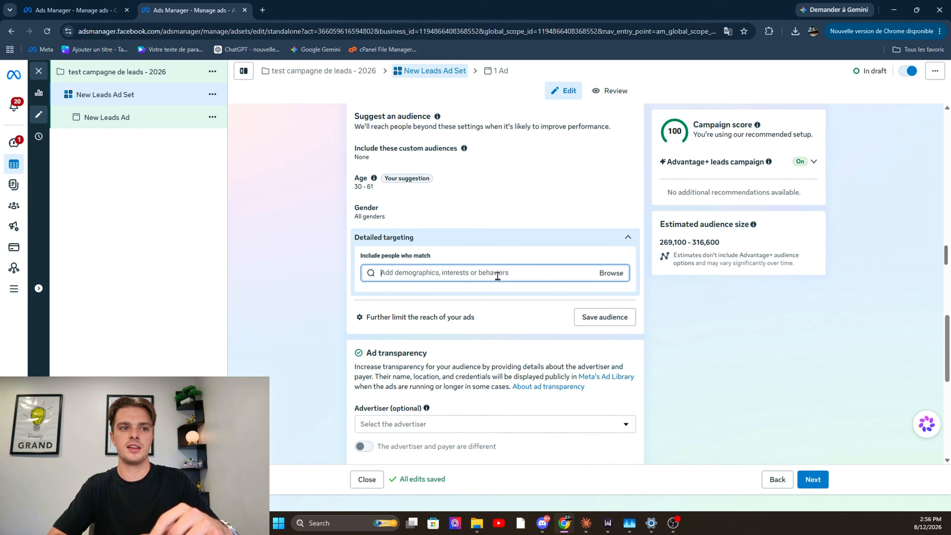
text(bmw)
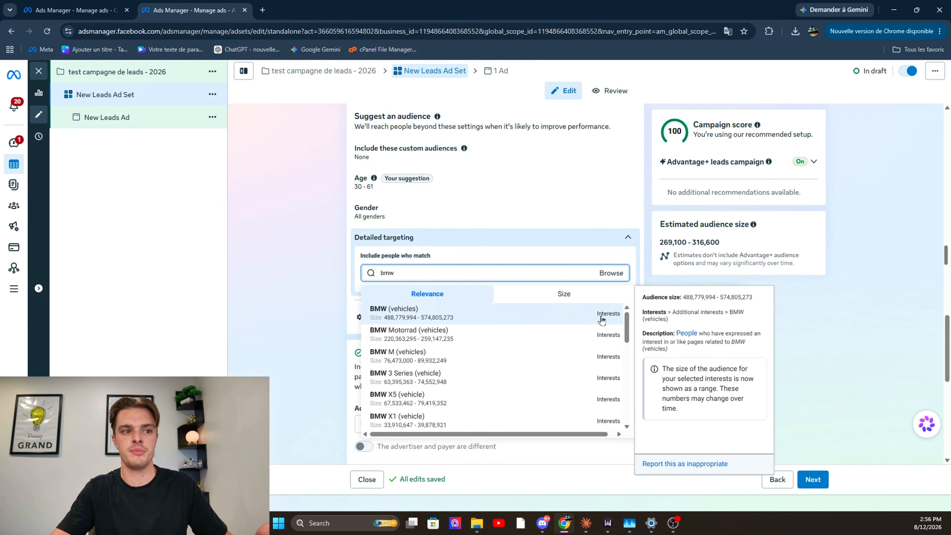
click(488, 273)
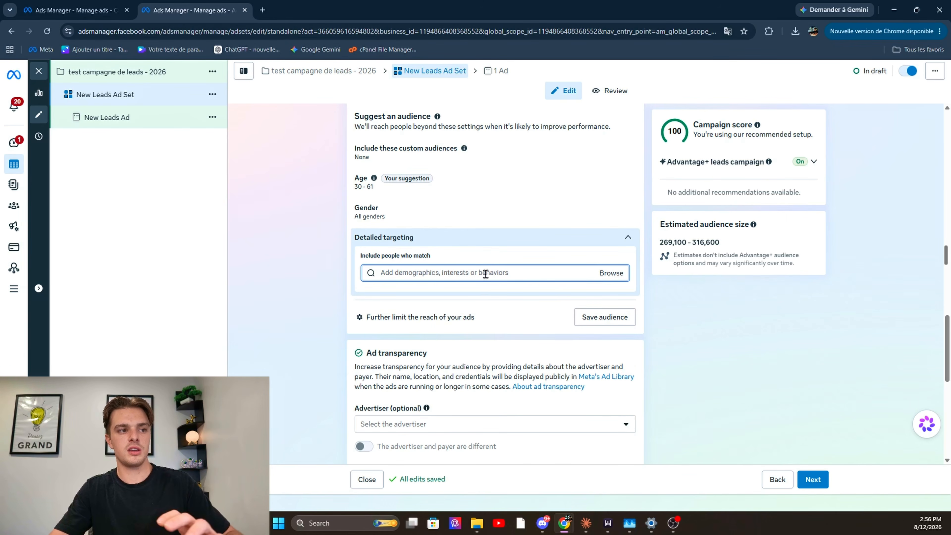
click(323, 306)
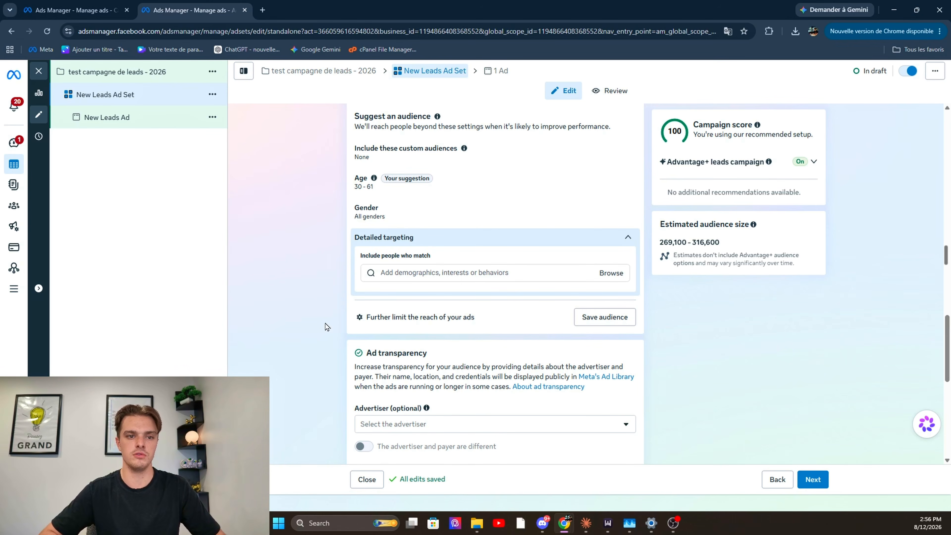
Review the option to further limit the ads' reach and the audience summary for saving, cancelling both dialogs
click(441, 319)
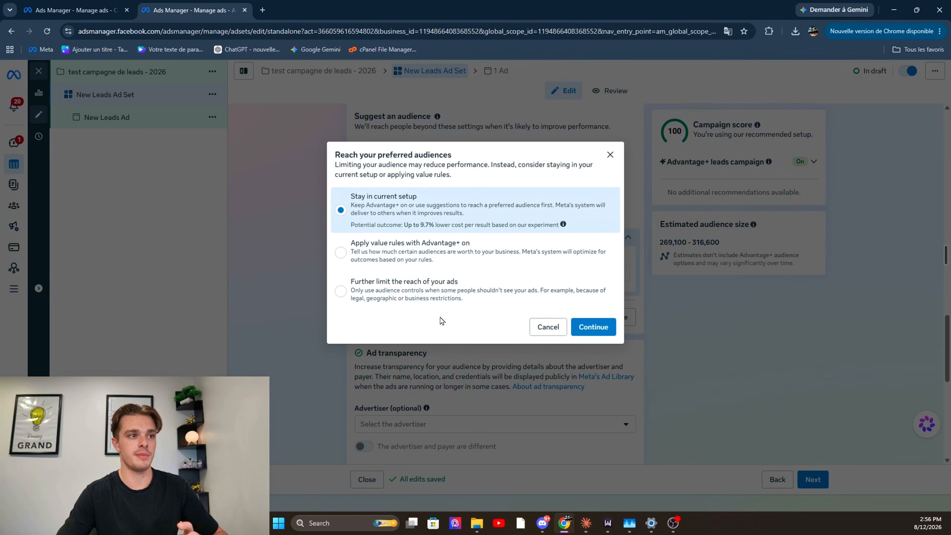
click(421, 294)
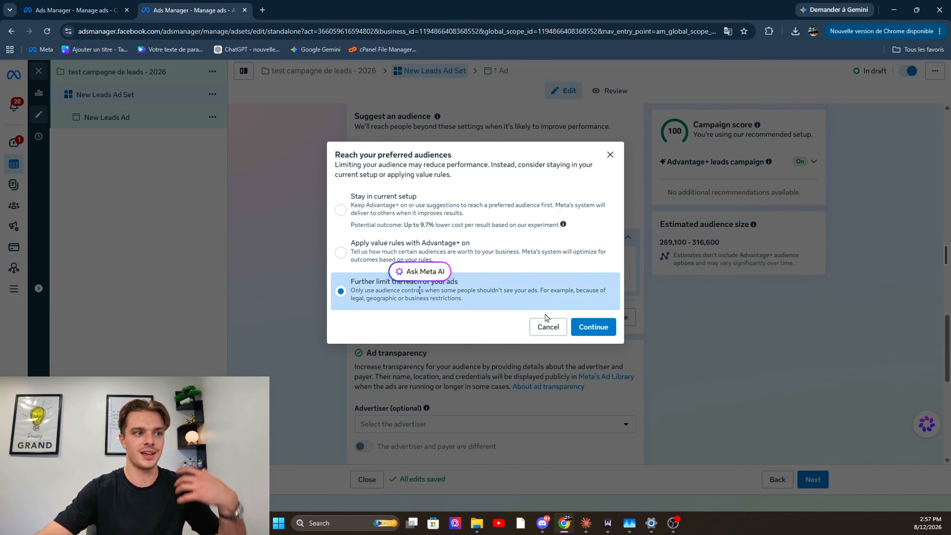
click(557, 328)
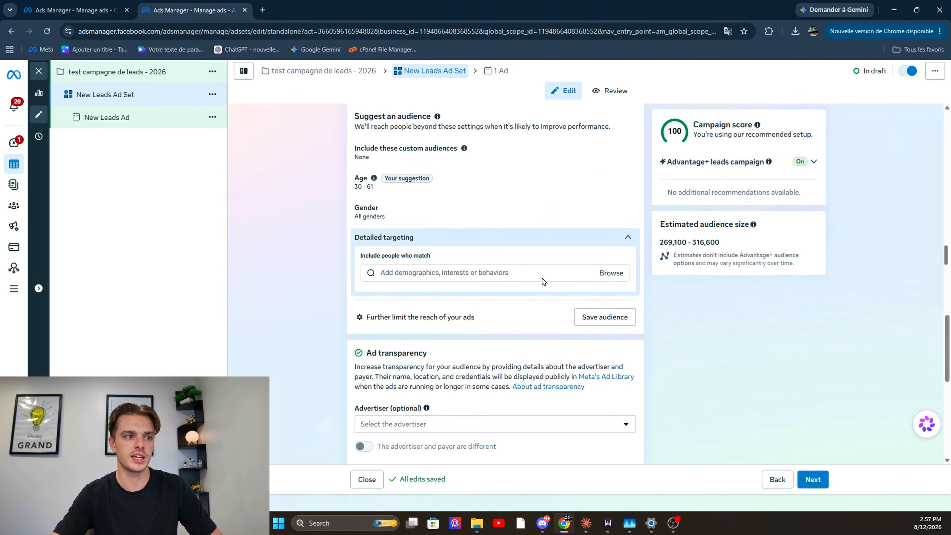
click(605, 318)
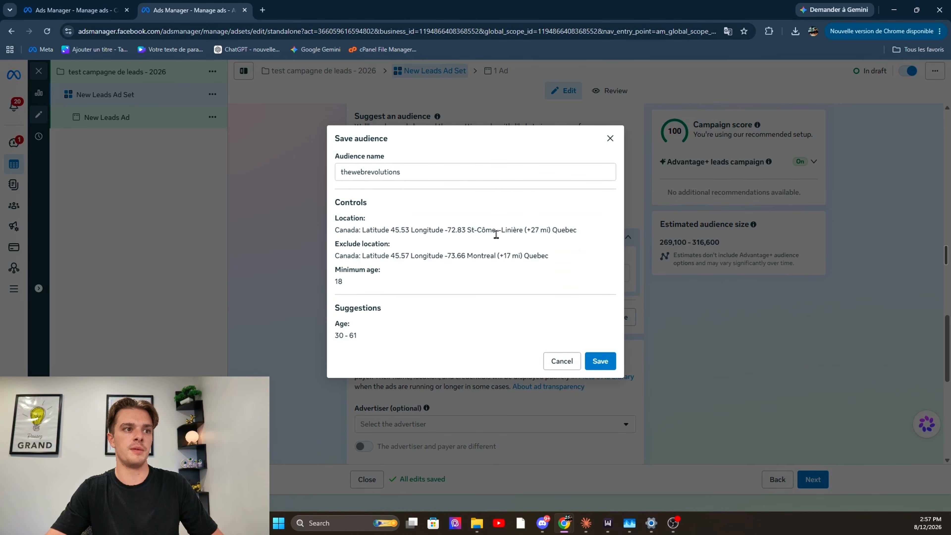
click(568, 361)
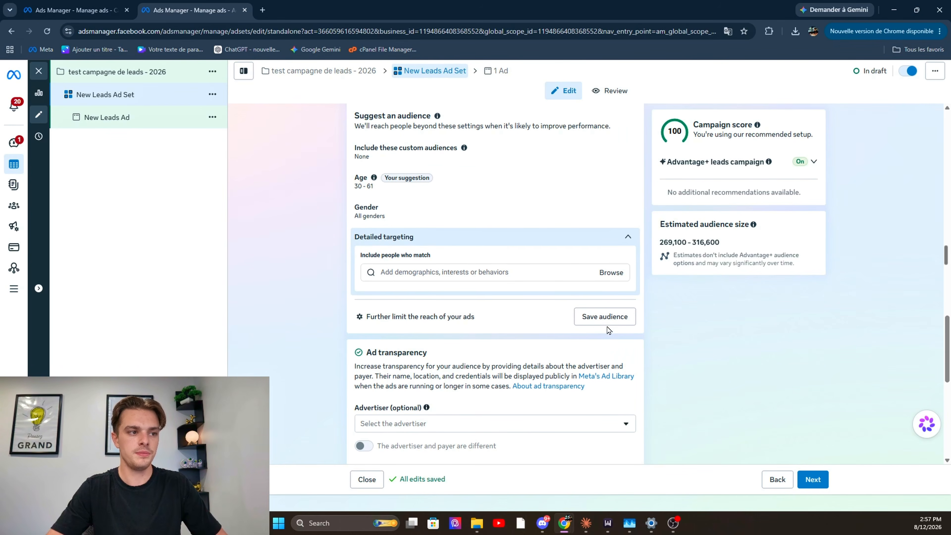
Look at the available advertisers in the ad transparency settings without selecting one
scroll(590, 329, down, 2)
click(621, 328)
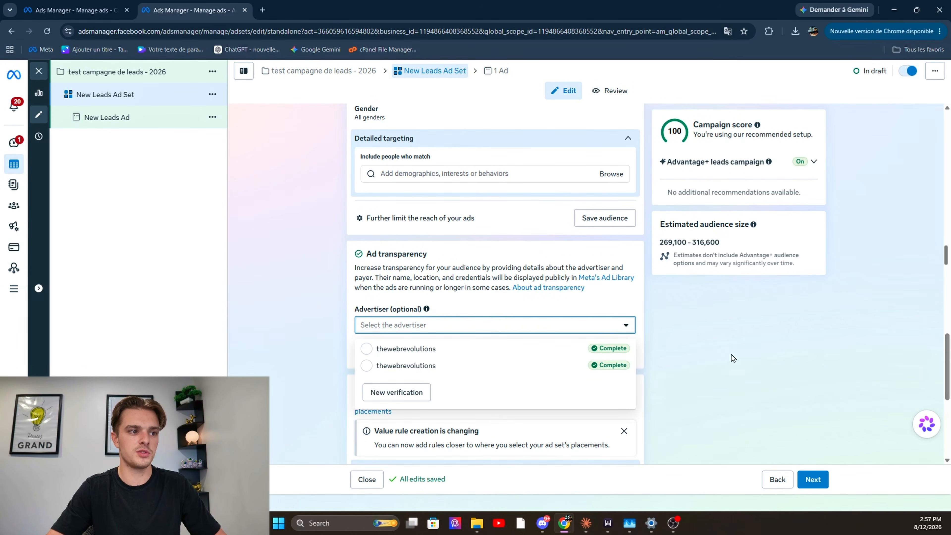
scroll(734, 357, down, 1)
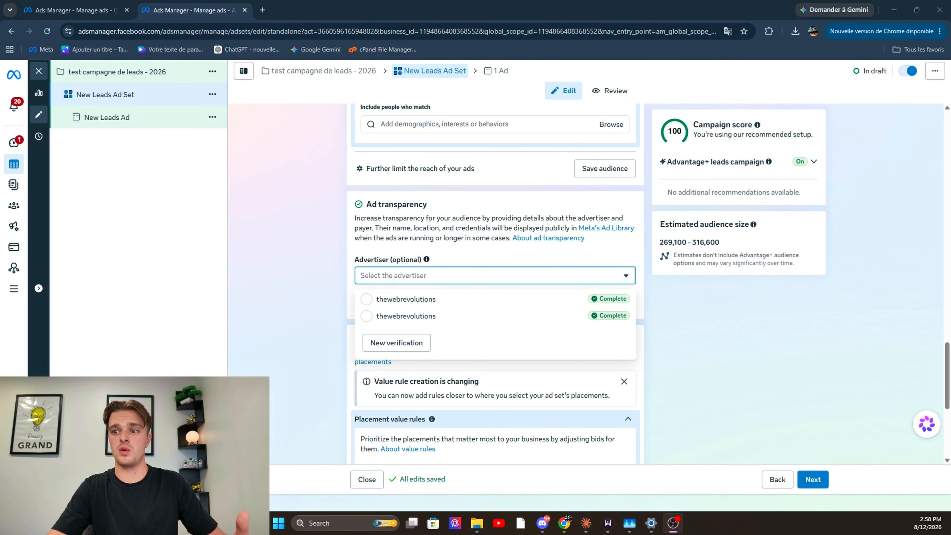
Search the web for "meta ads librairy" in a new browser tab and open Meta's Ad Library
click(262, 9)
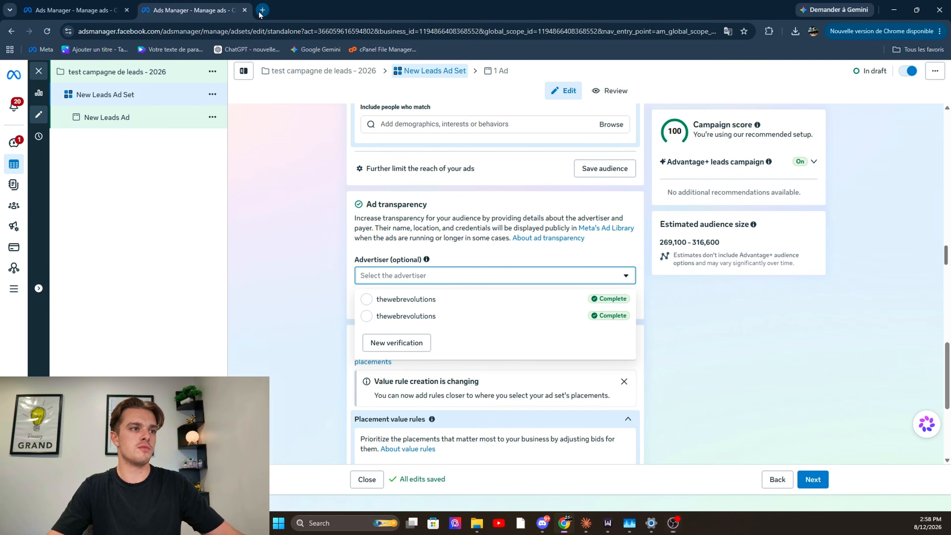
text(meta ads libr)
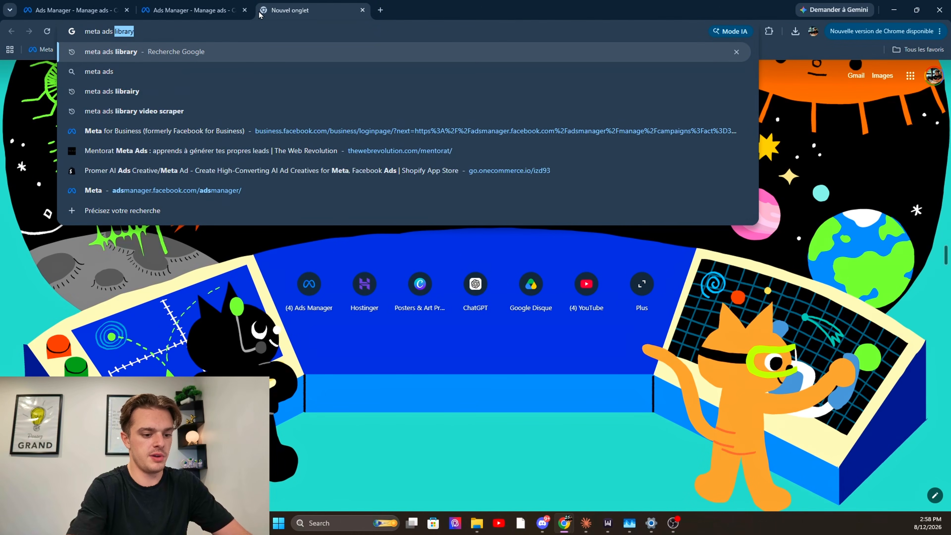
text(airy)
key(Return)
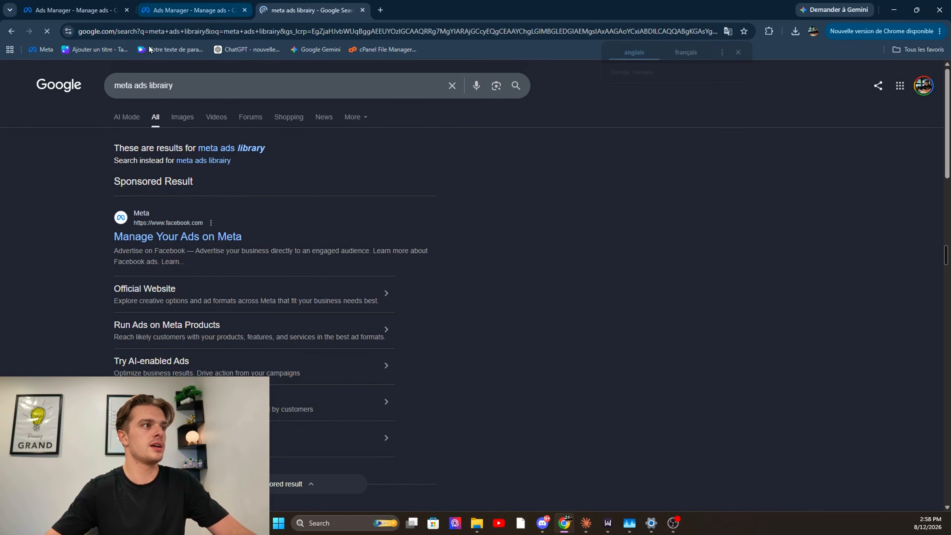
scroll(162, 239, down, 6)
click(149, 245)
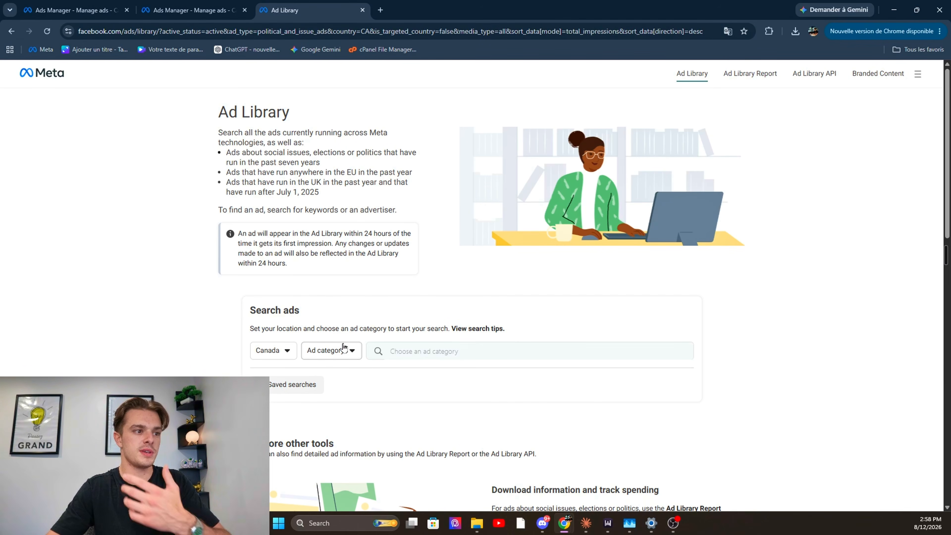
Search the Ad Library across all ads in Canada for the advertiser "thewebrevolution" and open its ads
click(346, 351)
click(350, 397)
scroll(412, 330, down, 2)
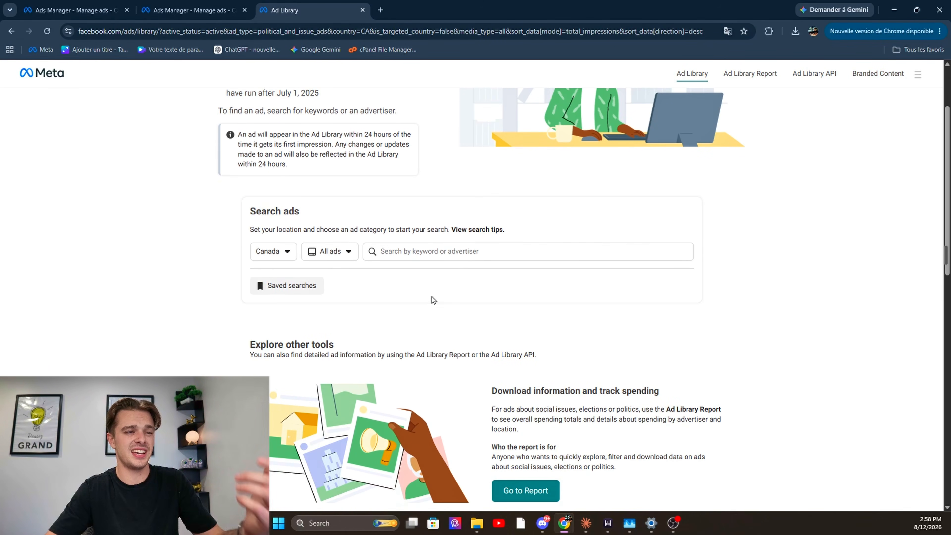
click(457, 251)
text(thew)
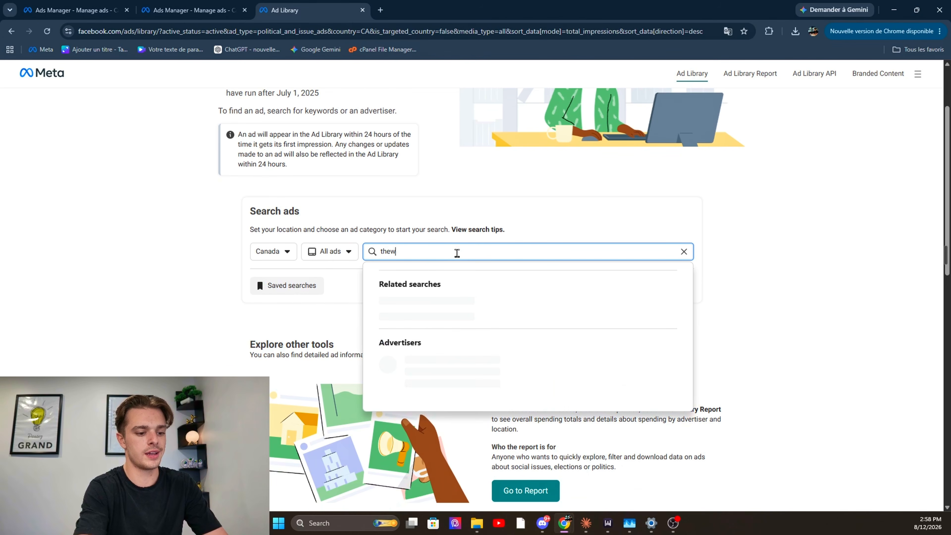
text(ebrevolution)
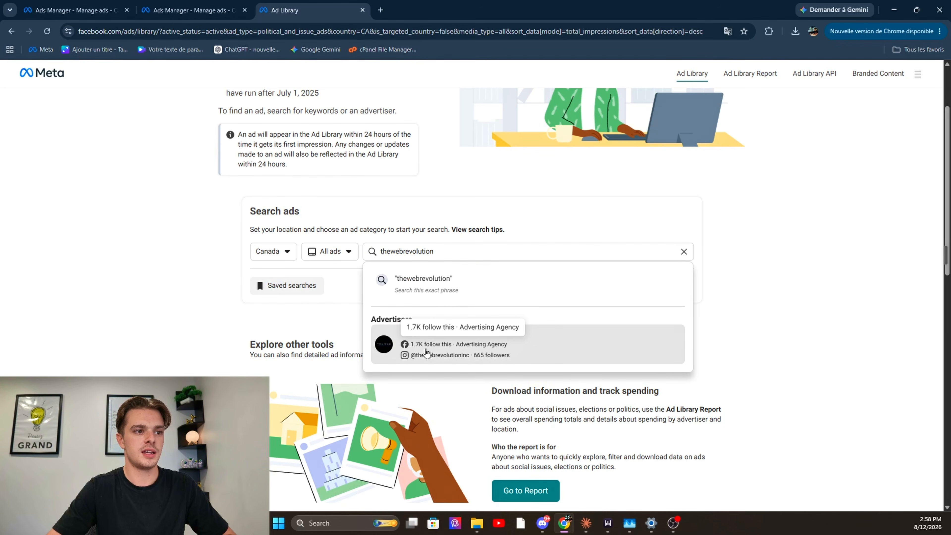
click(426, 353)
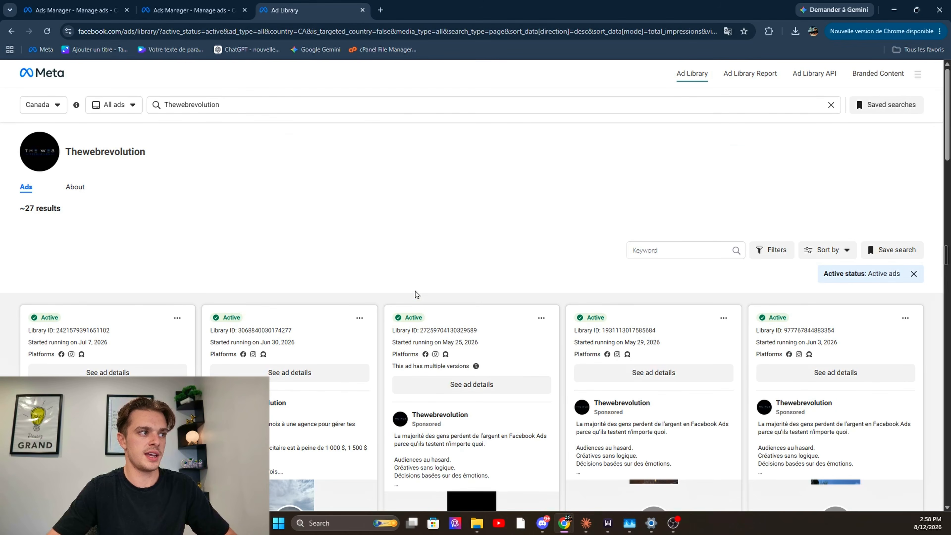
Check the advertiser's result count and the sorting choices, keeping Impressions: high to low
drag(86, 224, 20, 209)
click(138, 236)
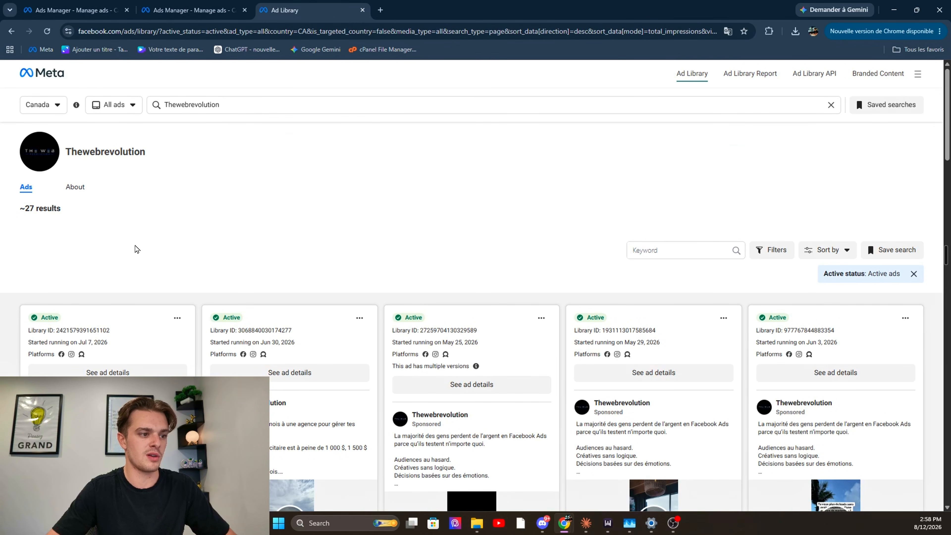
click(829, 250)
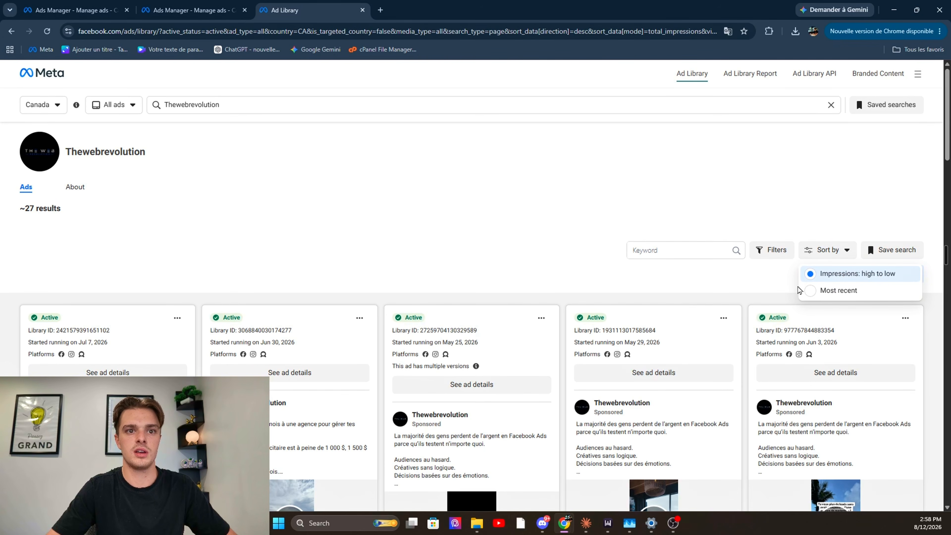
click(515, 212)
Browse Thewebrevolution's active ads, examining their creatives, texts and start dates
scroll(514, 213, down, 4)
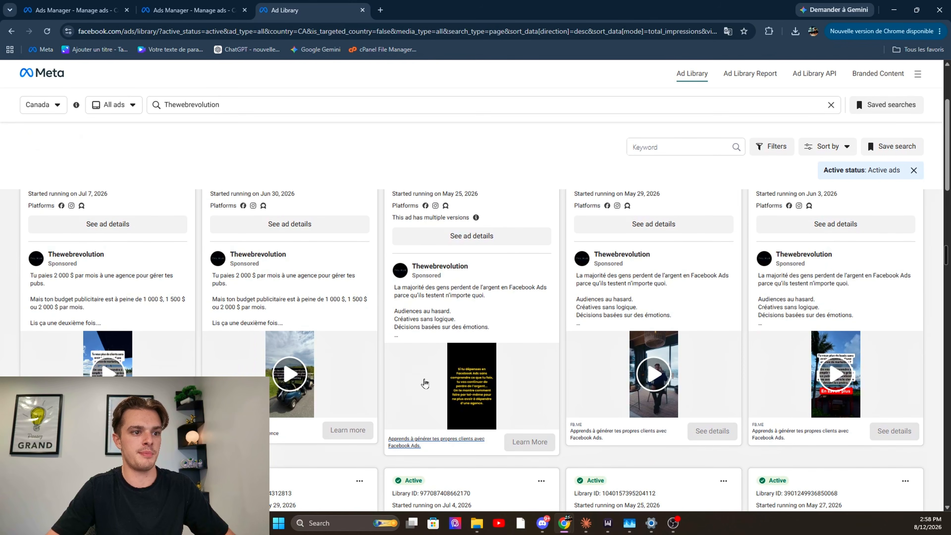
scroll(434, 384, down, 3)
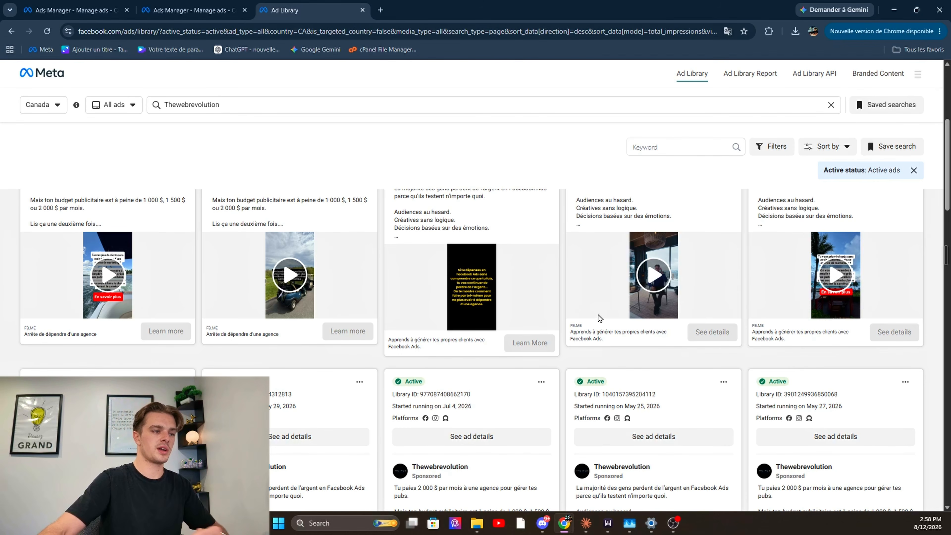
scroll(580, 315, down, 5)
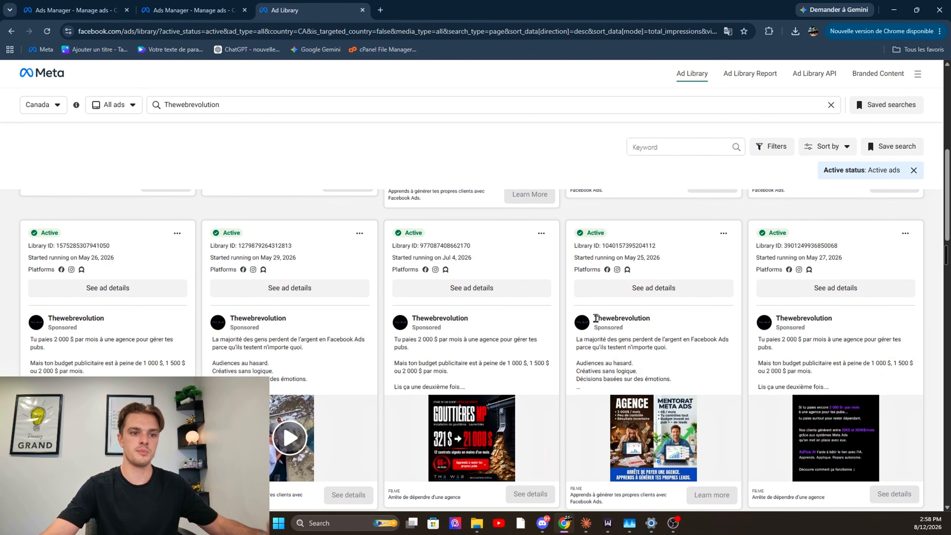
scroll(552, 331, down, 12)
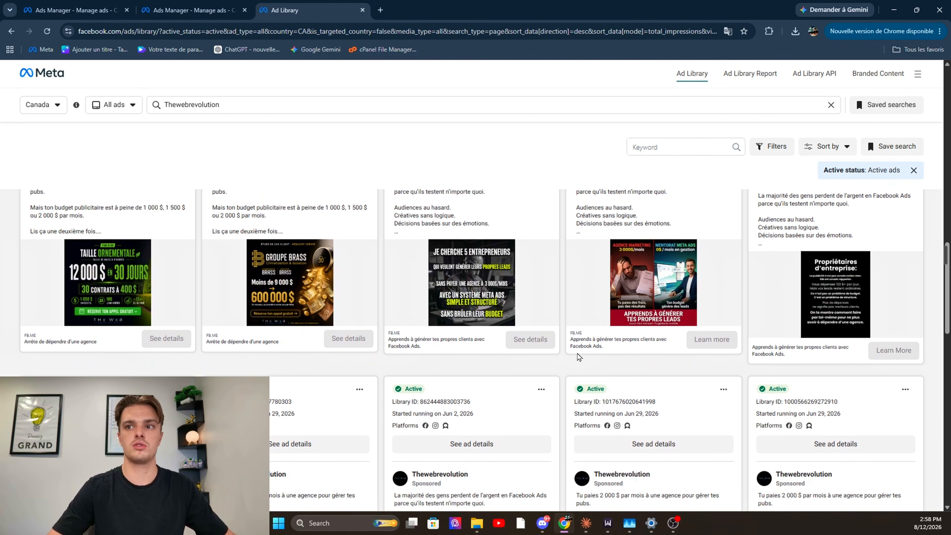
scroll(303, 376, down, 15)
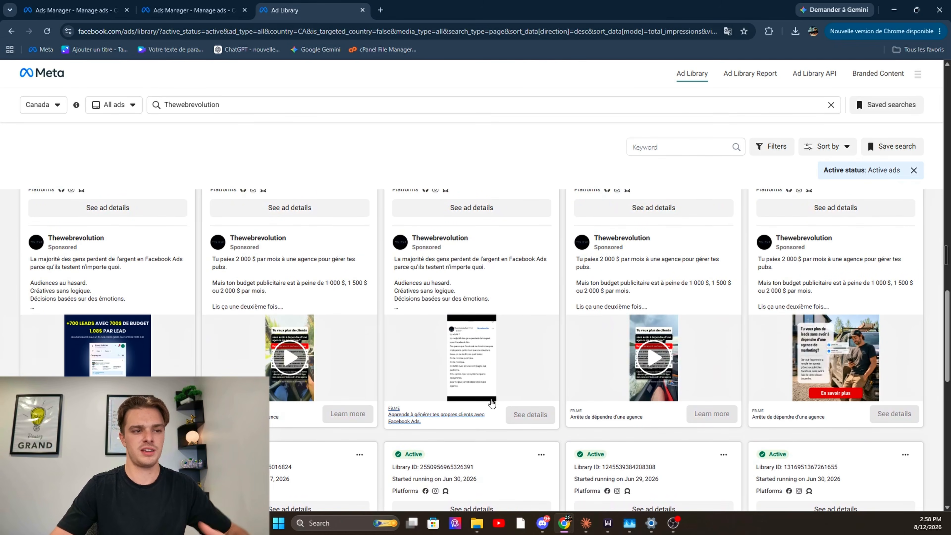
Search the Ad Library for the suggested keyword "marketing digital" and look through the first matching ads
scroll(504, 374, up, 20)
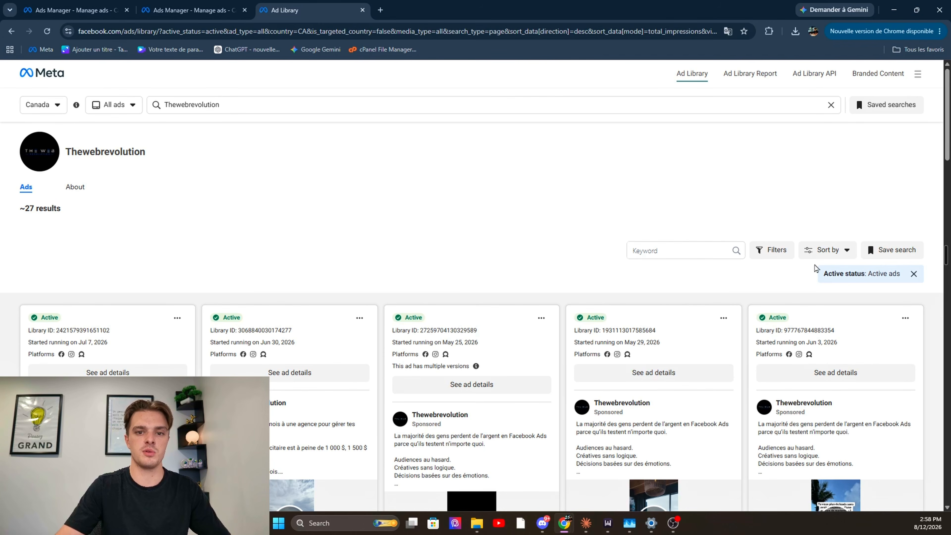
click(831, 106)
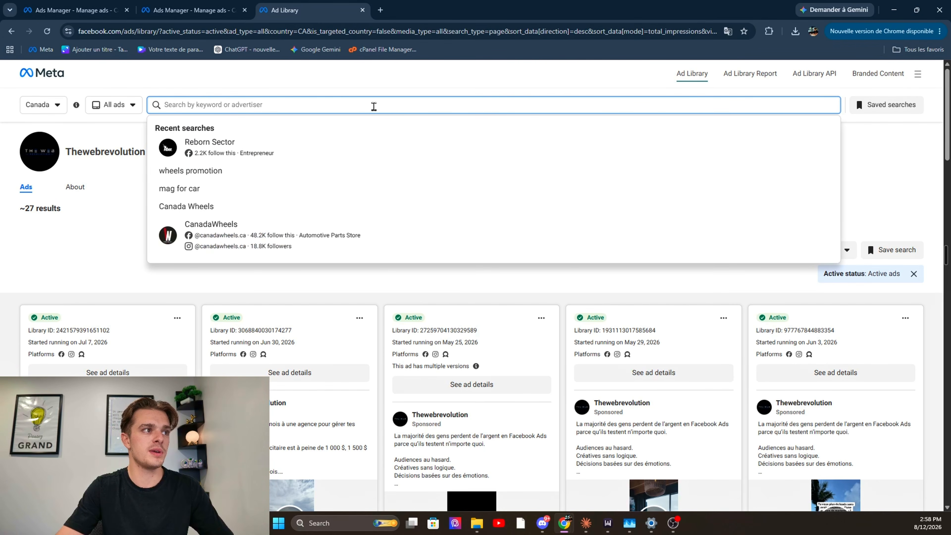
text(marketing)
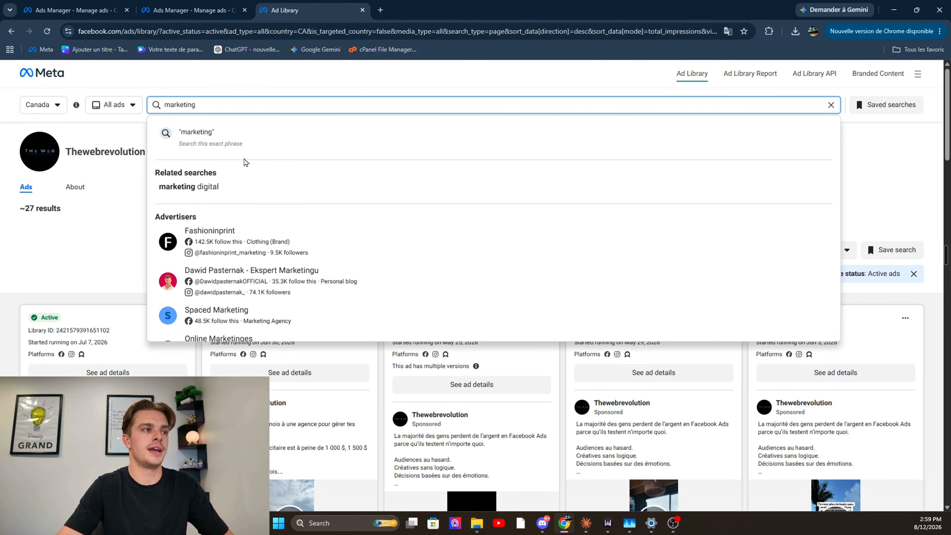
click(246, 186)
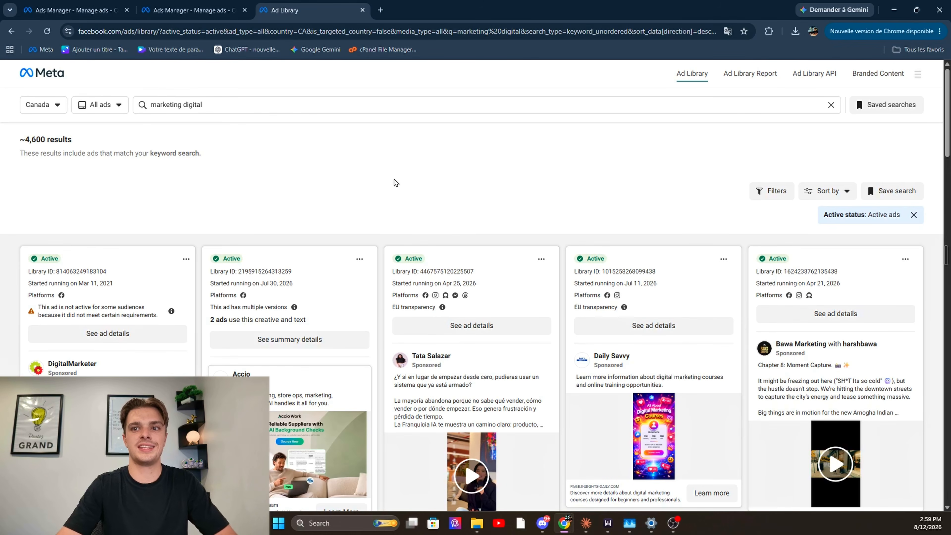
scroll(410, 223, down, 3)
scroll(760, 311, down, 15)
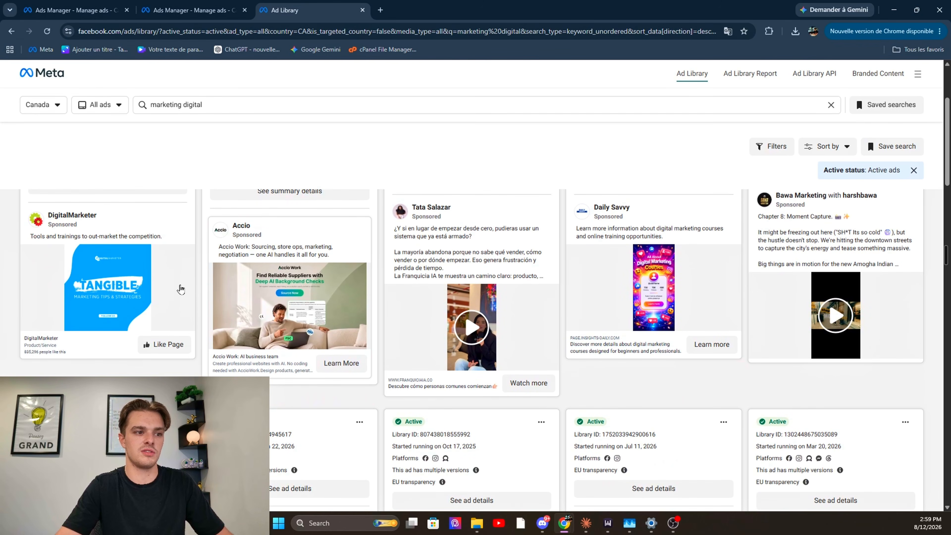
scroll(608, 299, up, 20)
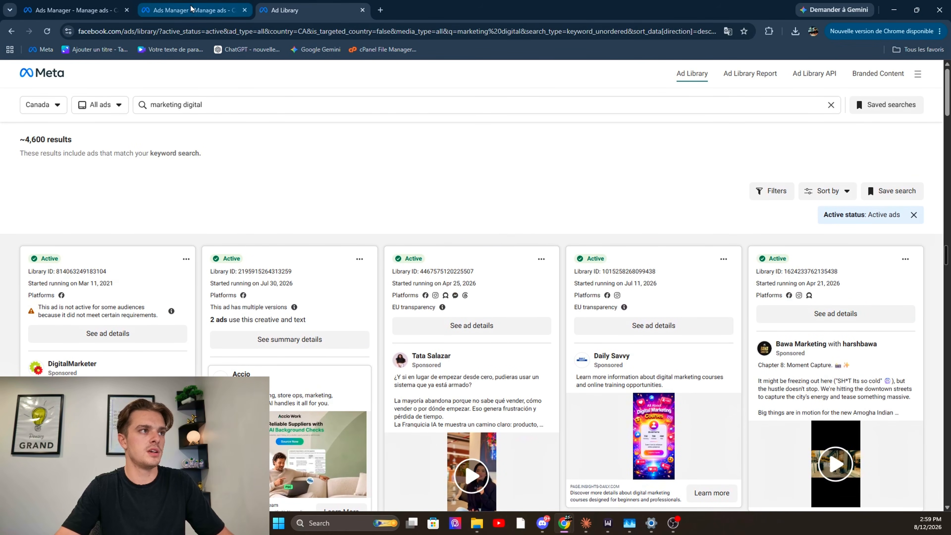
Return to the ad set in Ads Manager and check the available advertisers under Ad transparency without selecting one
click(193, 10)
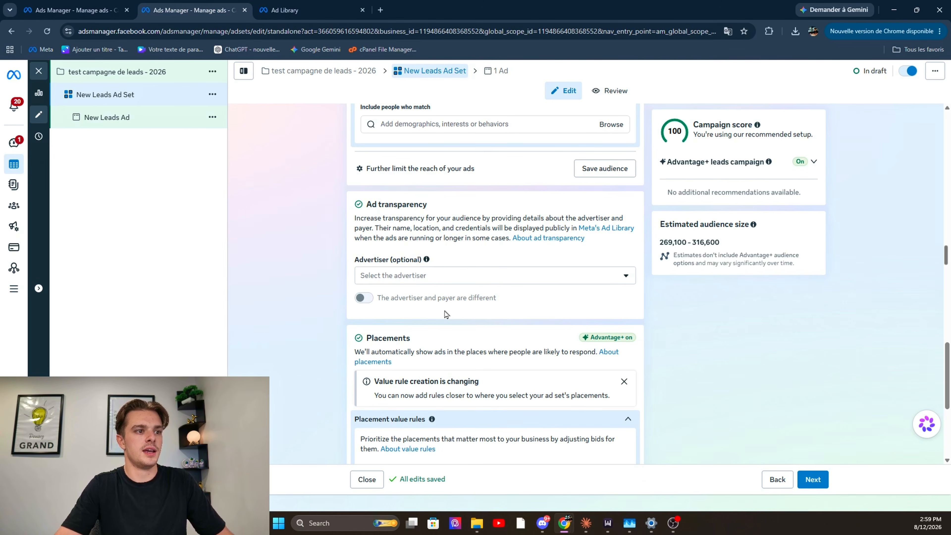
click(484, 279)
drag(288, 248, 264, 239)
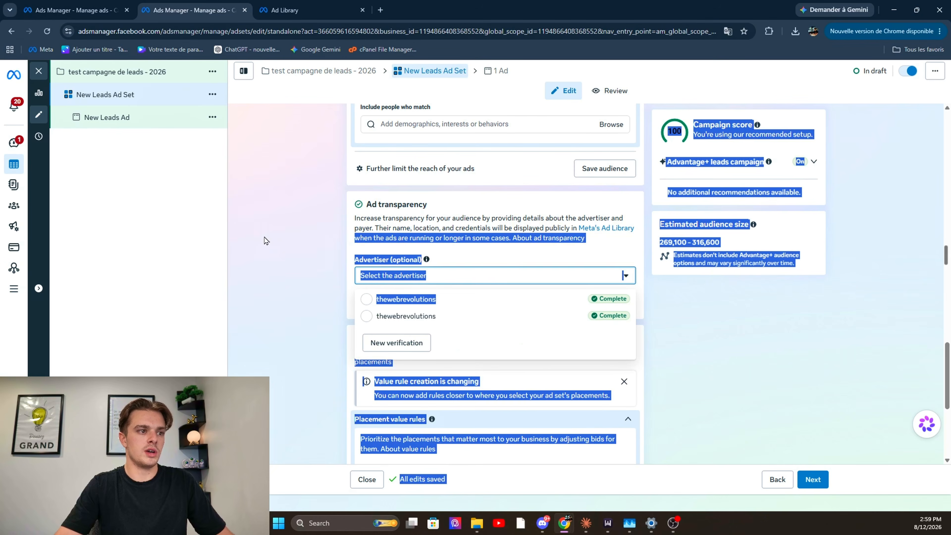
click(278, 243)
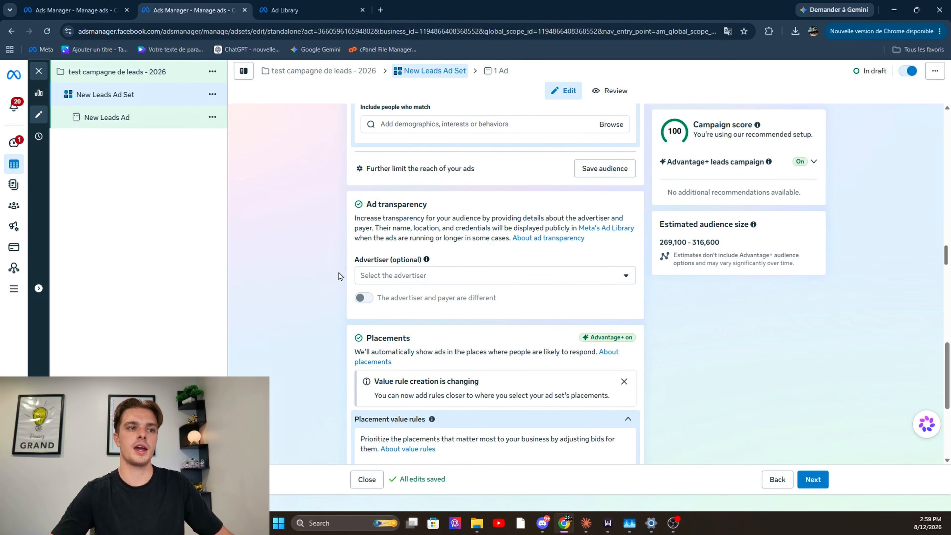
Expand the account controls in the ad set's Placements section and reveal its additional settings
scroll(657, 351, down, 1)
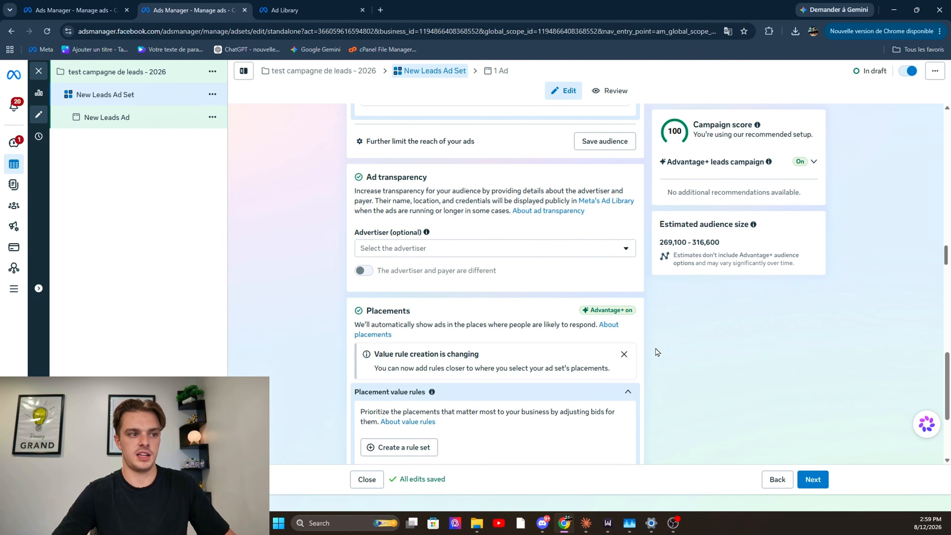
scroll(636, 360, down, 4)
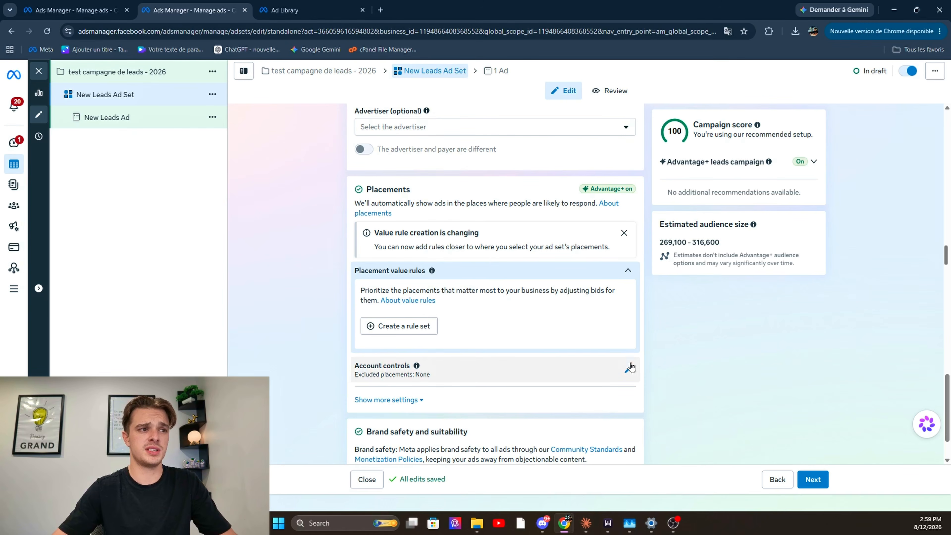
click(602, 368)
scroll(602, 368, down, 3)
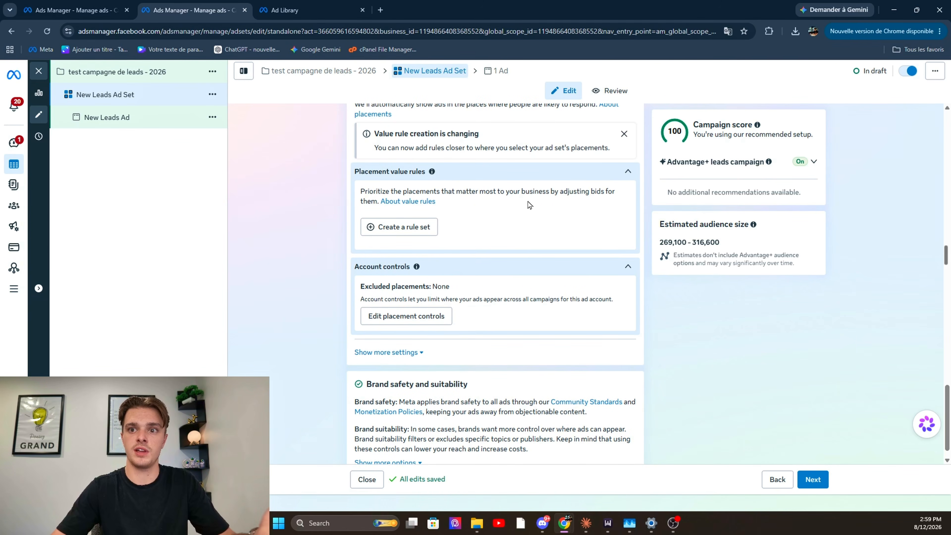
scroll(566, 243, down, 1)
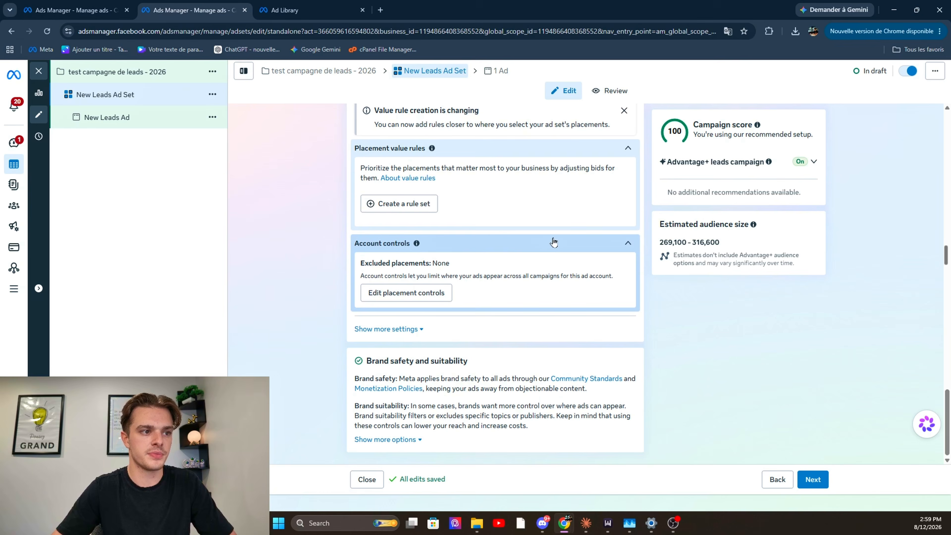
click(408, 329)
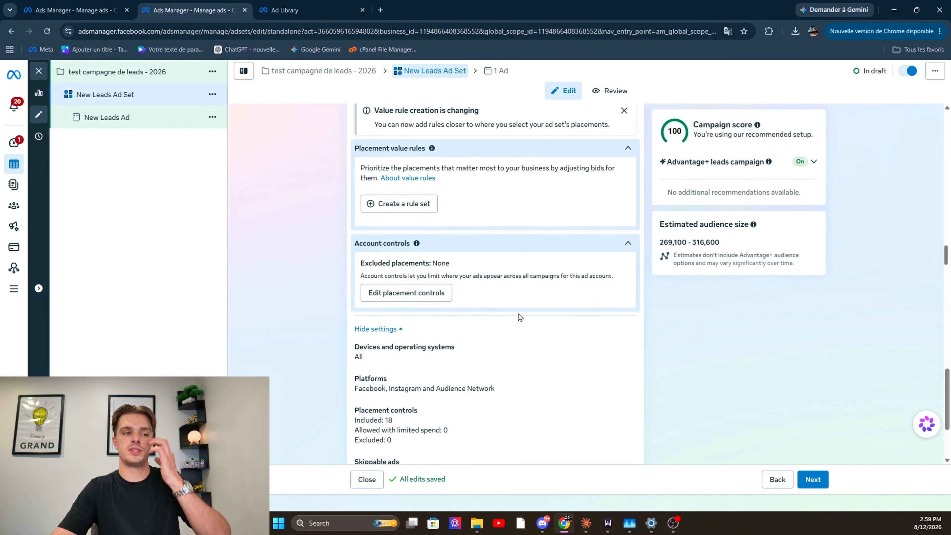
Review the device and mobile operating system choices for placements, keeping All devices and All mobile devices
click(524, 352)
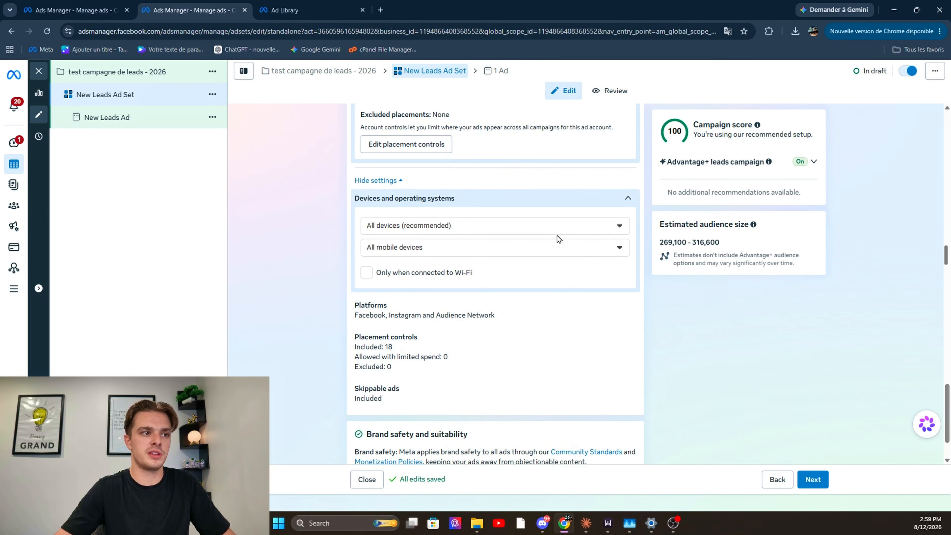
click(558, 229)
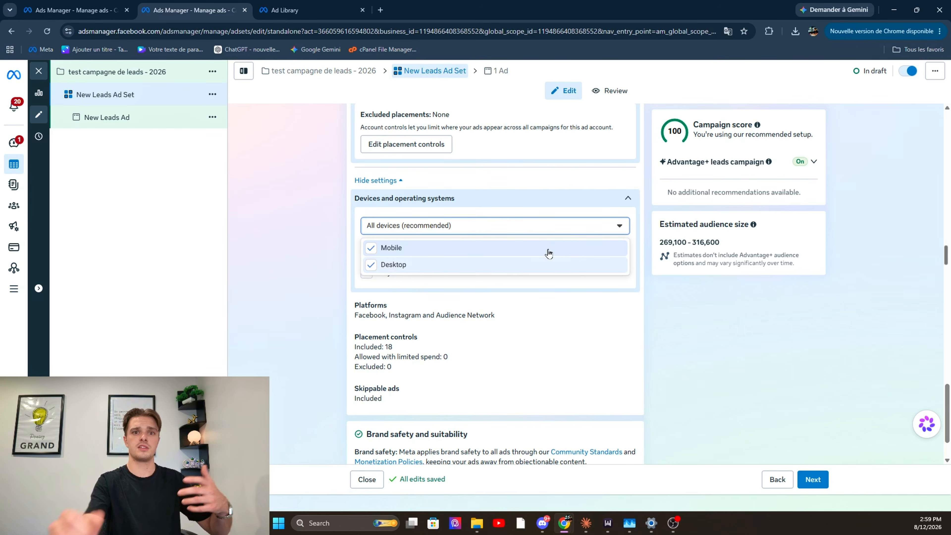
click(665, 319)
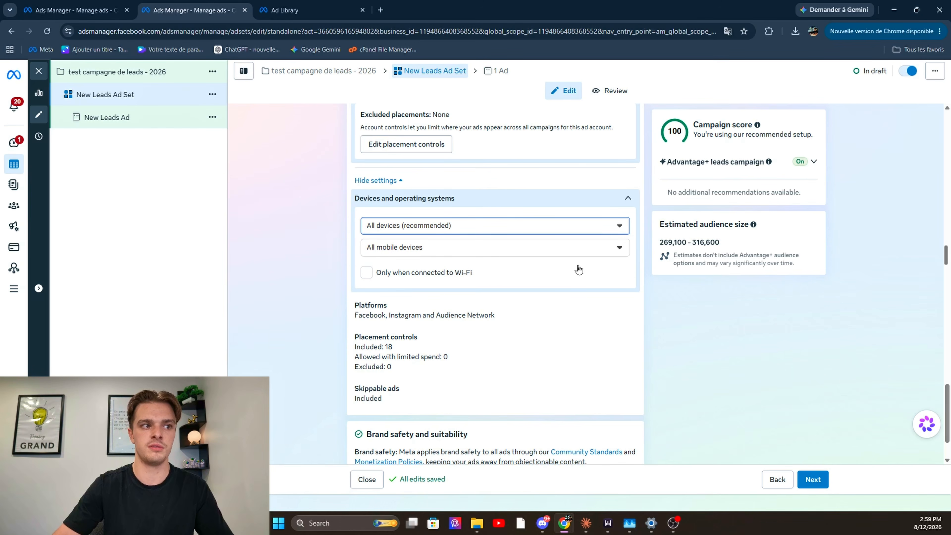
click(604, 251)
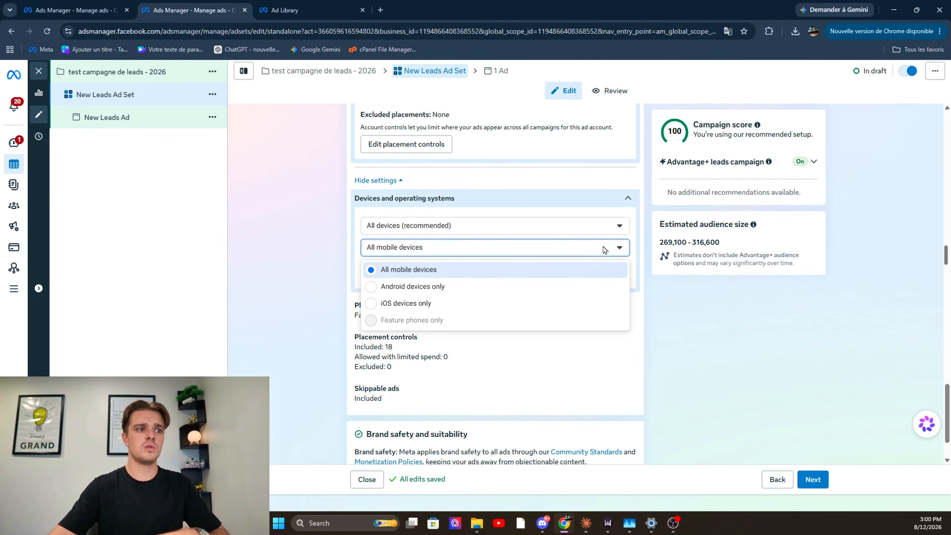
click(604, 250)
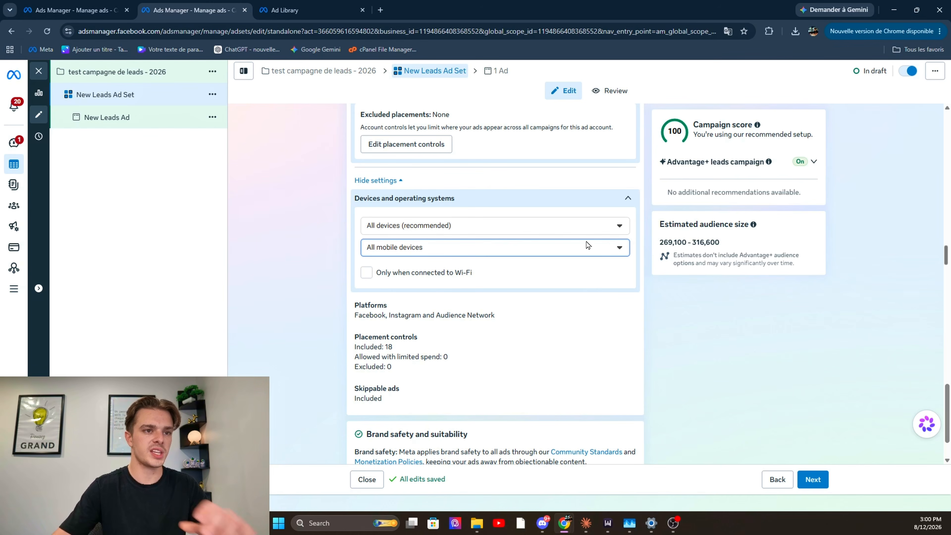
click(627, 201)
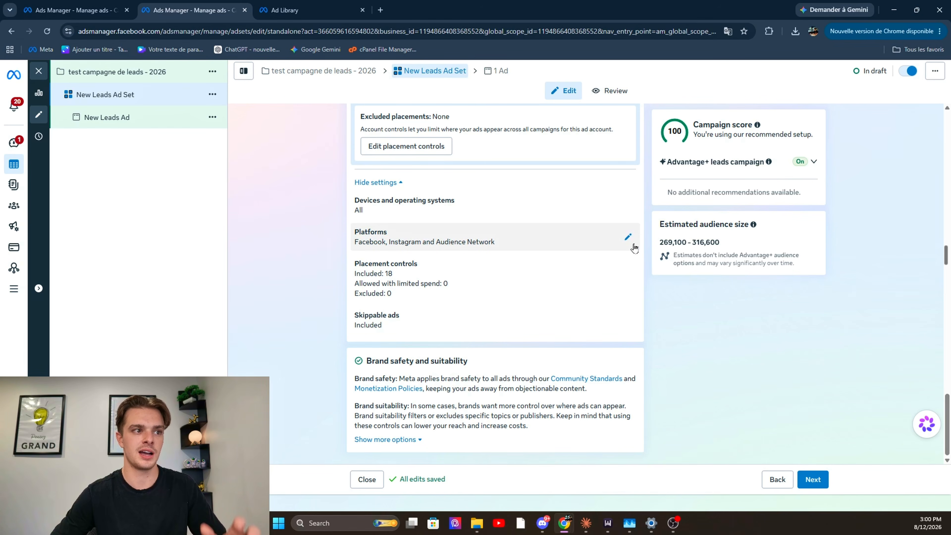
Open the platform selection in the ad set's placement settings
click(633, 247)
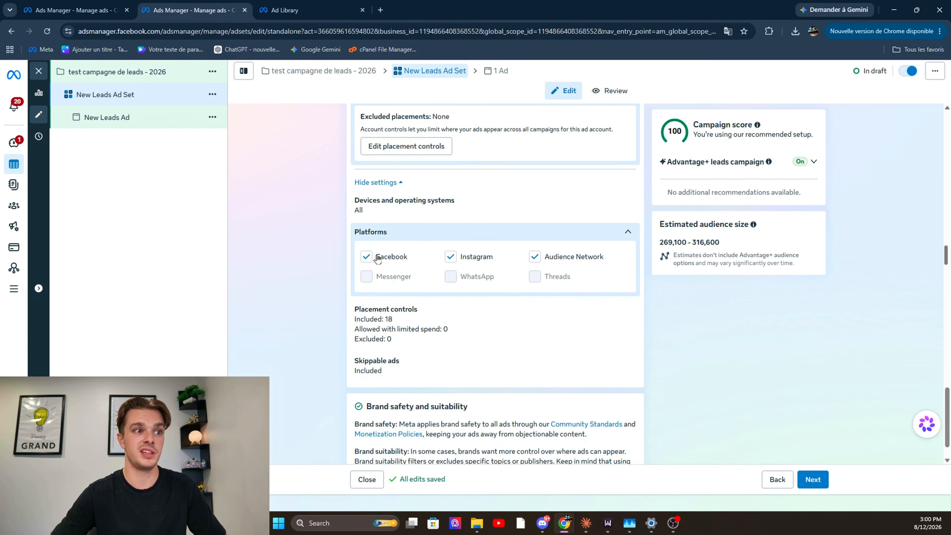
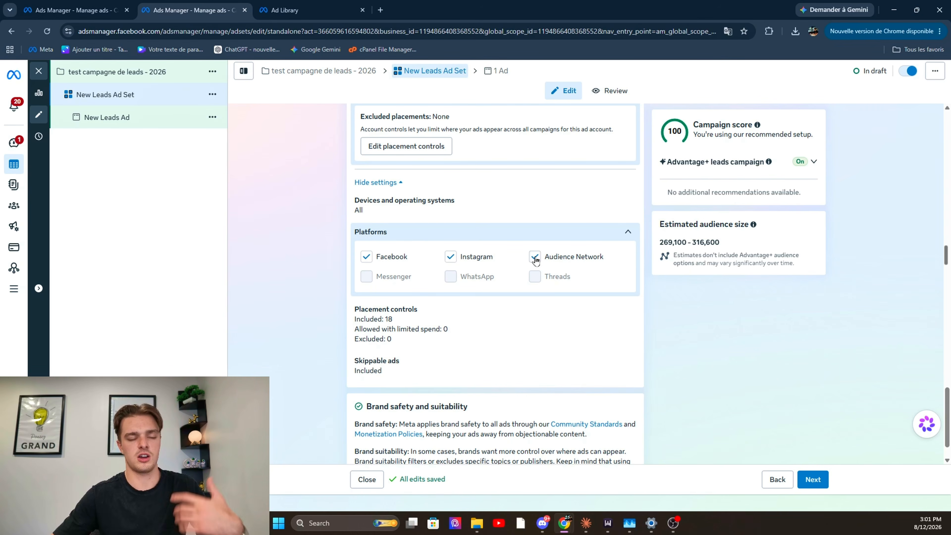
Examine the ad set's placement controls, including the individual placements under Feeds and Apps and sites
click(557, 235)
click(539, 267)
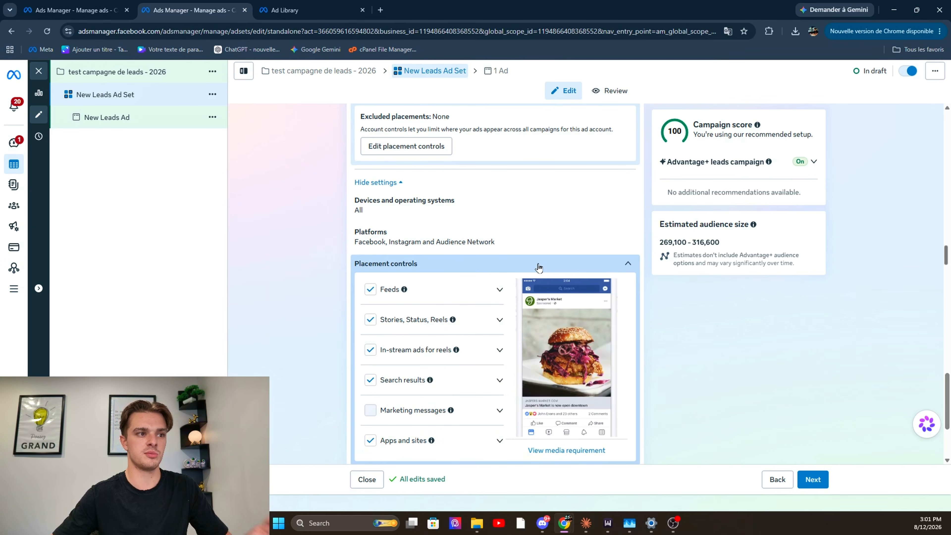
click(496, 290)
scroll(478, 308, down, 1)
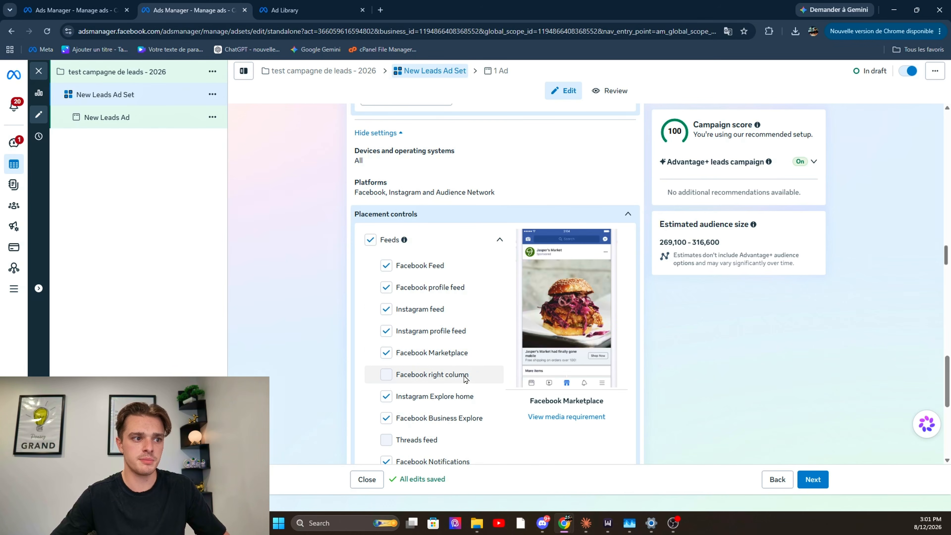
scroll(464, 378, down, 3)
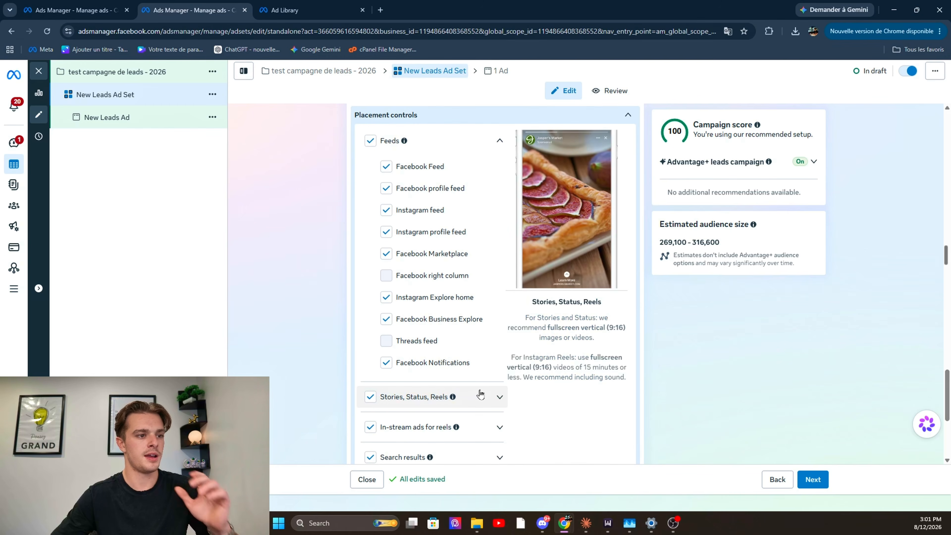
scroll(481, 395, down, 4)
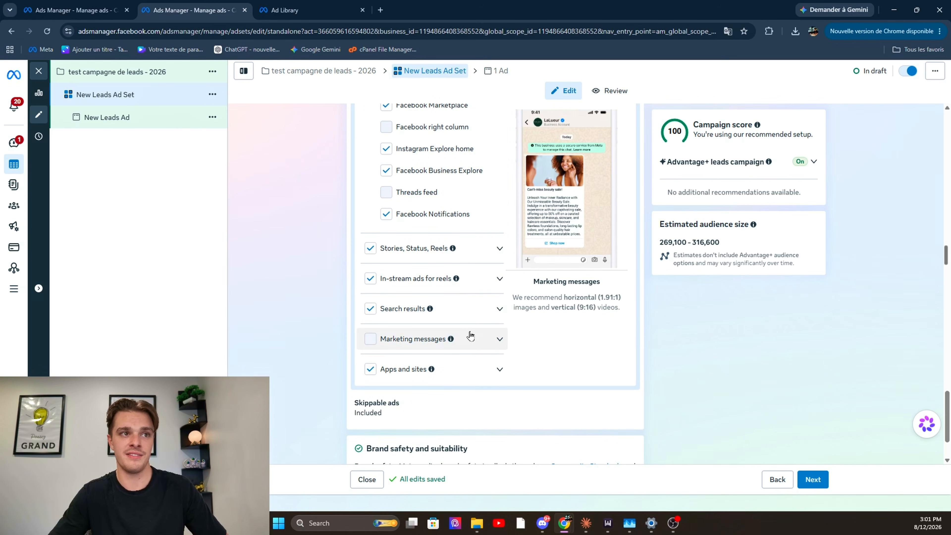
click(494, 370)
scroll(492, 369, down, 4)
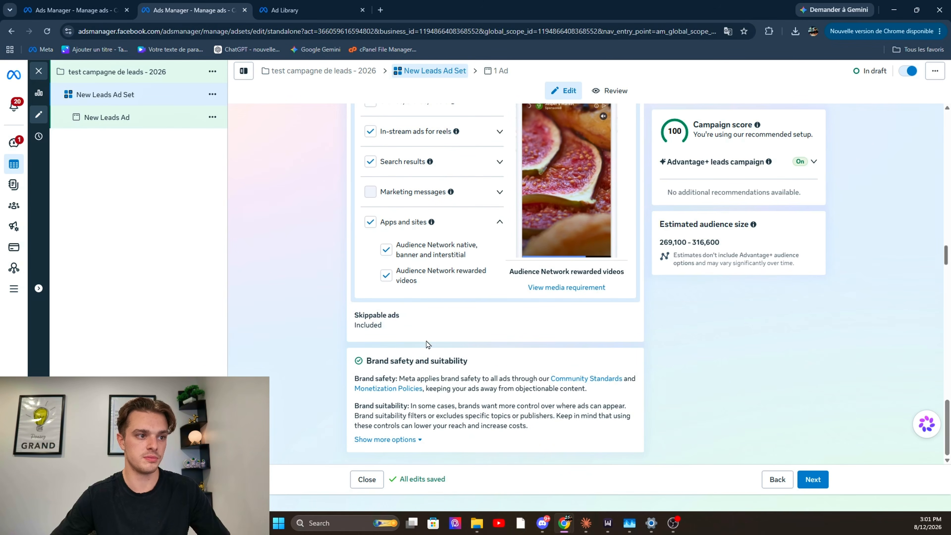
Check the ad set's Skippable ads setting and reveal the additional Brand safety and suitability options
click(433, 332)
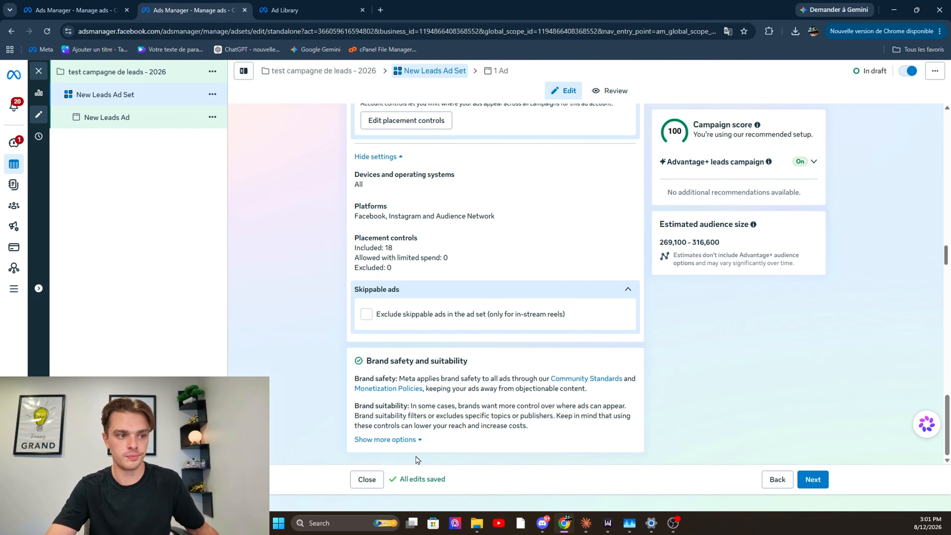
drag(416, 442, 405, 443)
click(405, 443)
scroll(412, 375, down, 5)
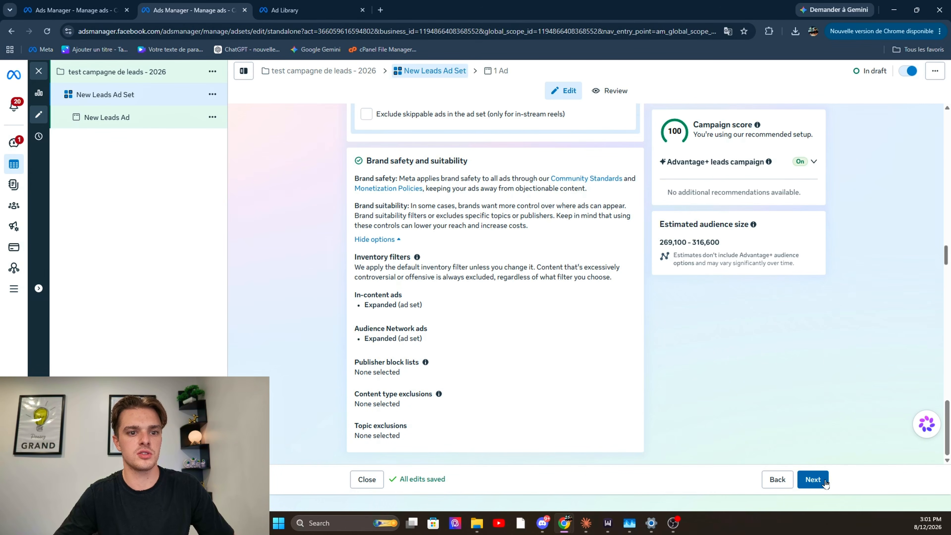
Continue from the ad set to New Leads Ad and look over its settings down to the instant form section
click(813, 480)
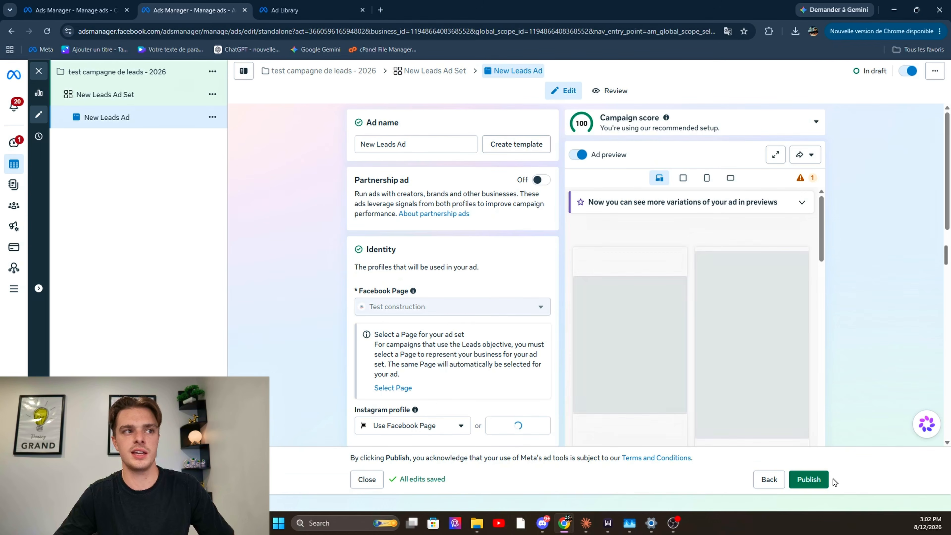
scroll(425, 210, down, 15)
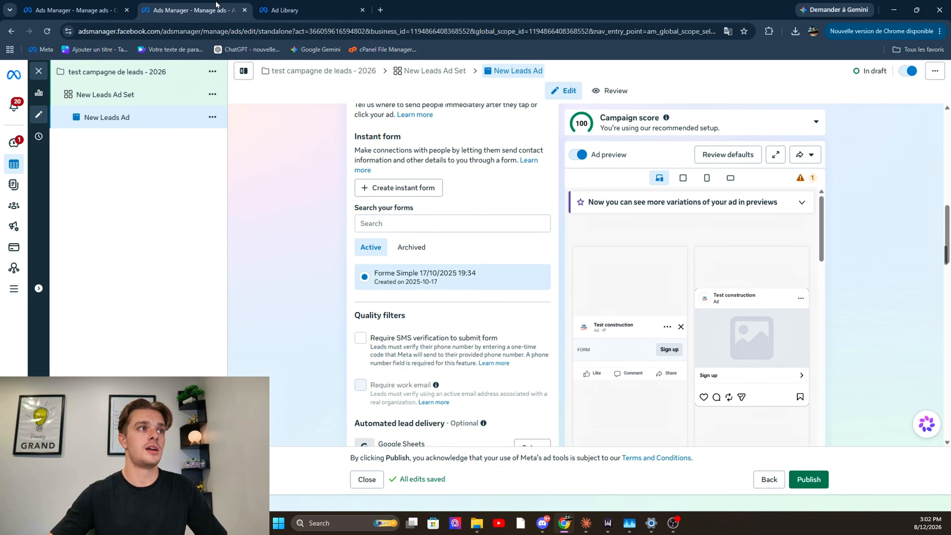
click(276, 10)
triple_click(236, 102)
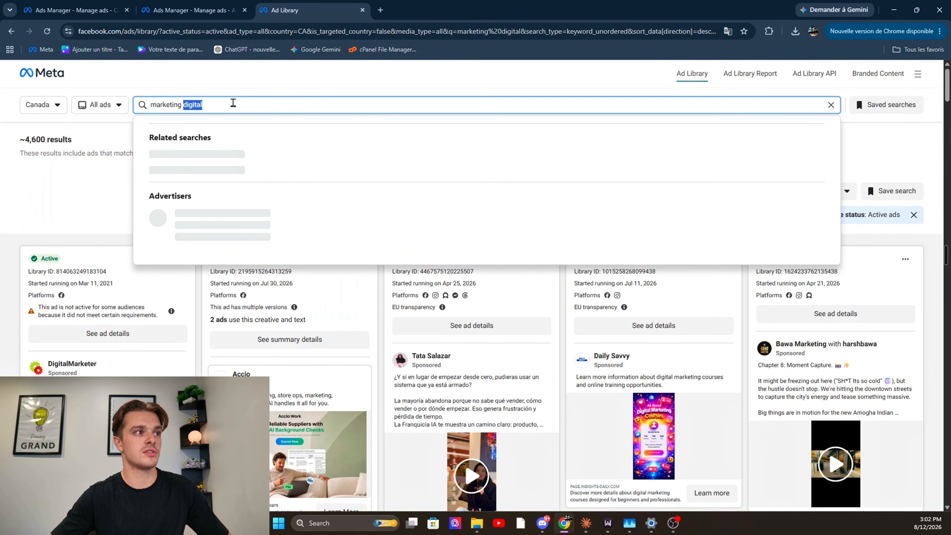
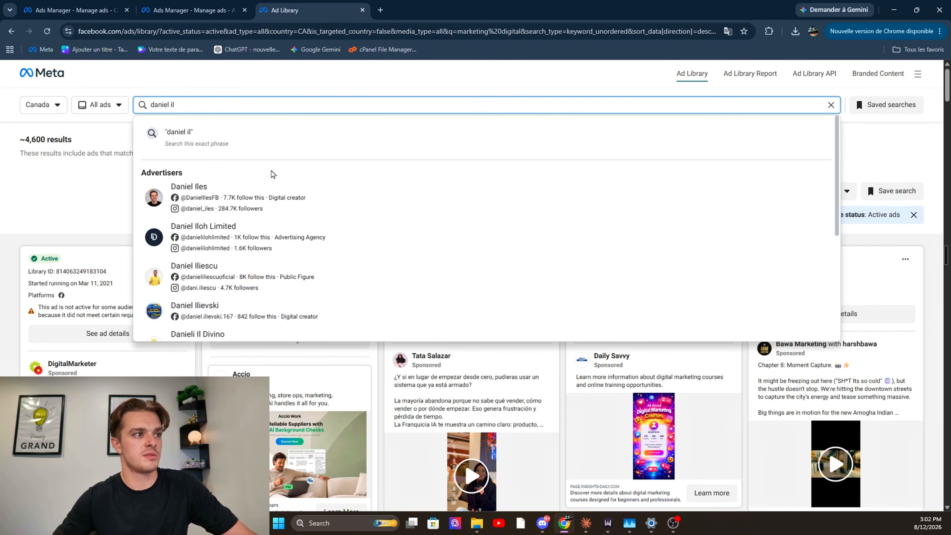
click(272, 190)
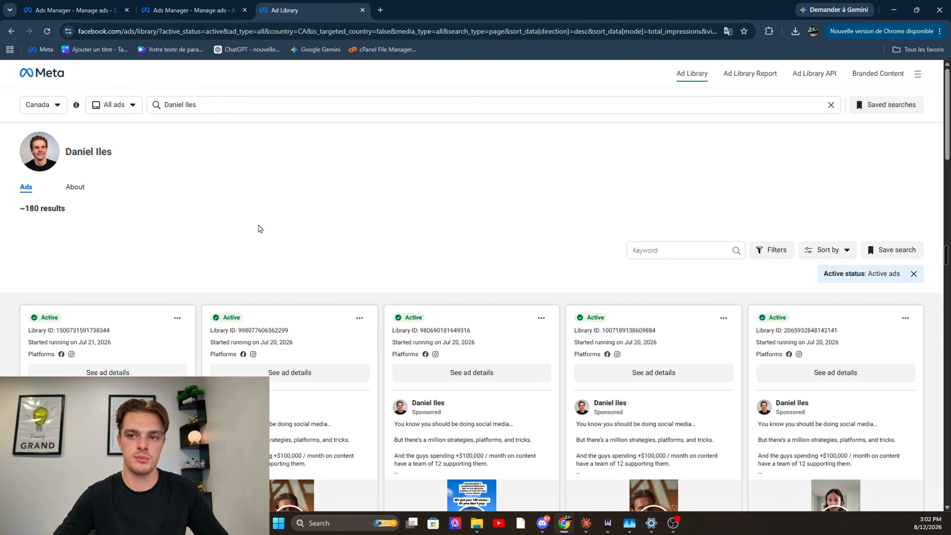
Look through the advertiser's active ads in Canada, including how many are running and which creatives they use
scroll(268, 226, down, 1)
scroll(265, 225, up, 1)
drag(95, 201, 18, 208)
click(128, 240)
scroll(157, 243, down, 2)
scroll(176, 246, down, 6)
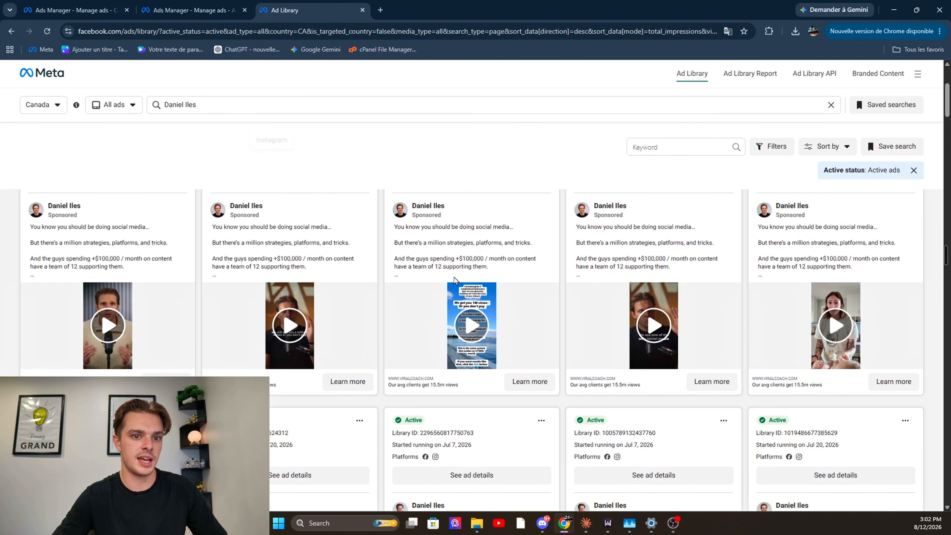
scroll(716, 359, up, 8)
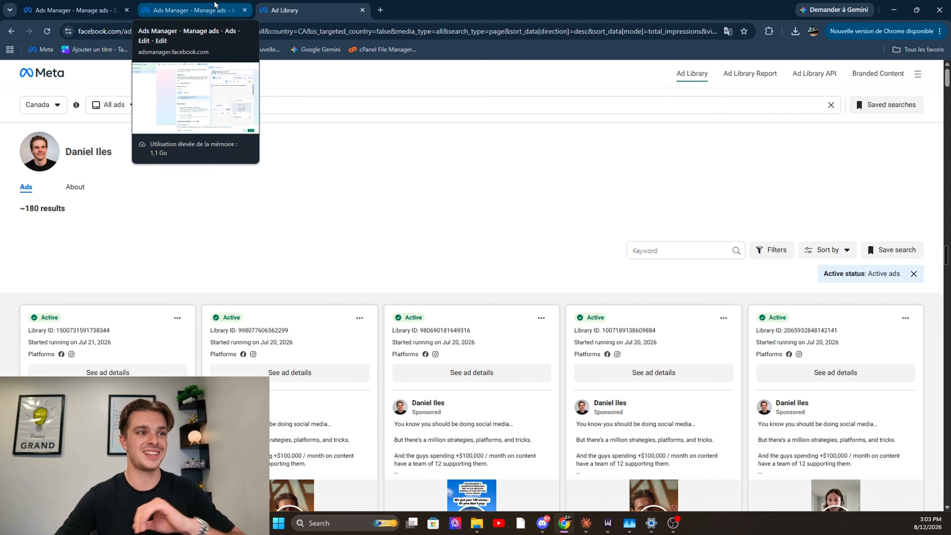
Return to New Leads Ad in Ads Manager and review the Partnership ad option, keeping it off
click(219, 5)
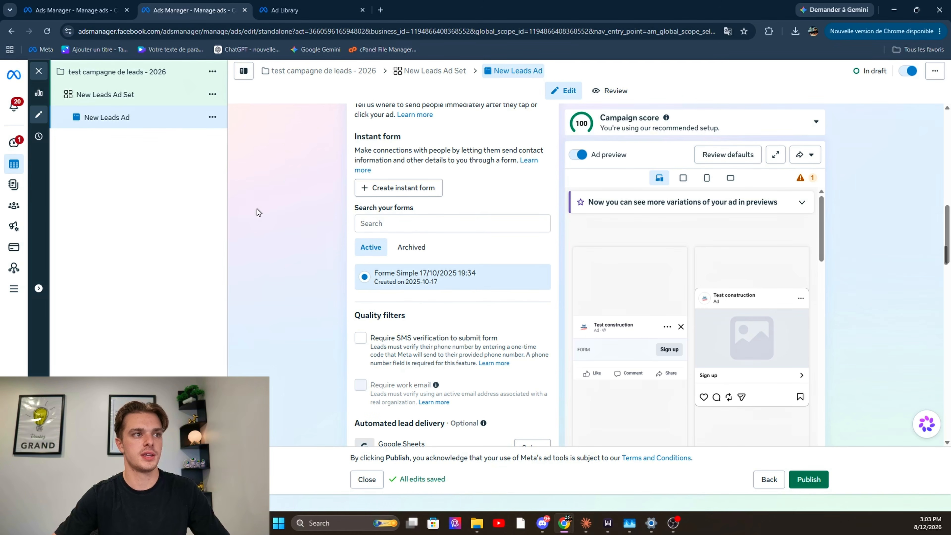
scroll(262, 215, up, 8)
scroll(262, 216, up, 5)
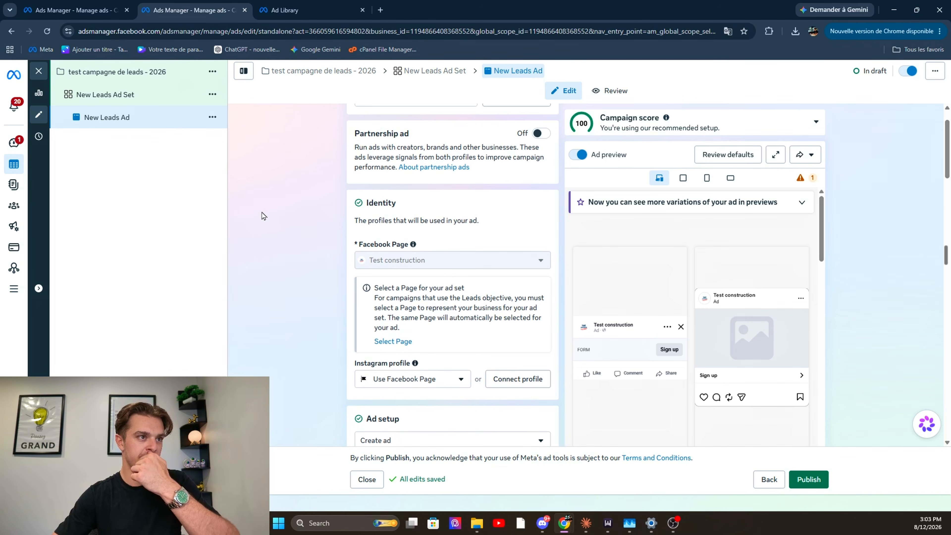
drag(348, 188, 416, 187)
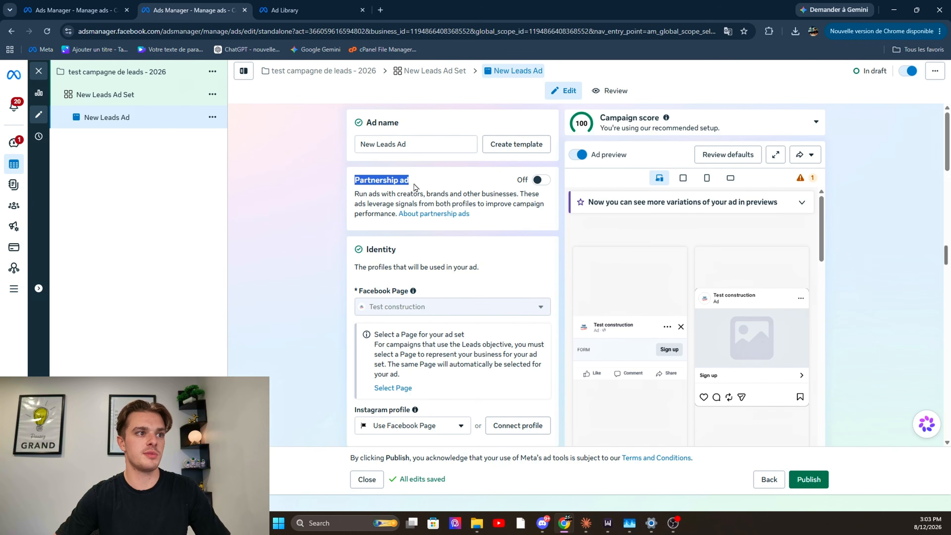
click(424, 179)
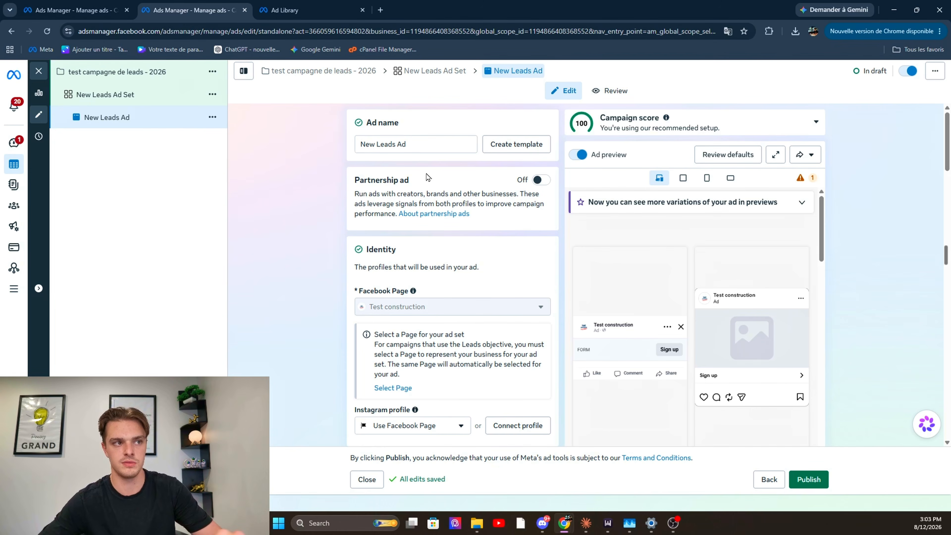
Review the ad's Identity section and the available Ad setup sources, keeping Create ad
scroll(452, 238, down, 1)
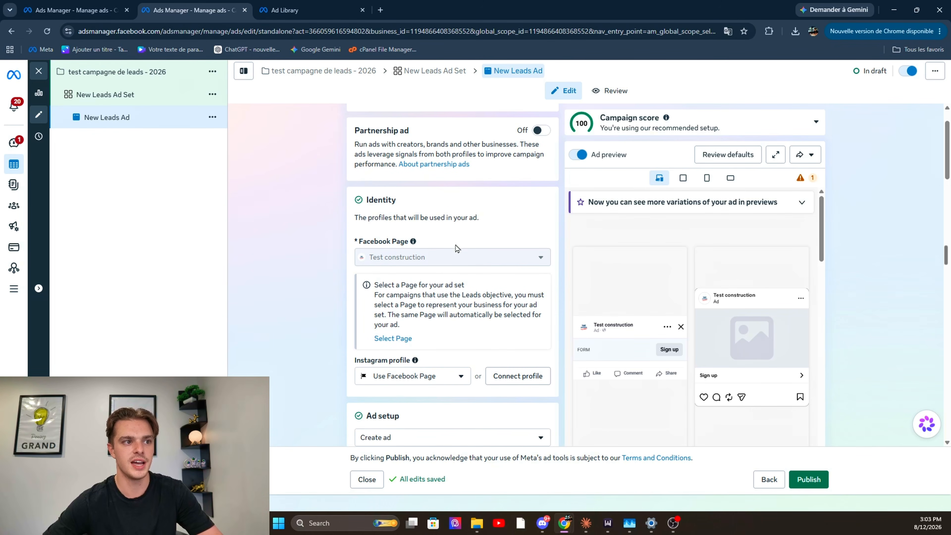
scroll(424, 304, down, 10)
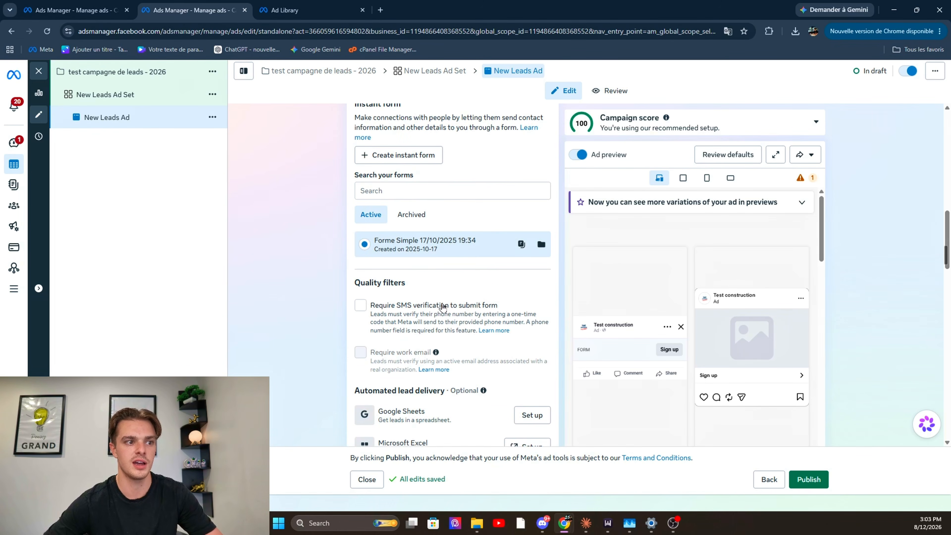
scroll(422, 276, up, 9)
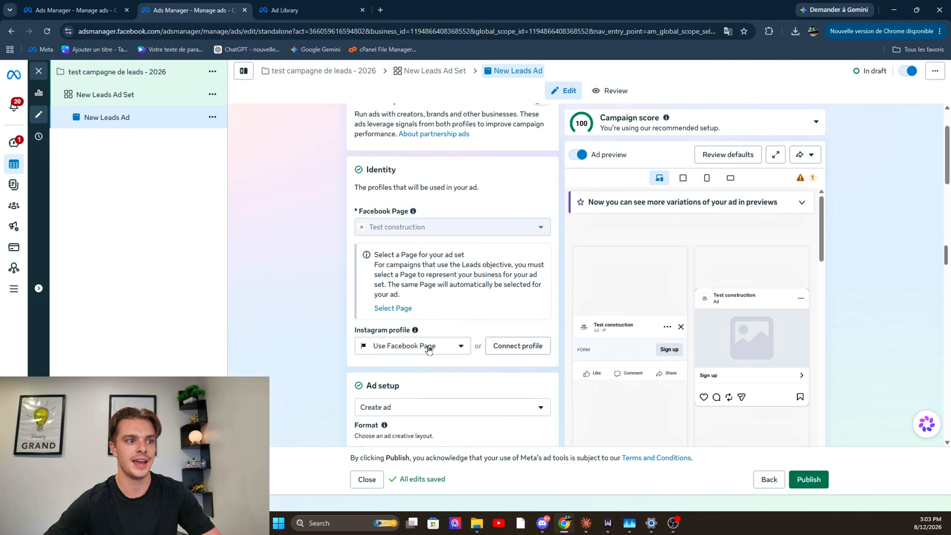
scroll(429, 348, down, 3)
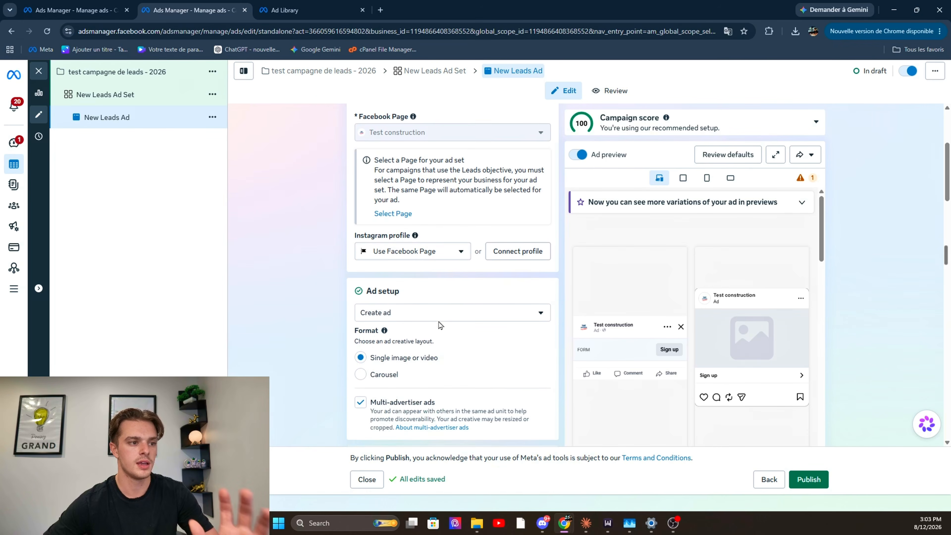
click(445, 309)
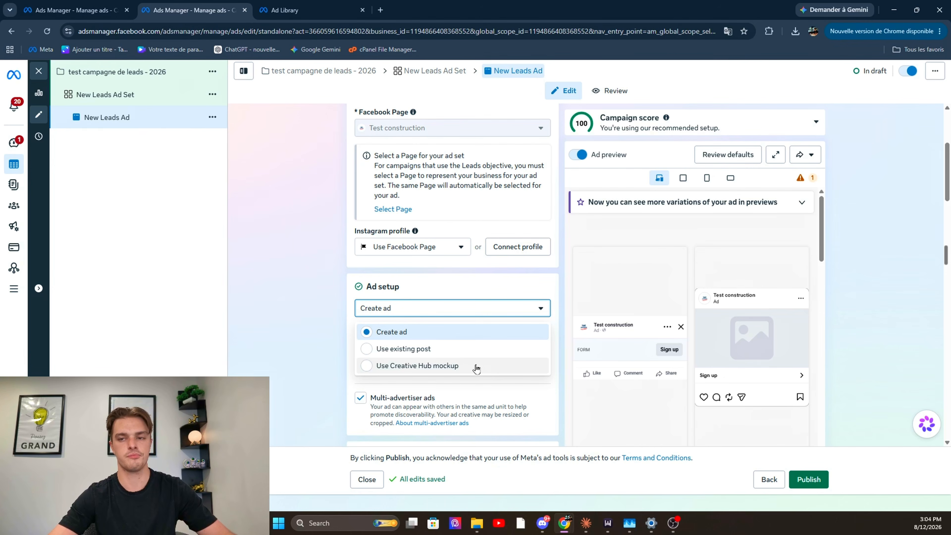
click(323, 350)
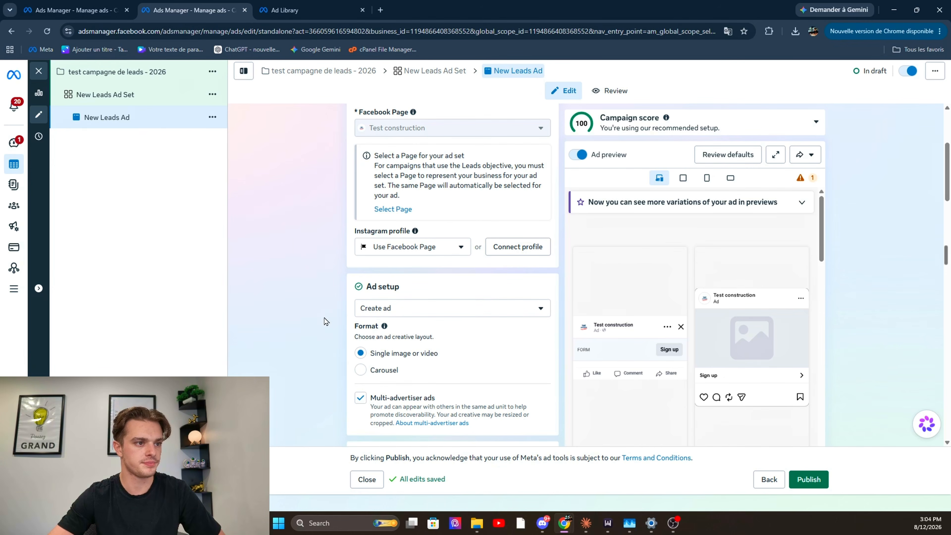
Keep Single image or video as the ad format and disable Multi-advertiser ads
scroll(329, 315, down, 1)
scroll(360, 298, down, 1)
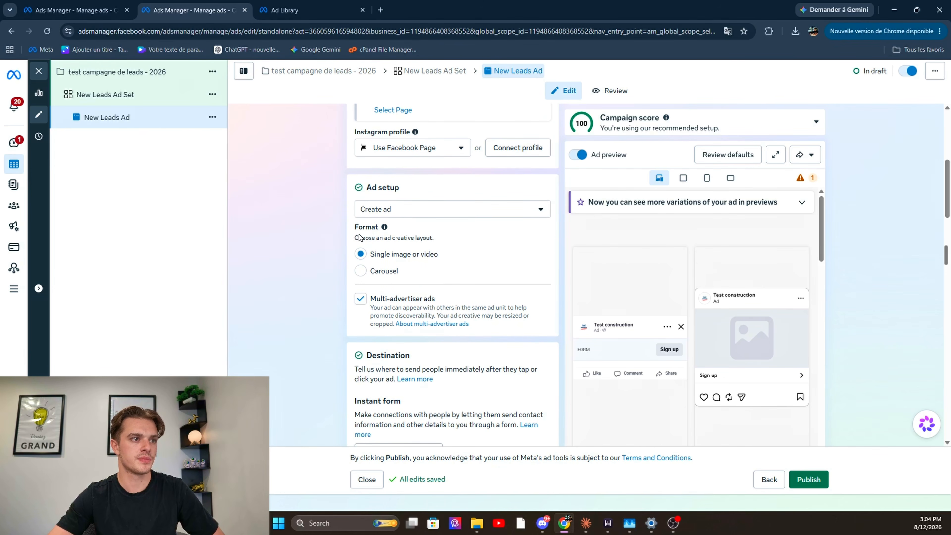
drag(349, 227, 372, 228)
click(450, 242)
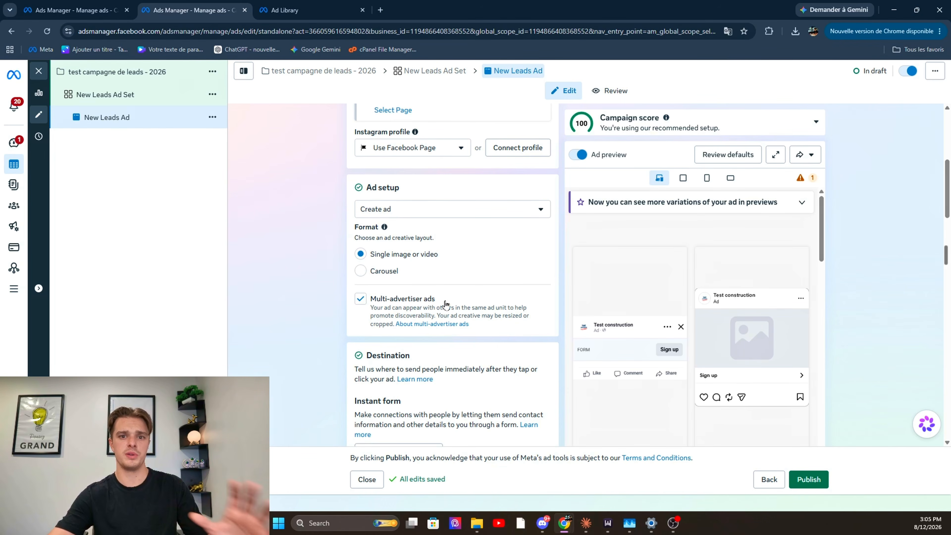
click(360, 299)
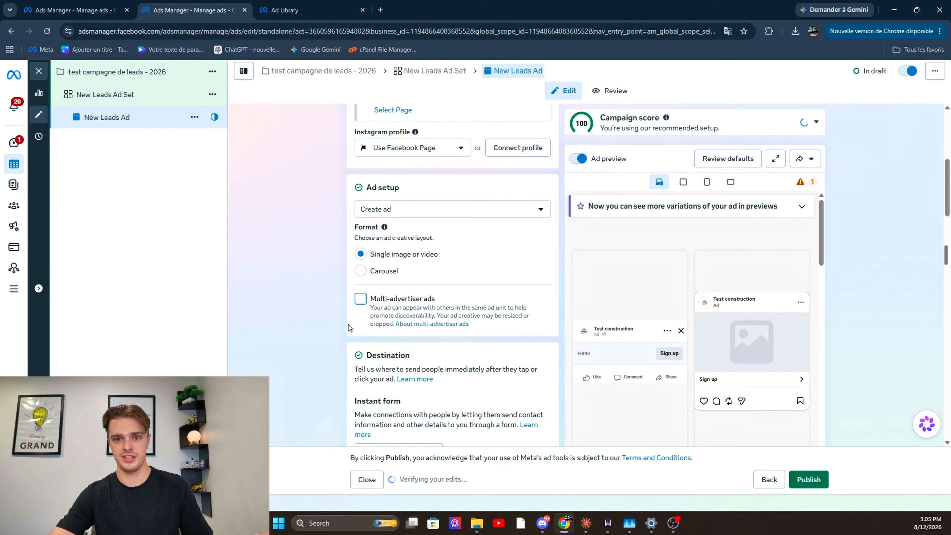
Start a new instant form in the ad's Destination section, using Create a form to build it from scratch
scroll(348, 327, down, 4)
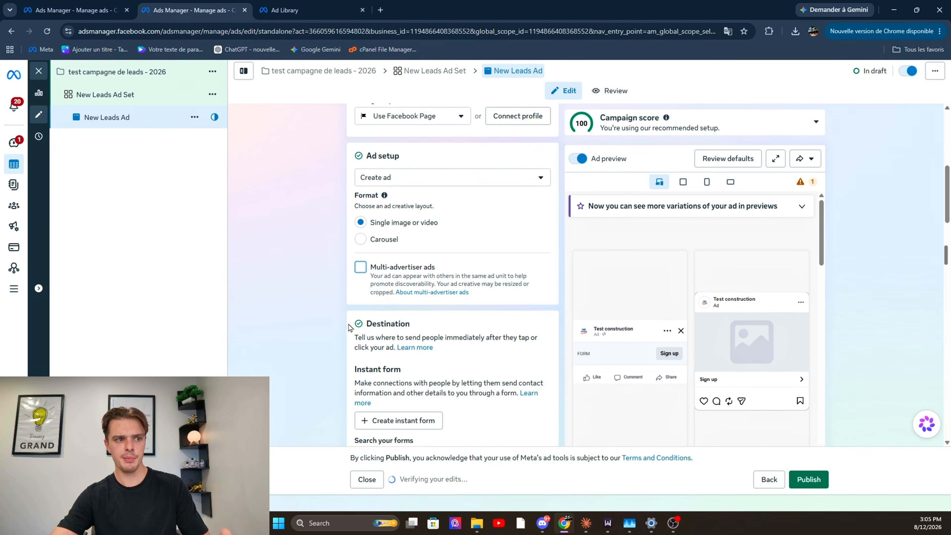
scroll(349, 327, down, 2)
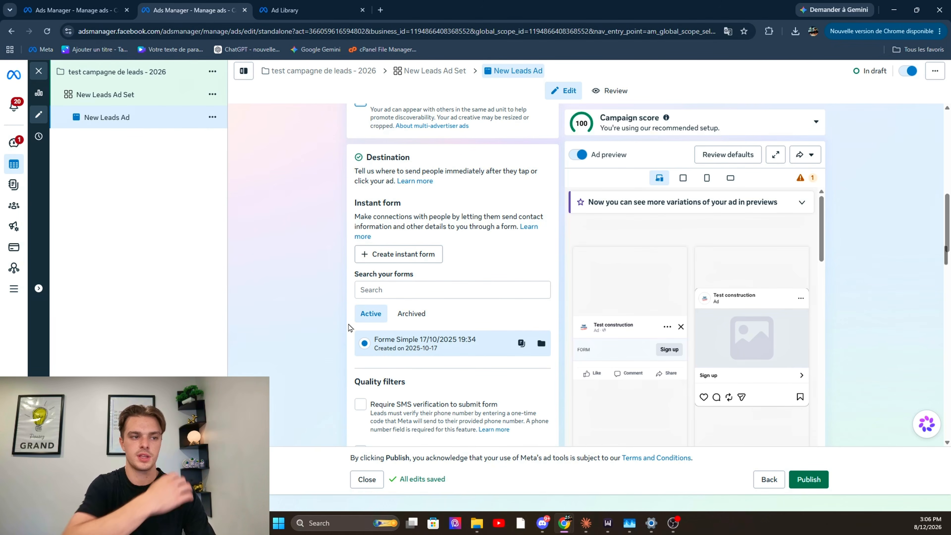
click(407, 254)
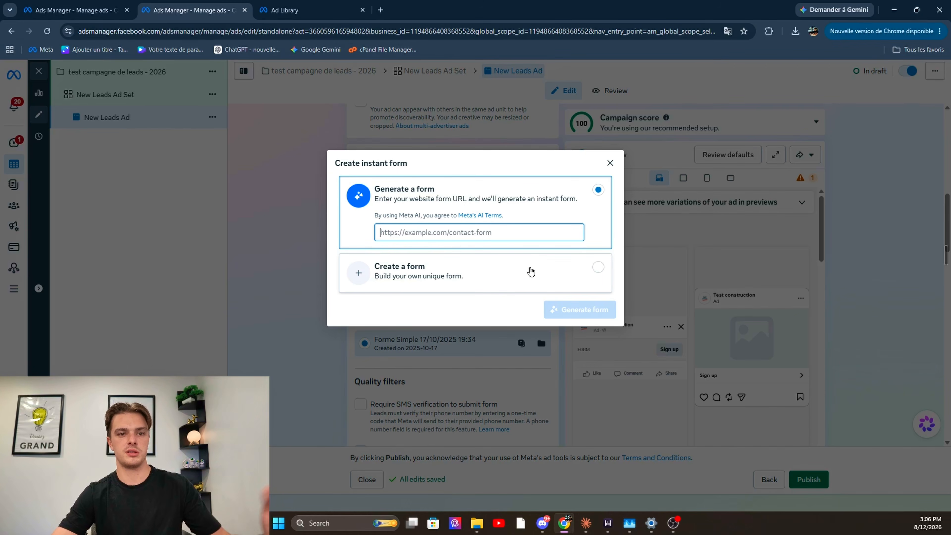
click(520, 274)
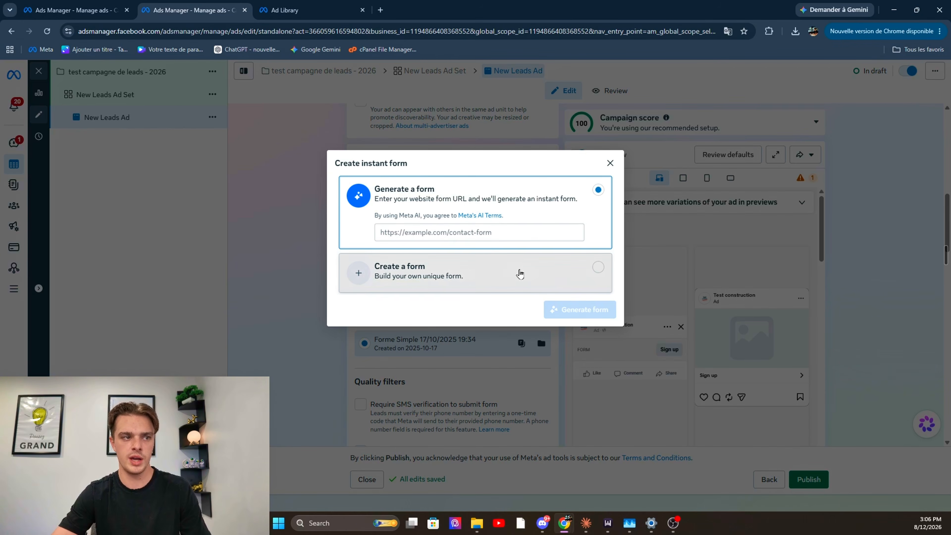
click(582, 308)
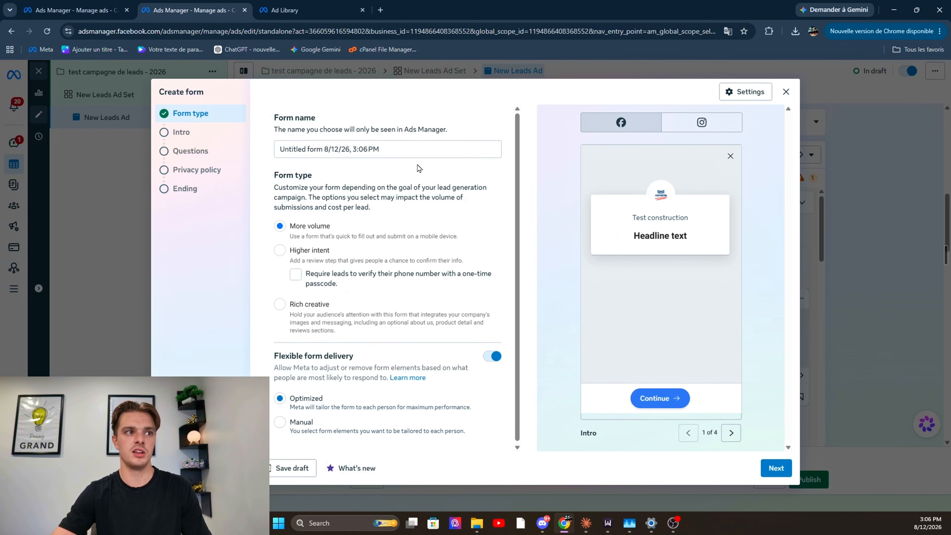
Review the new form's type options, keeping More volume selected
scroll(396, 218, down, 1)
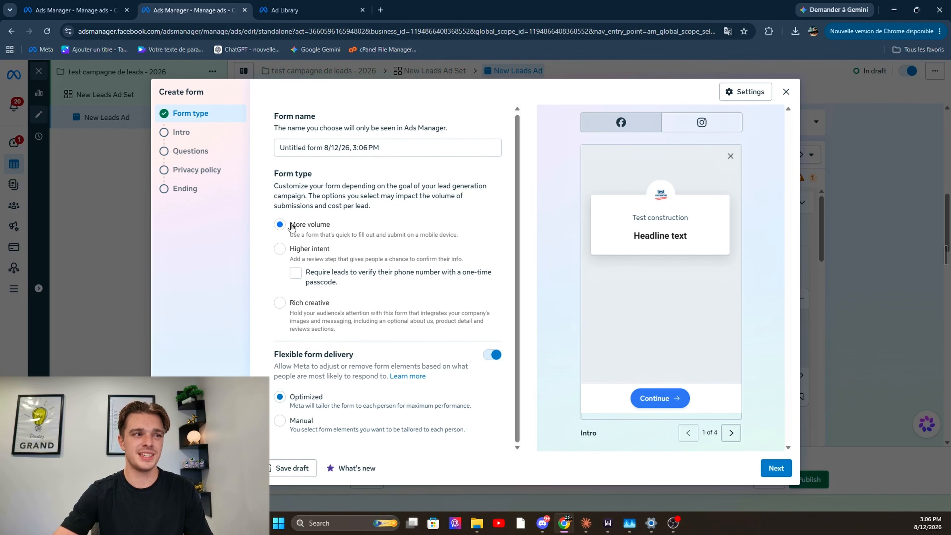
drag(291, 225, 332, 226)
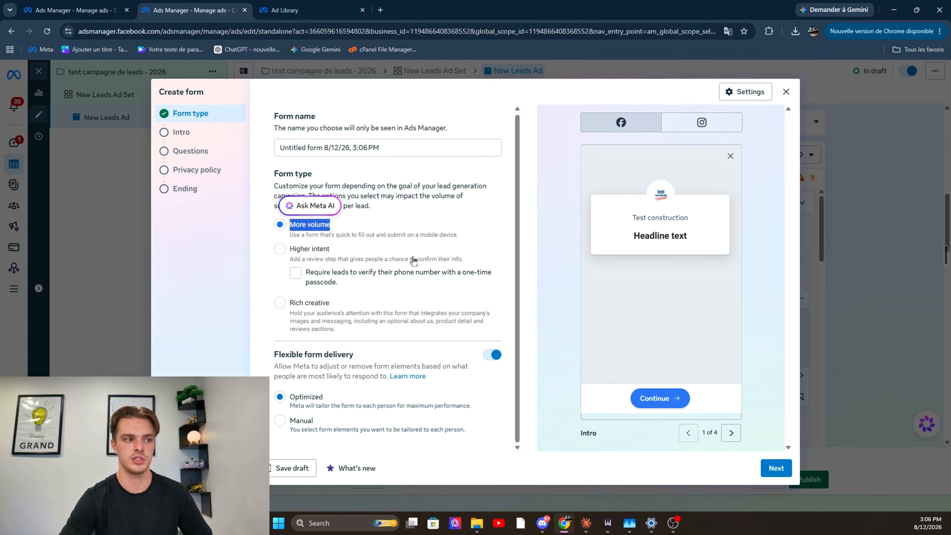
click(482, 211)
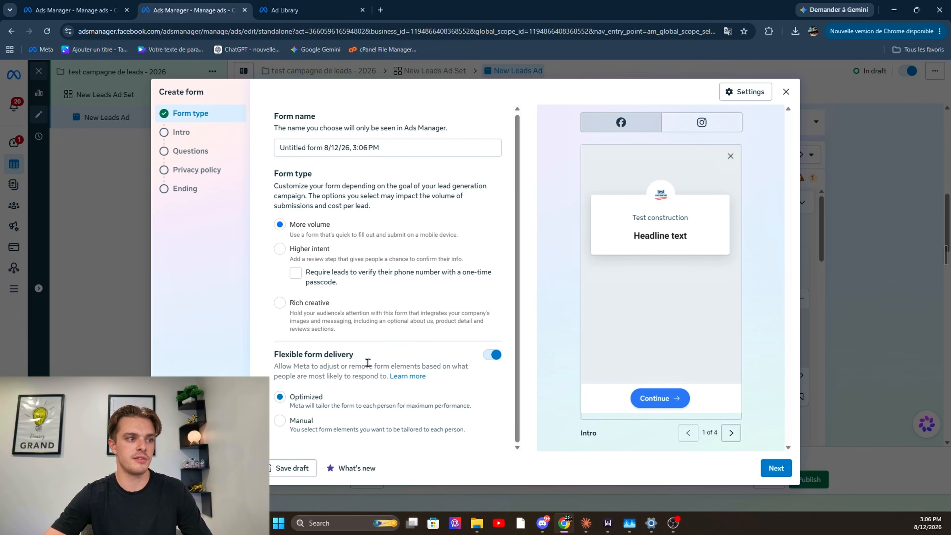
Turn off Flexible form delivery for the new form and continue to its Intro section
drag(365, 366, 386, 358)
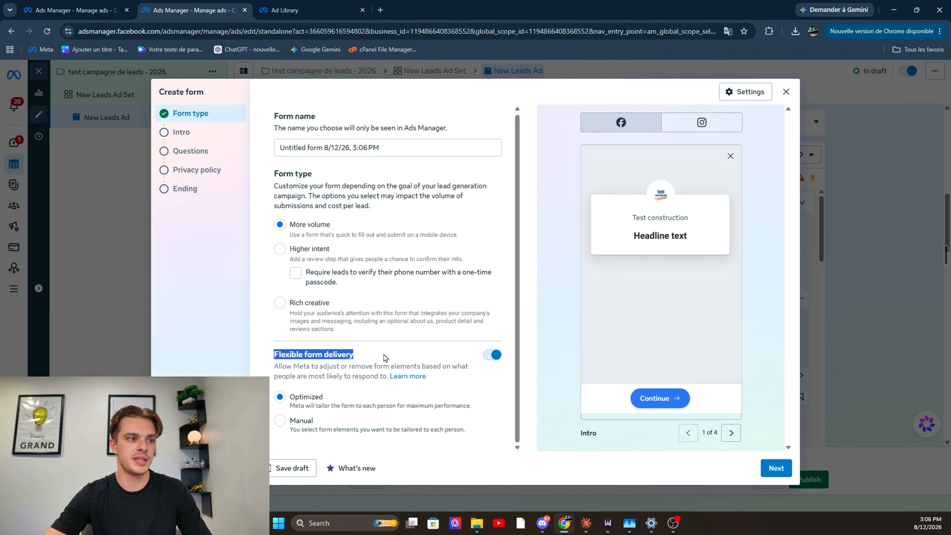
click(390, 357)
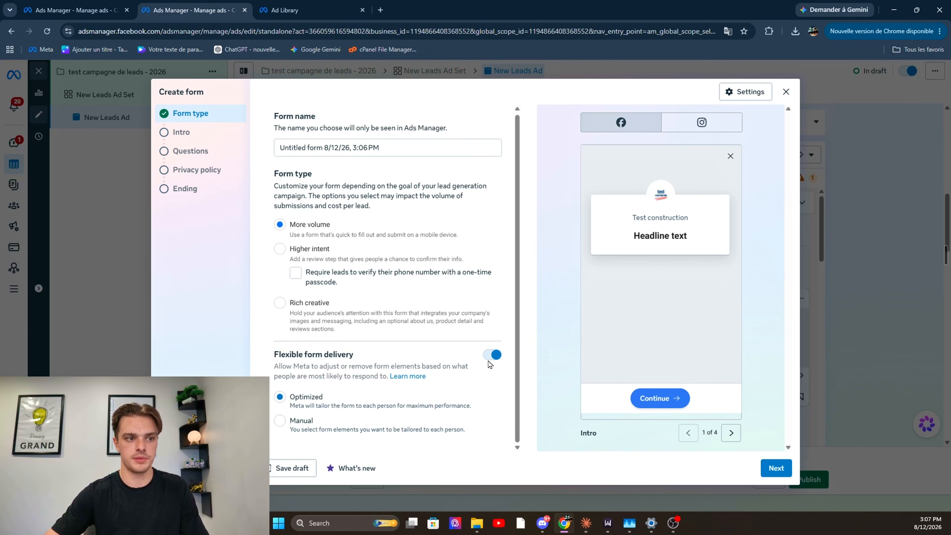
click(492, 354)
click(776, 467)
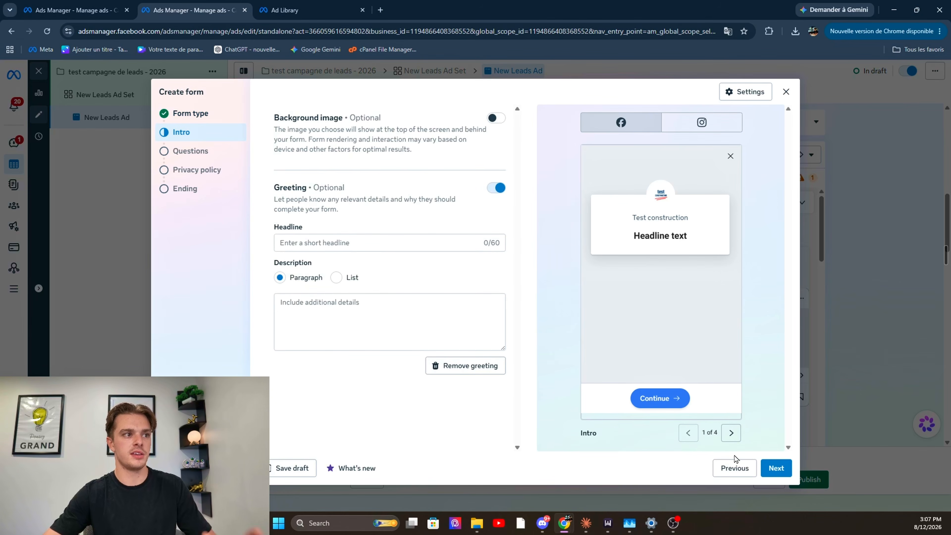
Look over the Intro's greeting headline and description fields, leave them blank and continue to Questions
click(386, 242)
click(424, 297)
click(420, 244)
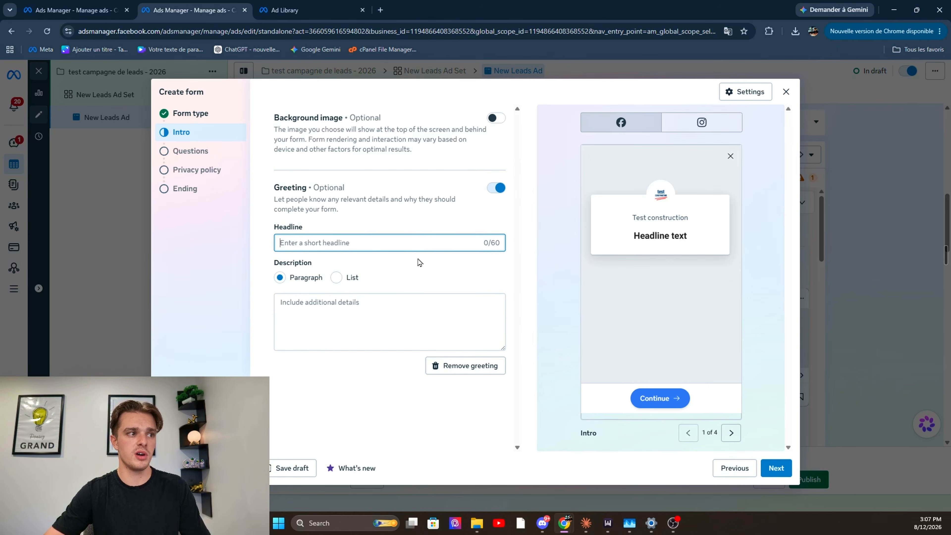
click(408, 297)
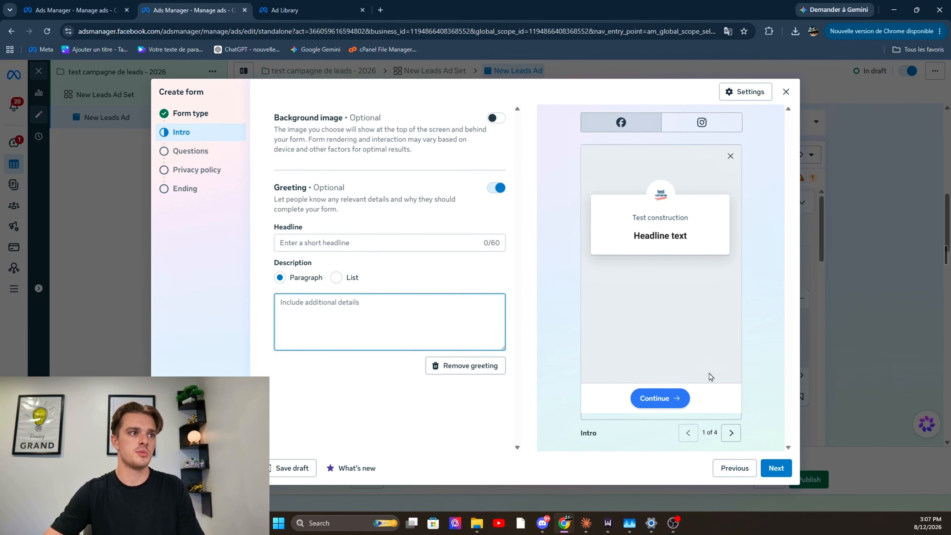
click(775, 468)
Examine the question types that can be added and the contact information the form collects
click(332, 225)
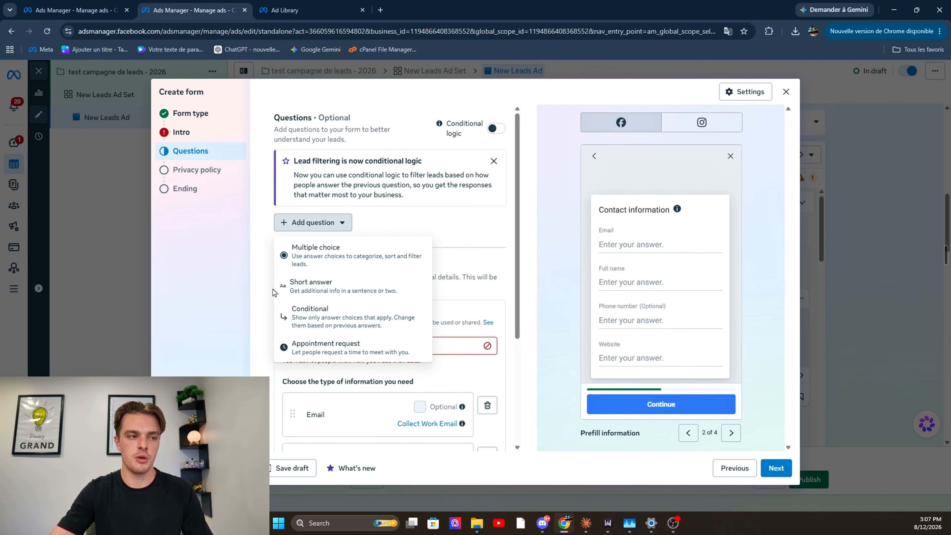
click(261, 297)
scroll(314, 267, down, 2)
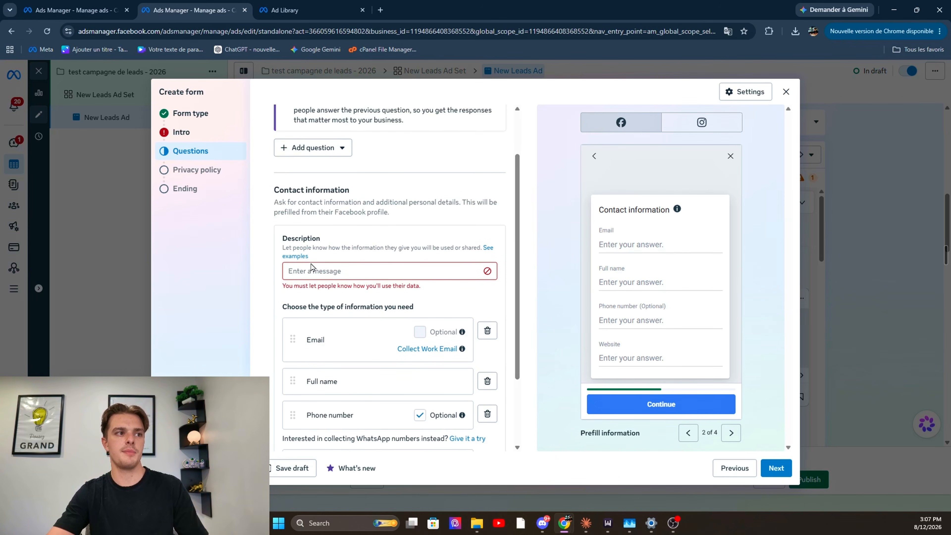
scroll(314, 268, up, 2)
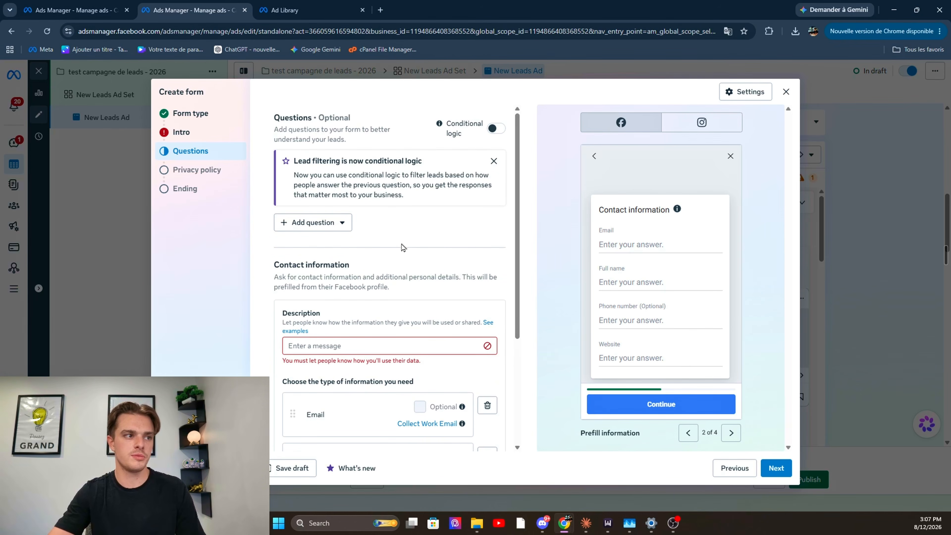
scroll(401, 247, down, 3)
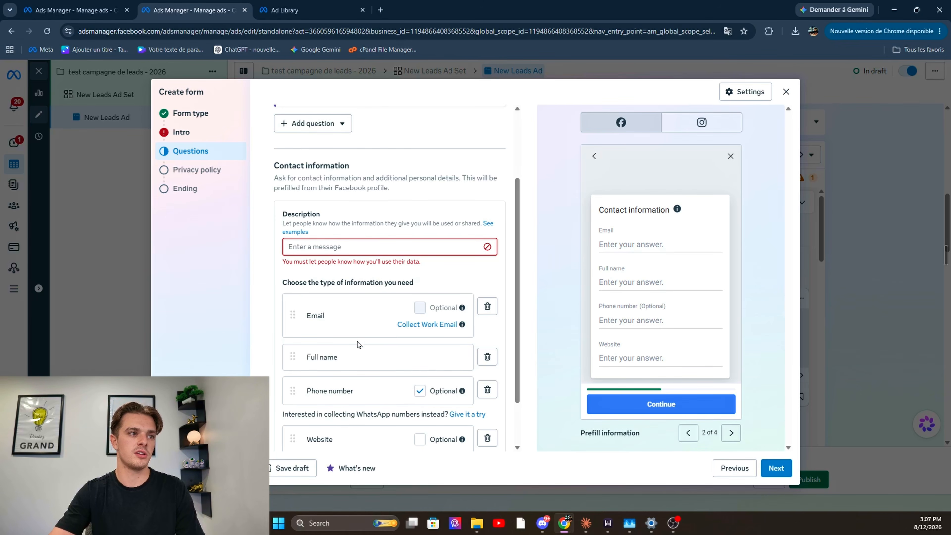
Move Full name above Email in the contact information and make Phone number required
scroll(424, 270, down, 2)
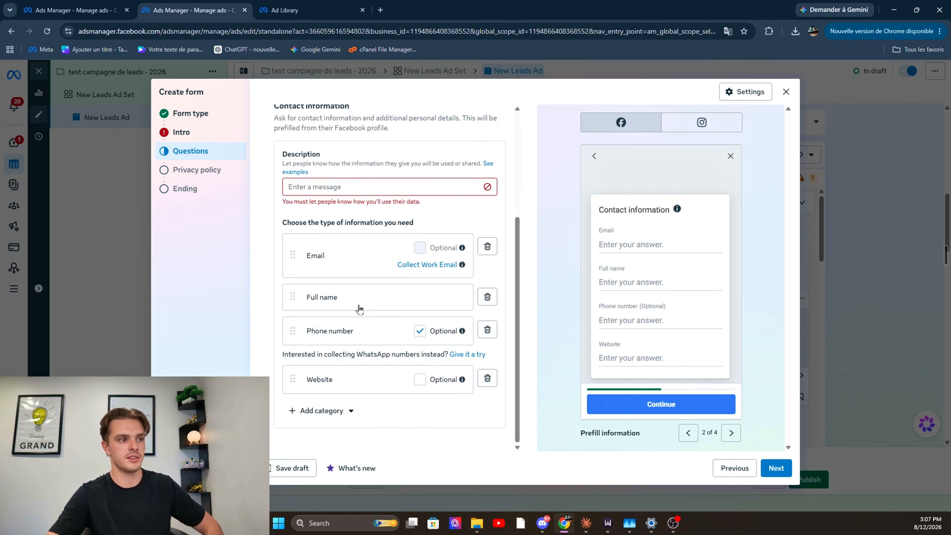
drag(308, 296, 296, 247)
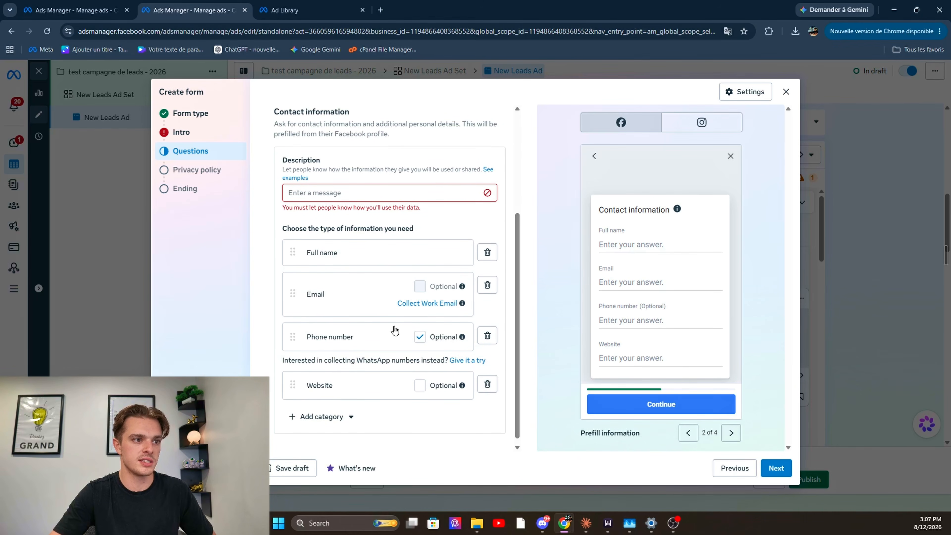
click(419, 336)
Add a Street address field to the form's contact information and continue to Privacy policy
click(321, 417)
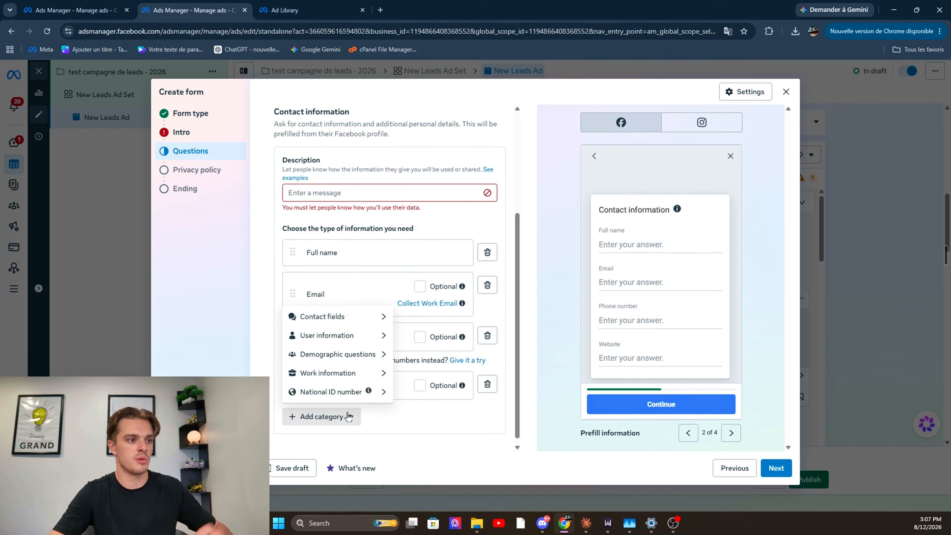
mouse_move(338, 330)
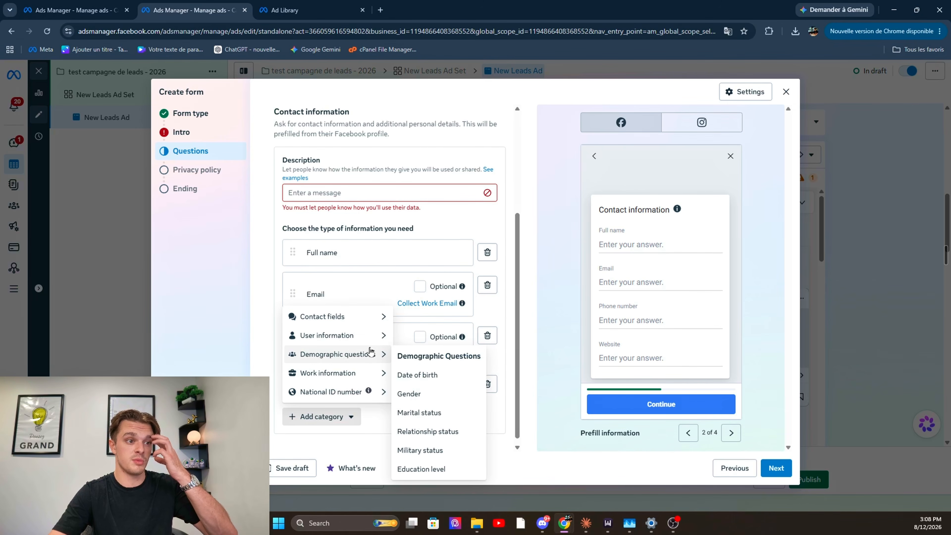
click(420, 381)
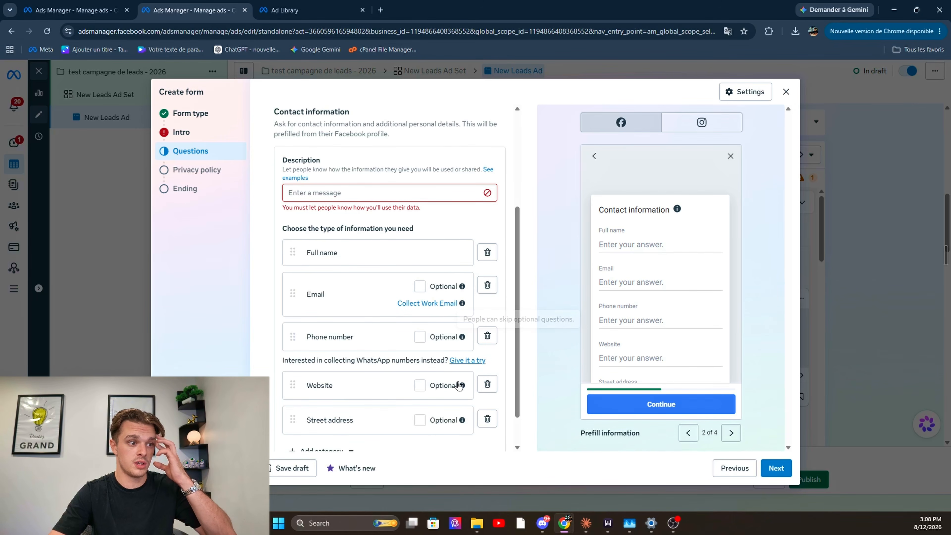
click(775, 468)
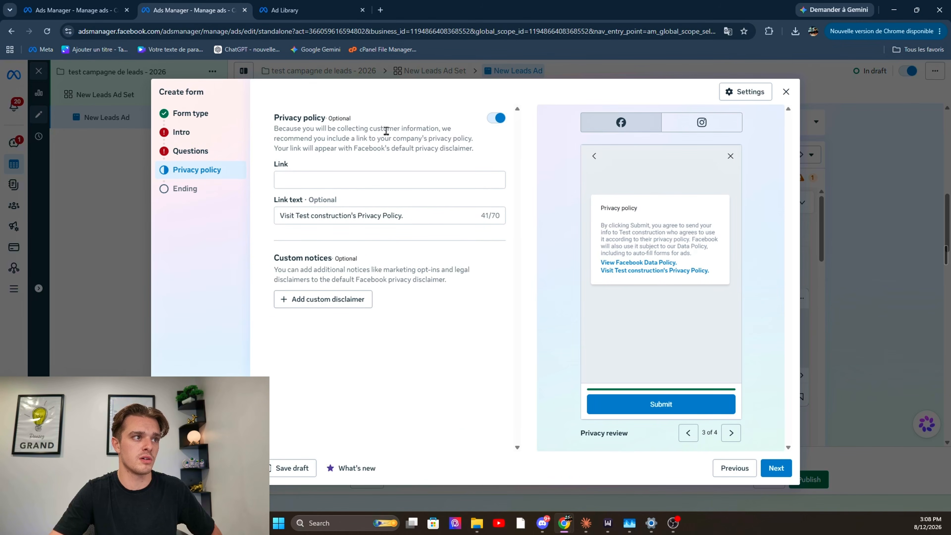
Turn off the optional Privacy policy link and continue to the form's Ending section
click(493, 119)
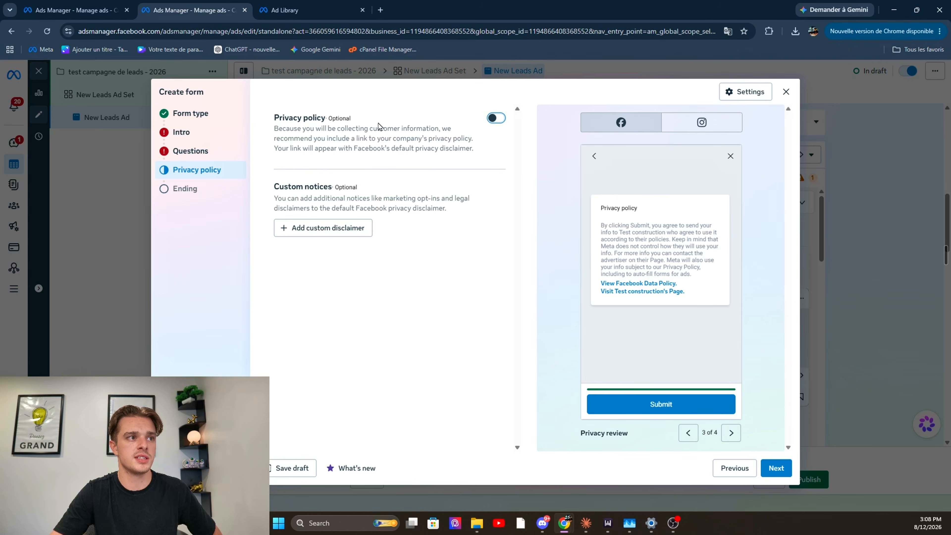
drag(352, 118, 272, 118)
click(283, 117)
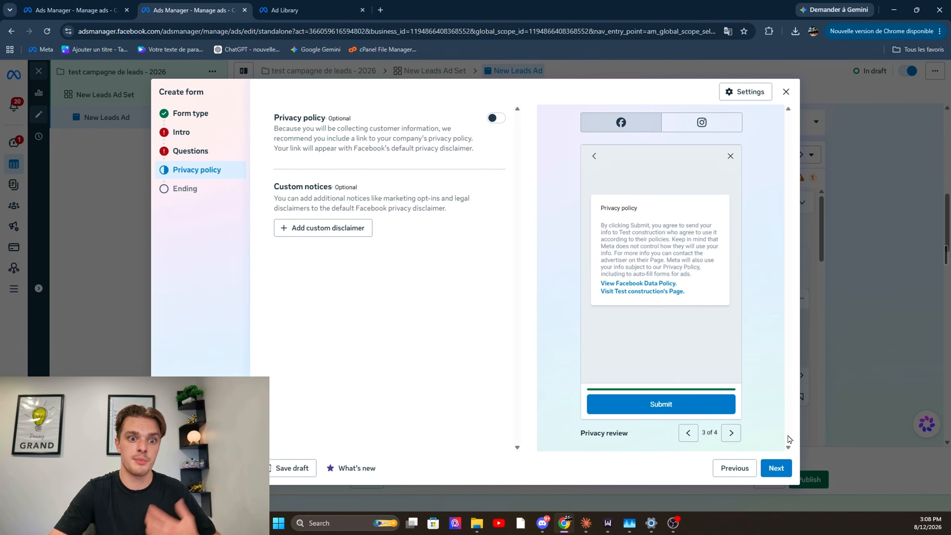
click(781, 472)
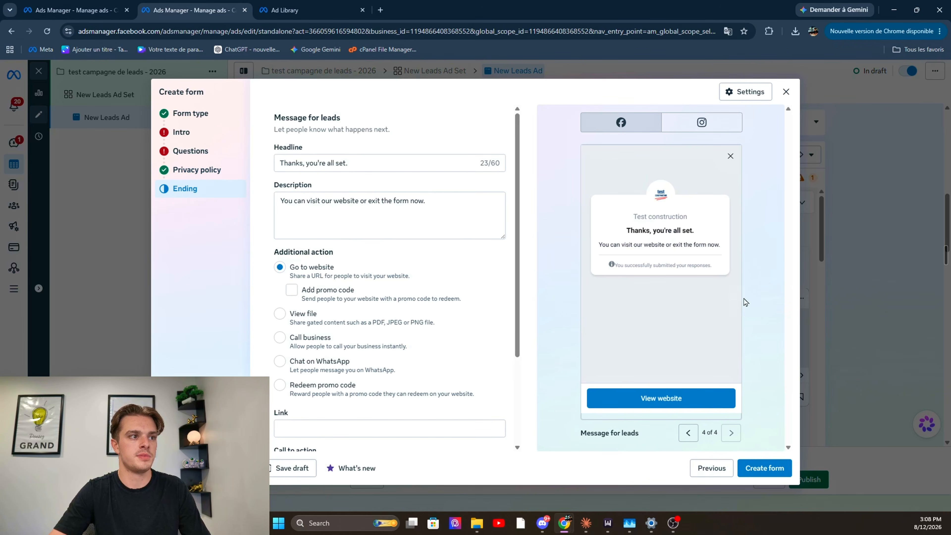
In the form settings, set the language to Français (France) and sharing to Open
scroll(332, 337, down, 3)
scroll(344, 332, up, 3)
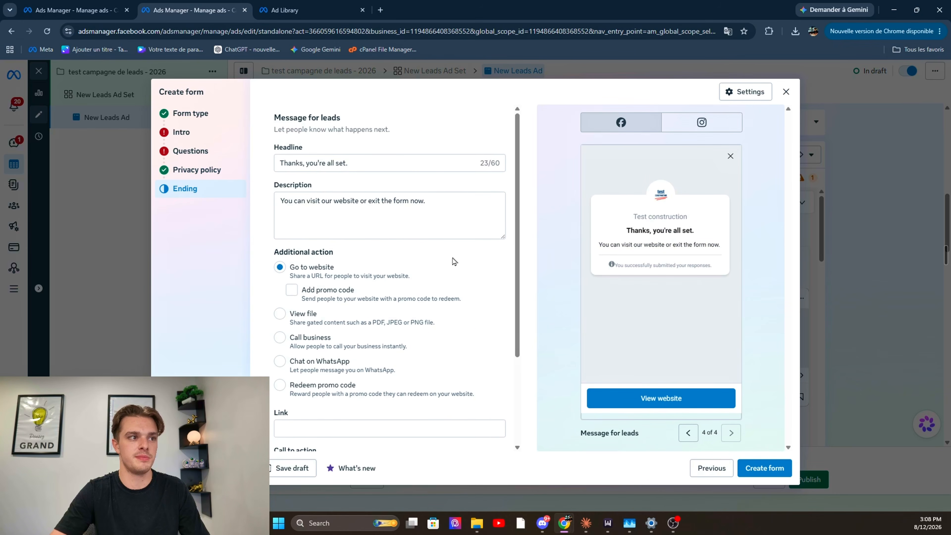
click(745, 92)
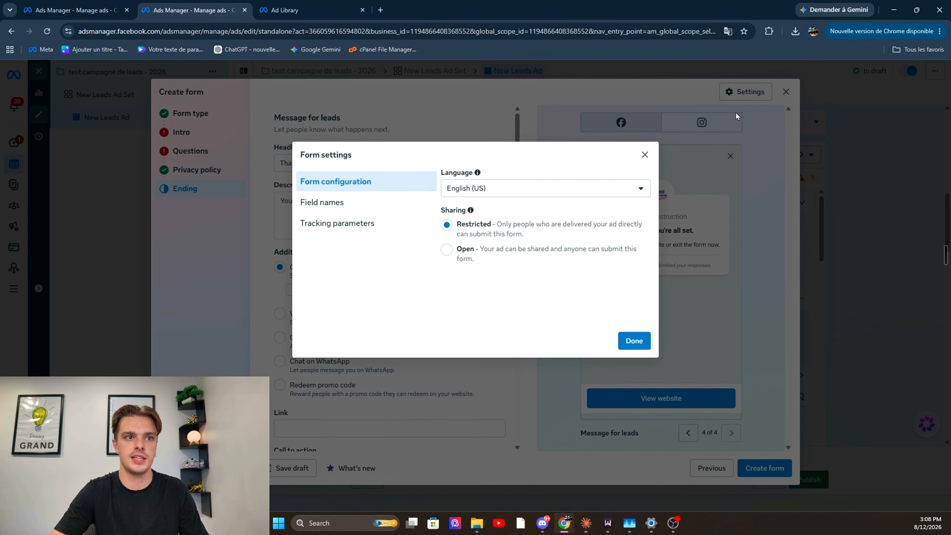
click(522, 192)
click(487, 378)
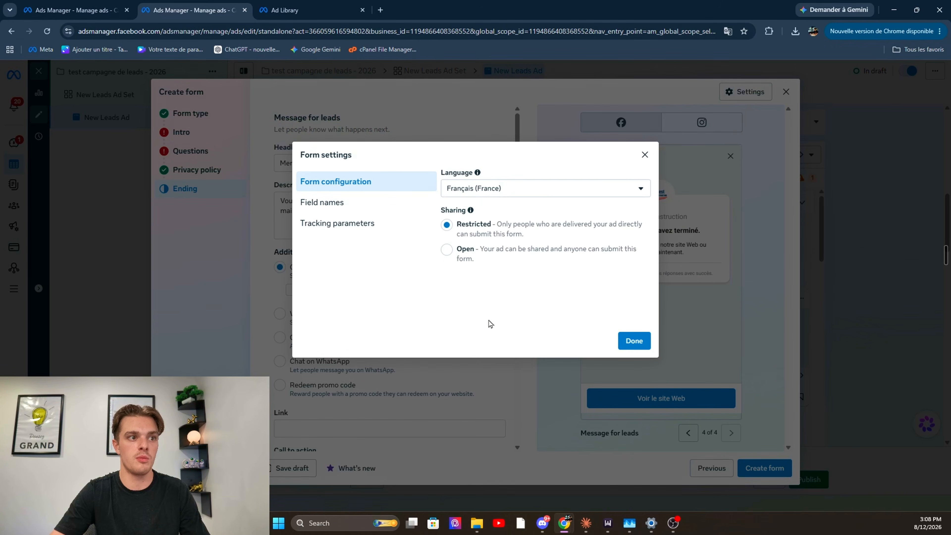
drag(442, 213, 464, 213)
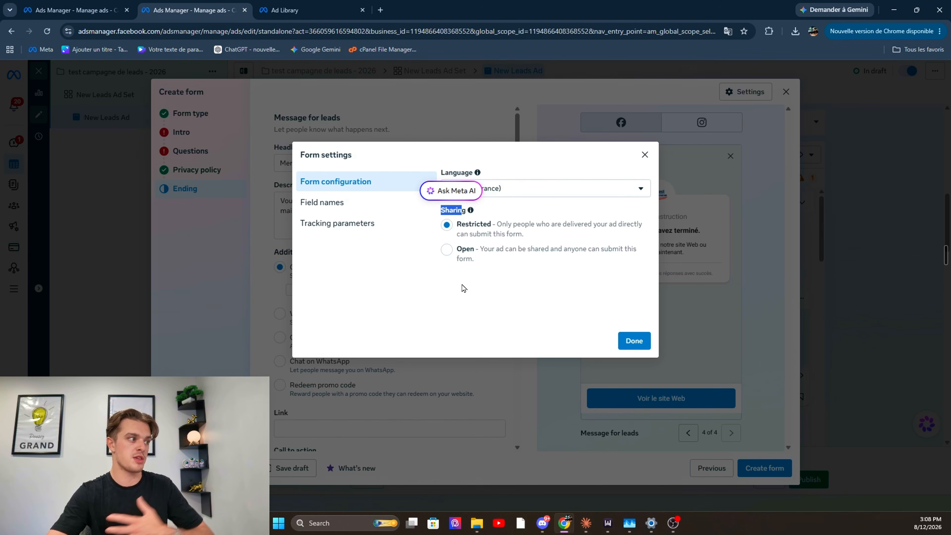
click(448, 249)
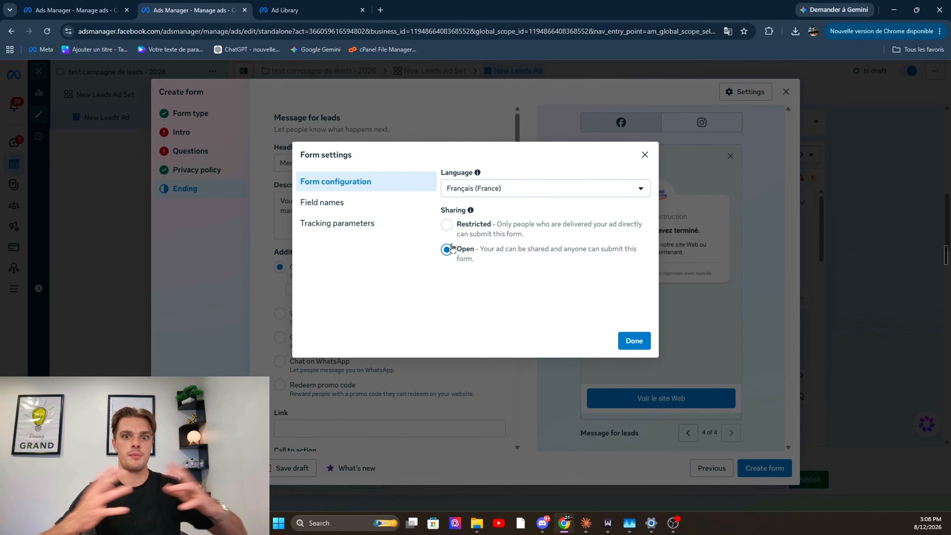
click(630, 341)
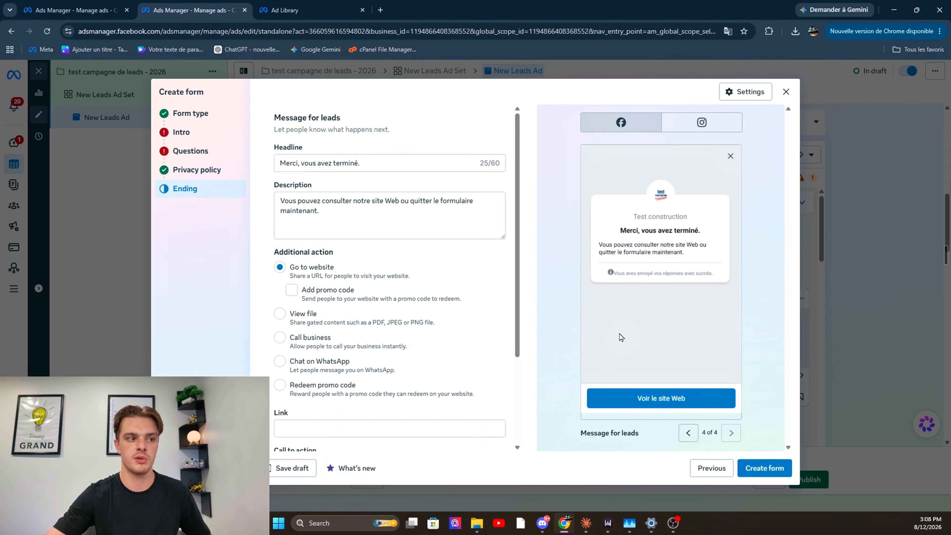
Review the Ending's additional action options and try out Start conversations on Messenger, leaving it disabled
scroll(448, 264, down, 3)
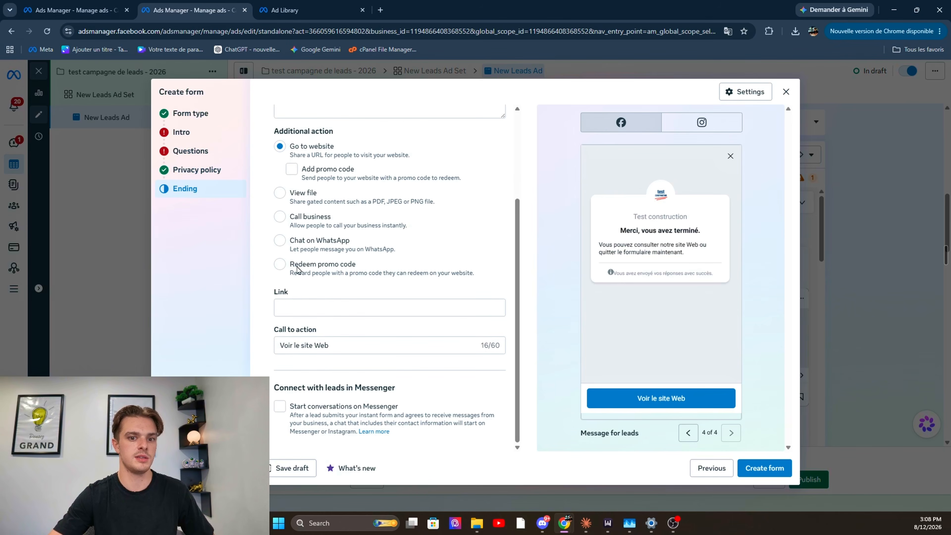
scroll(430, 201, up, 3)
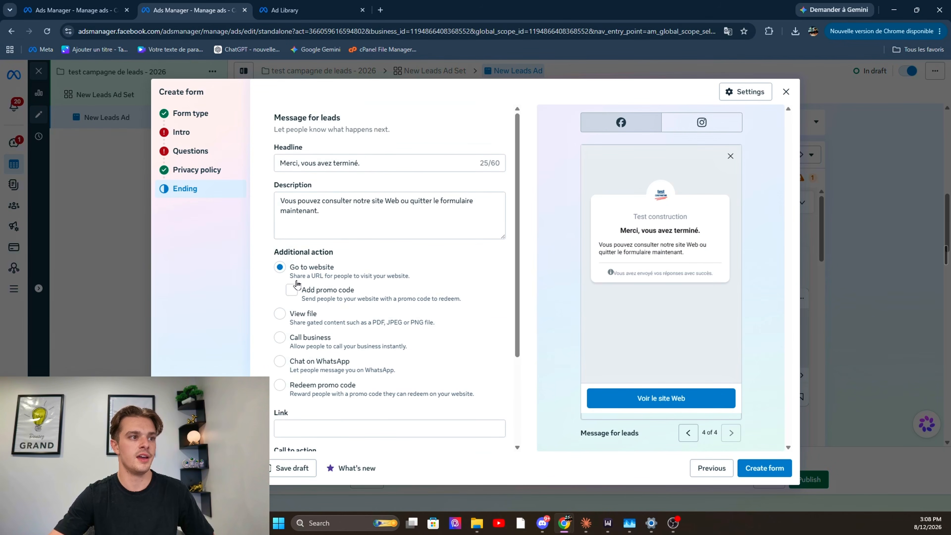
scroll(295, 284, down, 1)
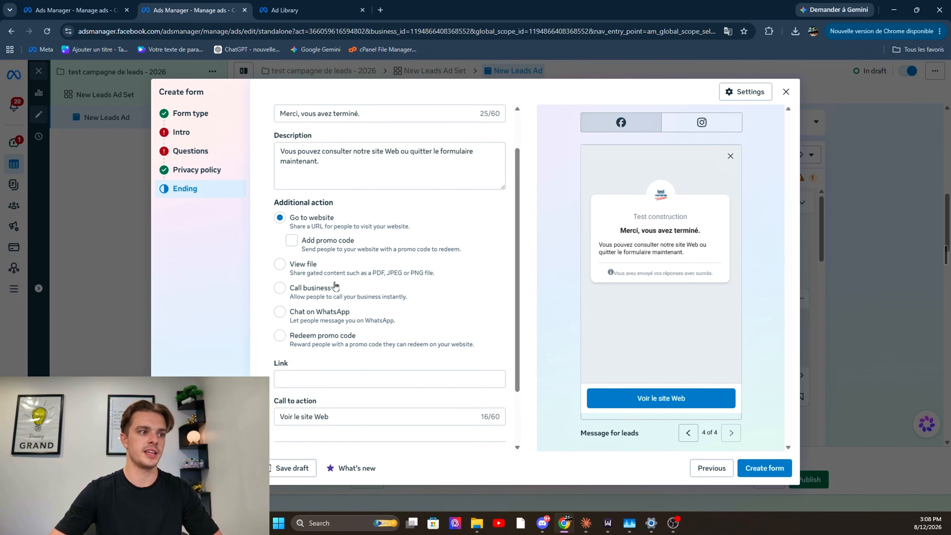
scroll(337, 285, down, 2)
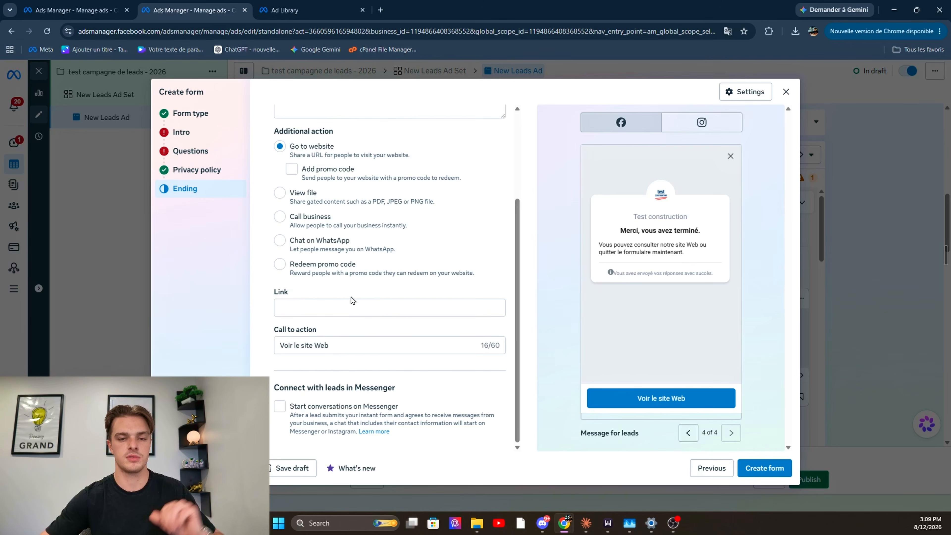
click(279, 406)
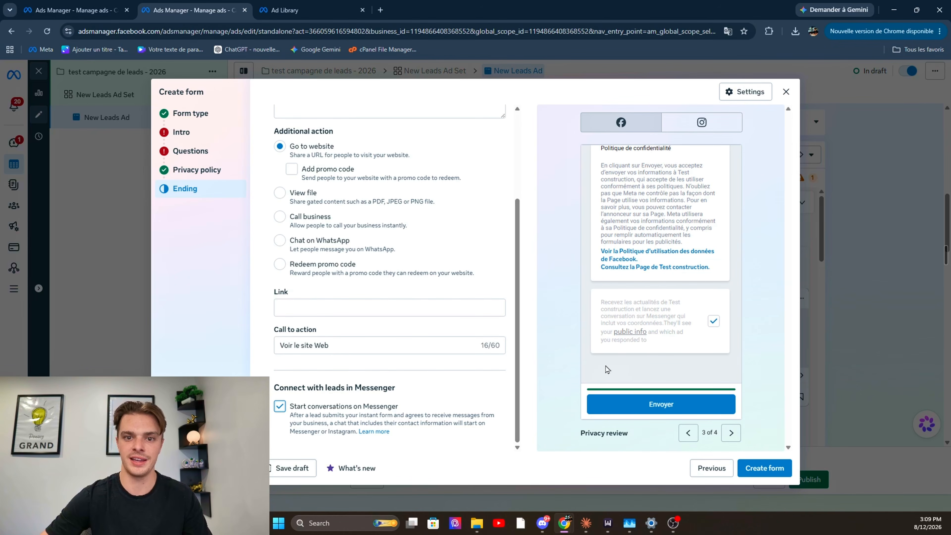
click(279, 411)
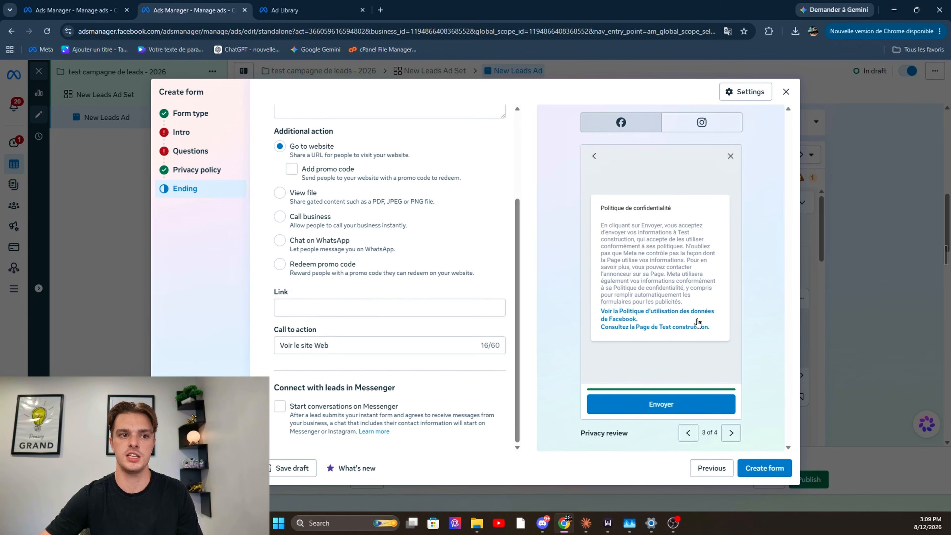
Leave the form builder without creating the new form
click(786, 91)
click(579, 240)
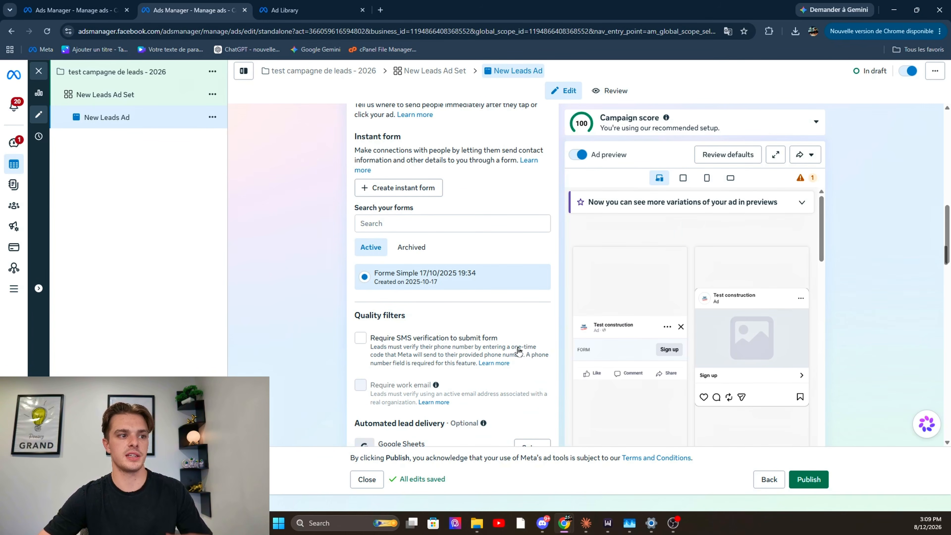
Review the ad's Quality filters, Automated lead delivery options and Instant form lead nurturing channels
scroll(388, 300, down, 1)
scroll(379, 288, down, 3)
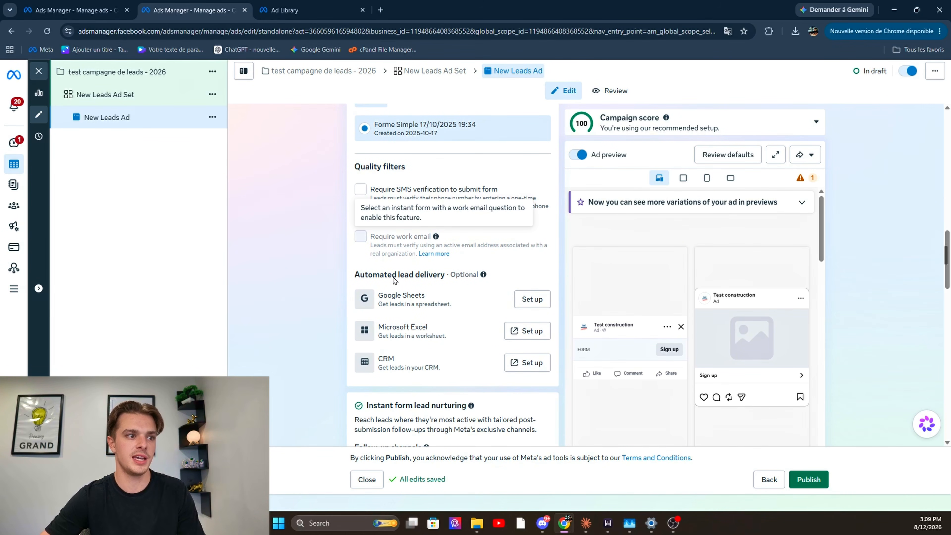
scroll(341, 256, down, 1)
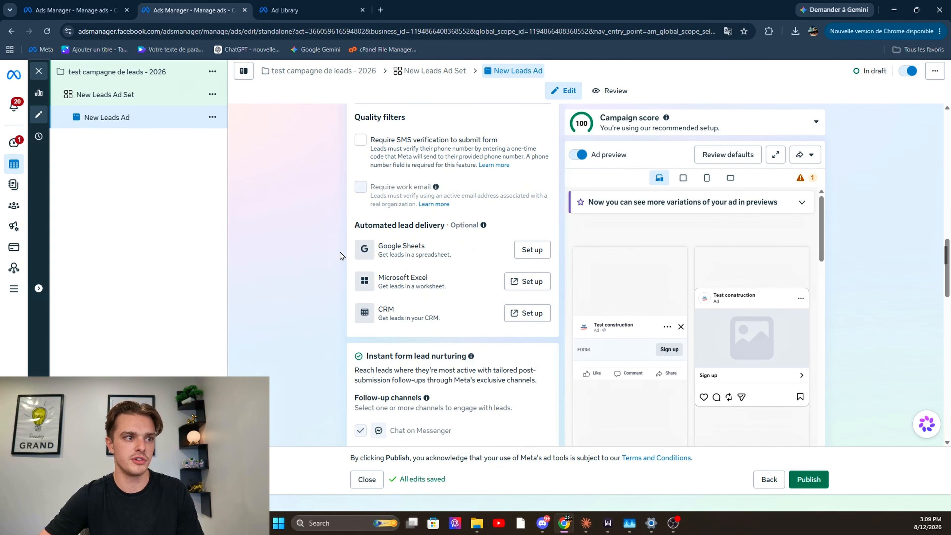
drag(378, 246, 453, 274)
click(382, 274)
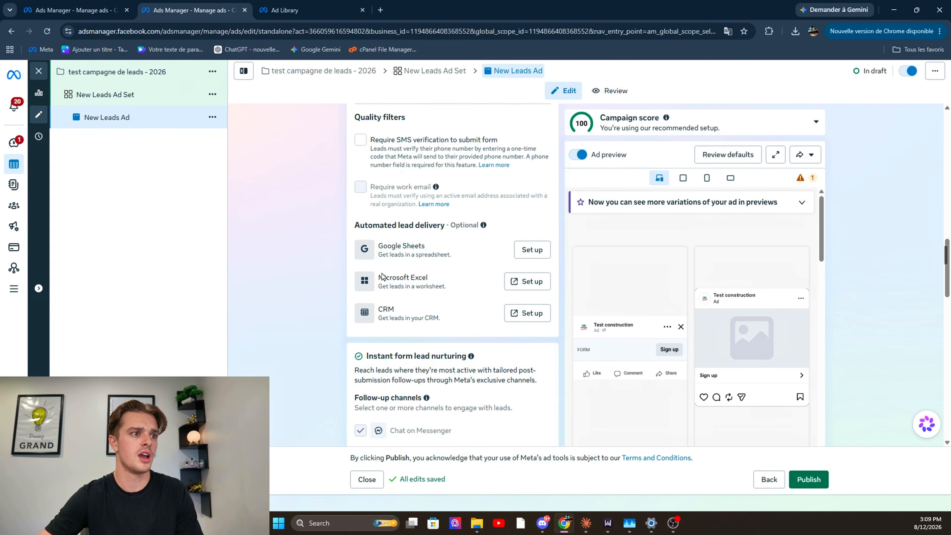
scroll(431, 288, down, 5)
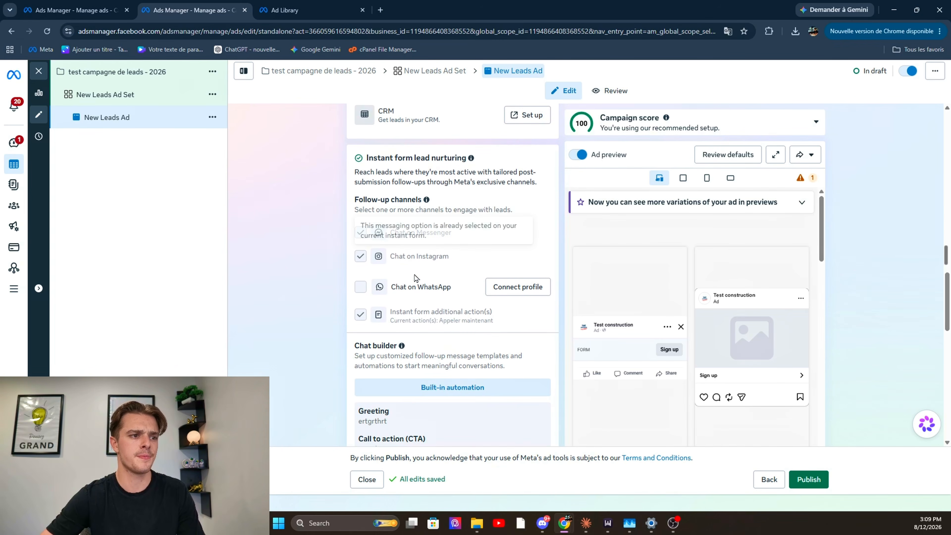
Examine the Chat builder's greeting, call to action and frequently asked questions, then close its editor without changes
scroll(415, 278, down, 1)
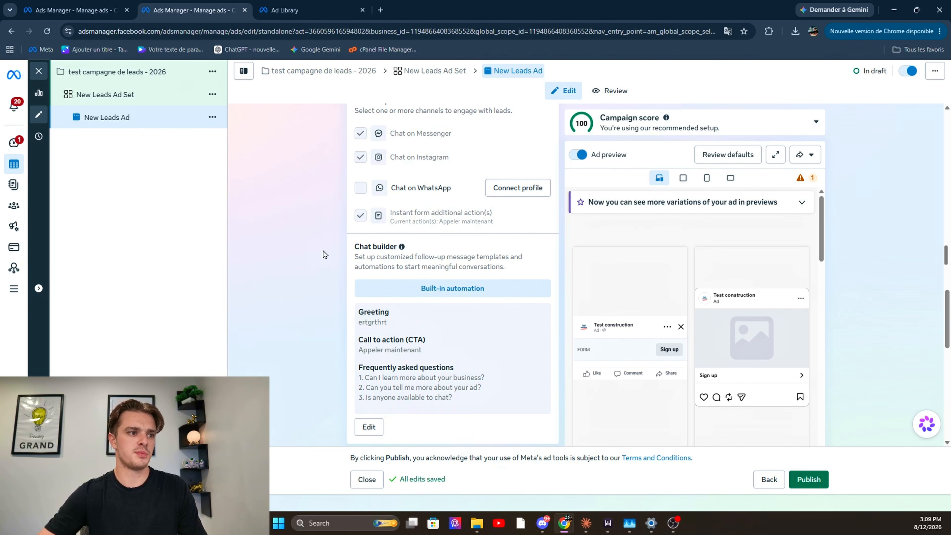
scroll(403, 363, down, 1)
drag(365, 278, 404, 283)
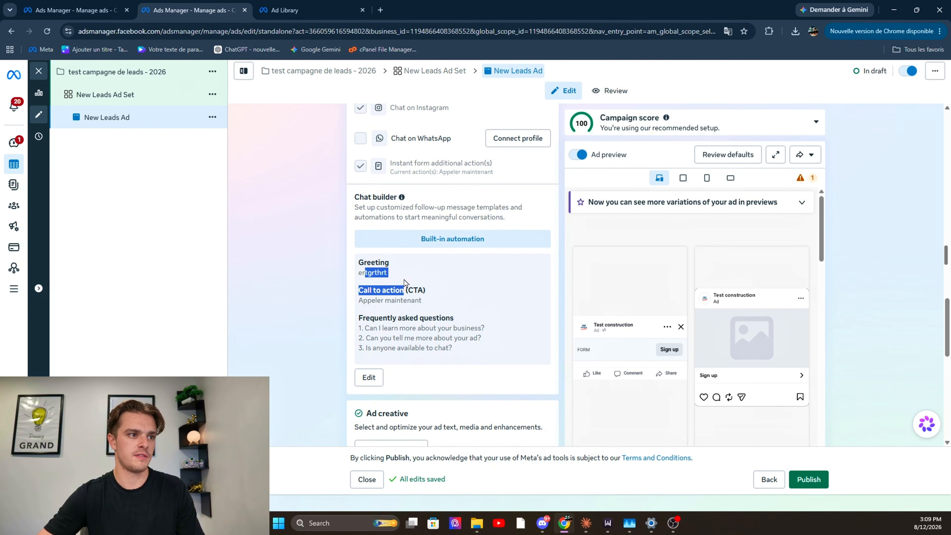
click(463, 338)
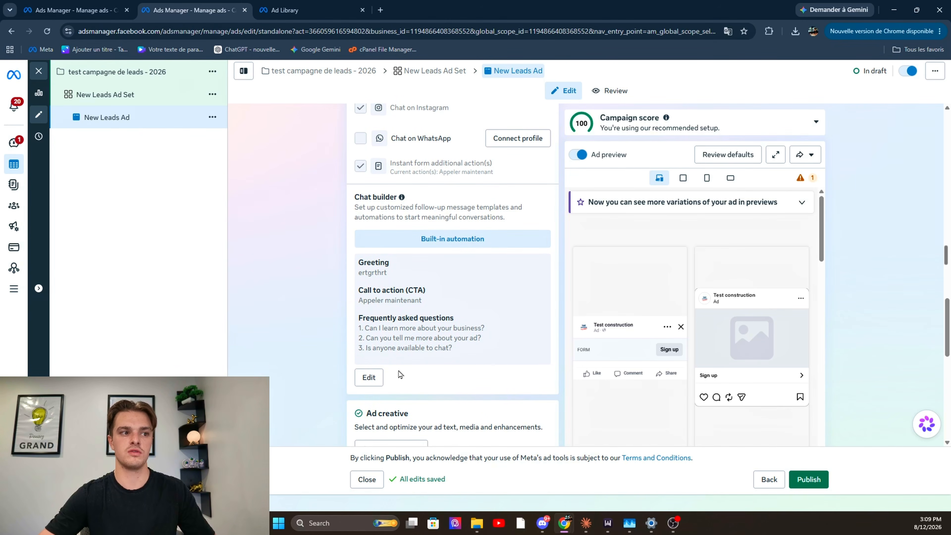
click(373, 377)
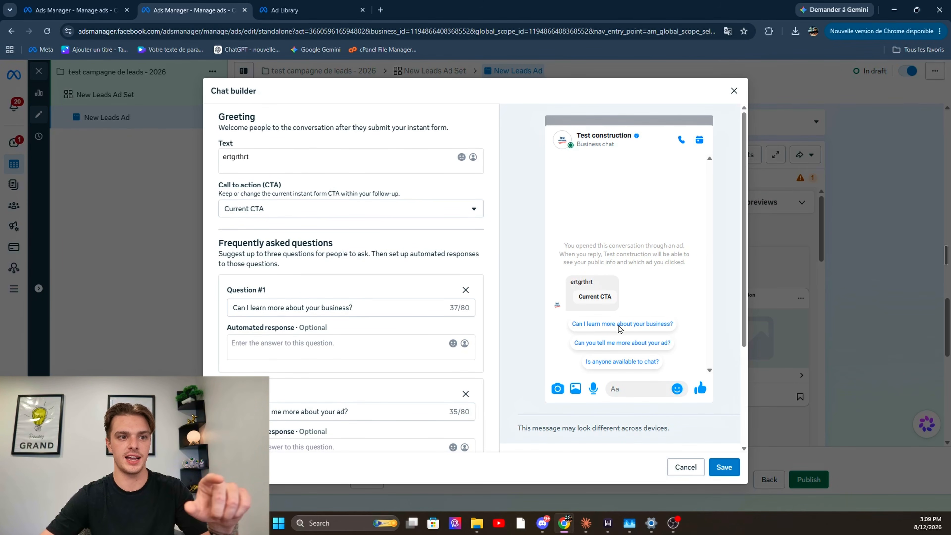
click(734, 91)
scroll(493, 338, down, 5)
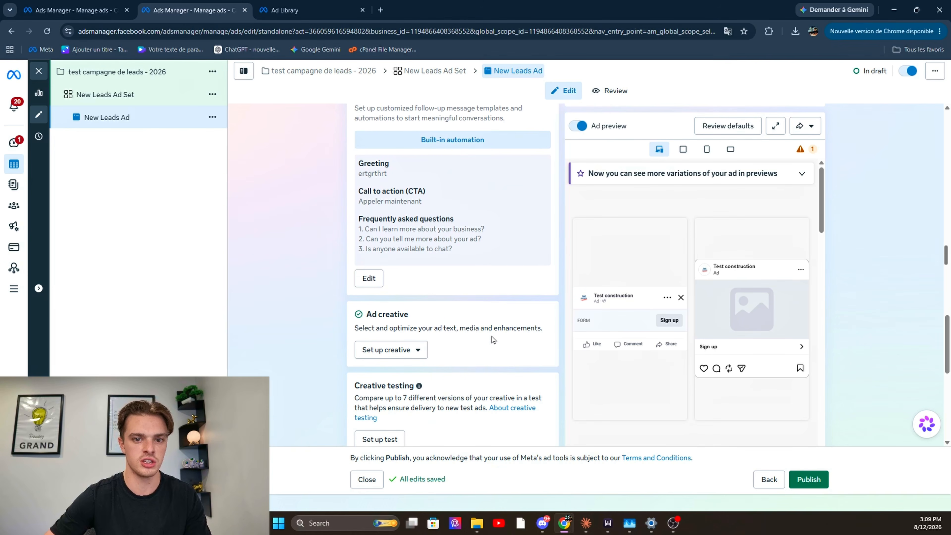
click(409, 251)
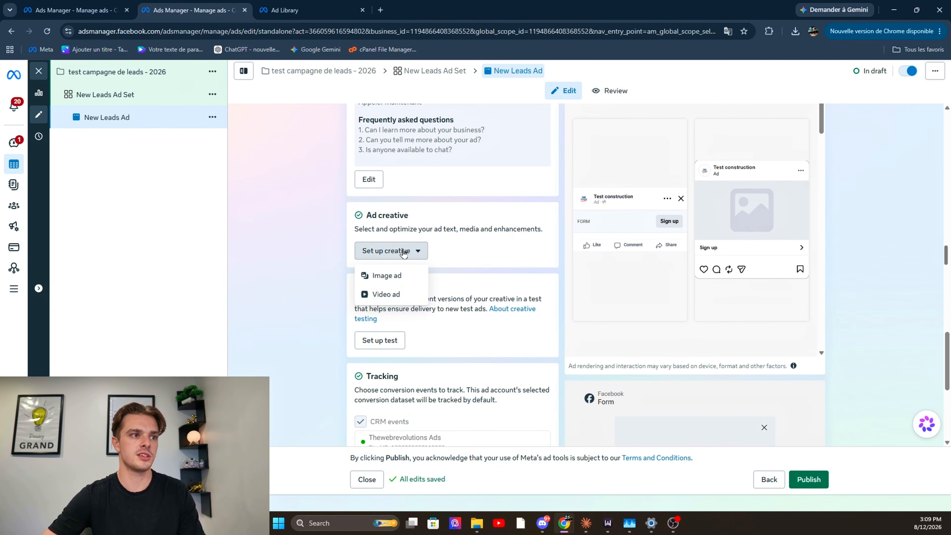
click(422, 280)
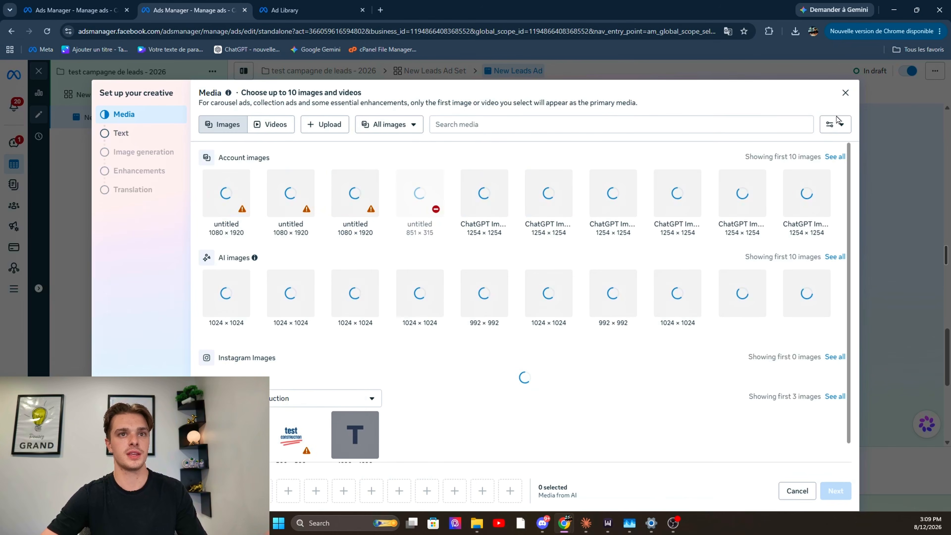
click(846, 93)
drag(400, 229, 401, 247)
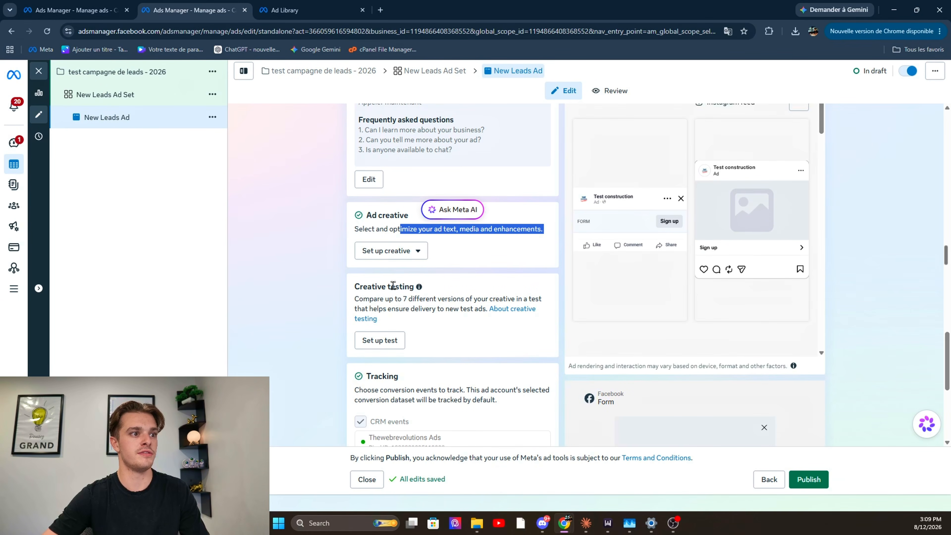
Start a video ad creative using the third account video (1024 × 1280) and continue to its text settings
click(401, 250)
click(396, 294)
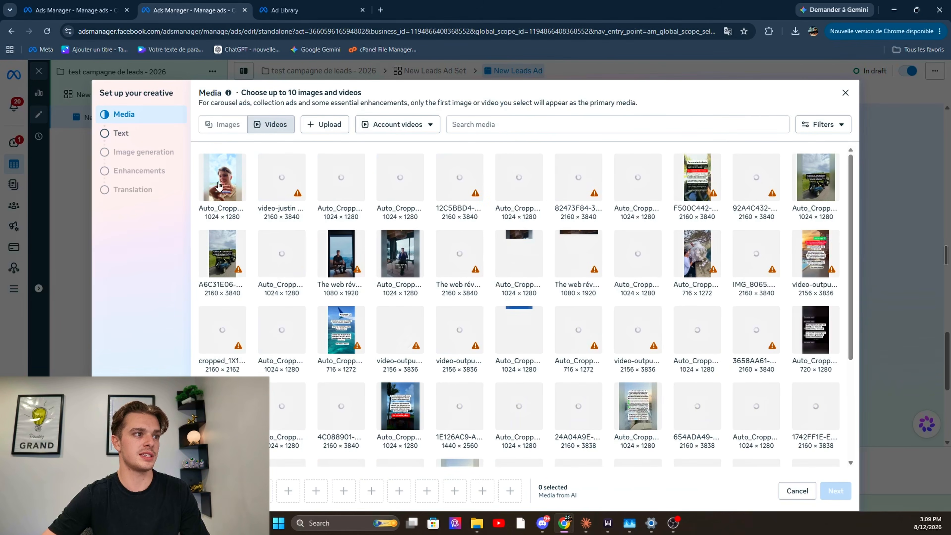
click(334, 195)
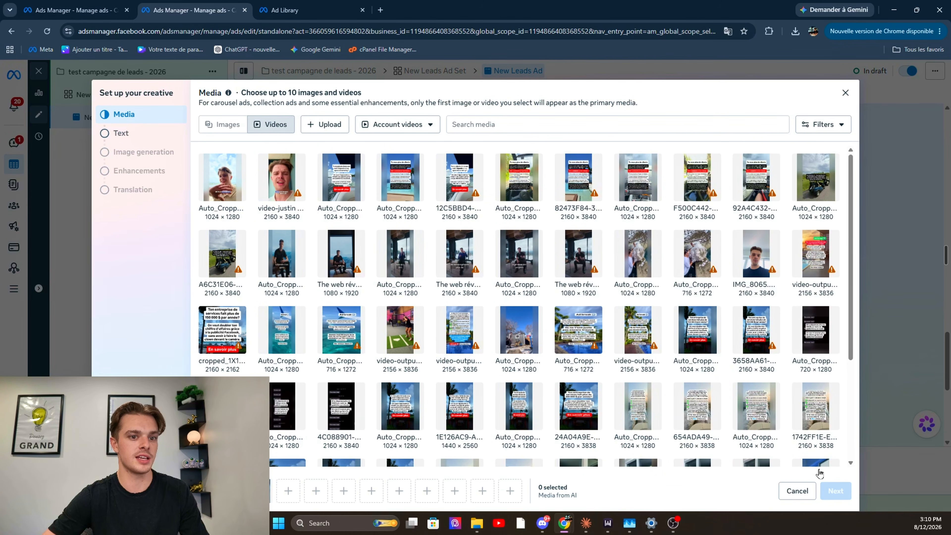
click(836, 491)
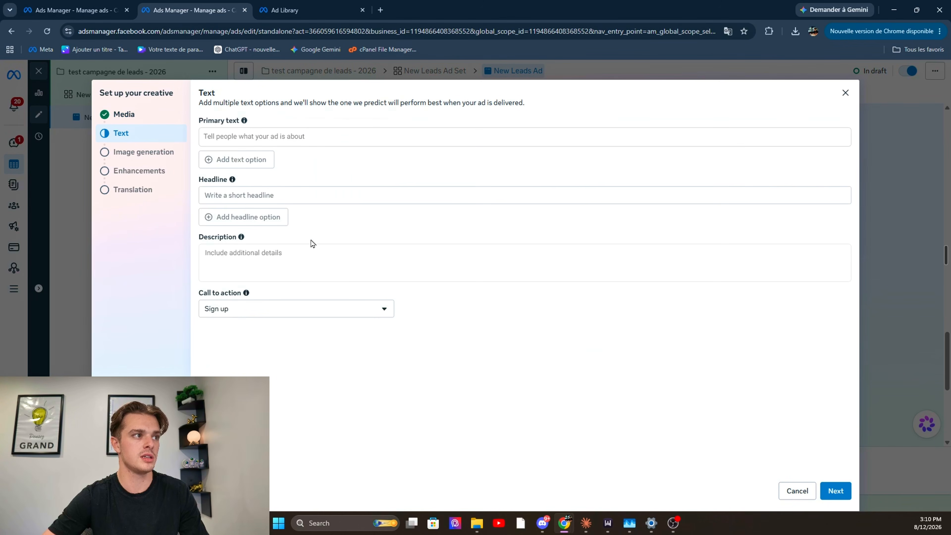
Examine the creative's primary text, headline and description fields, leaving them empty
click(288, 137)
click(306, 196)
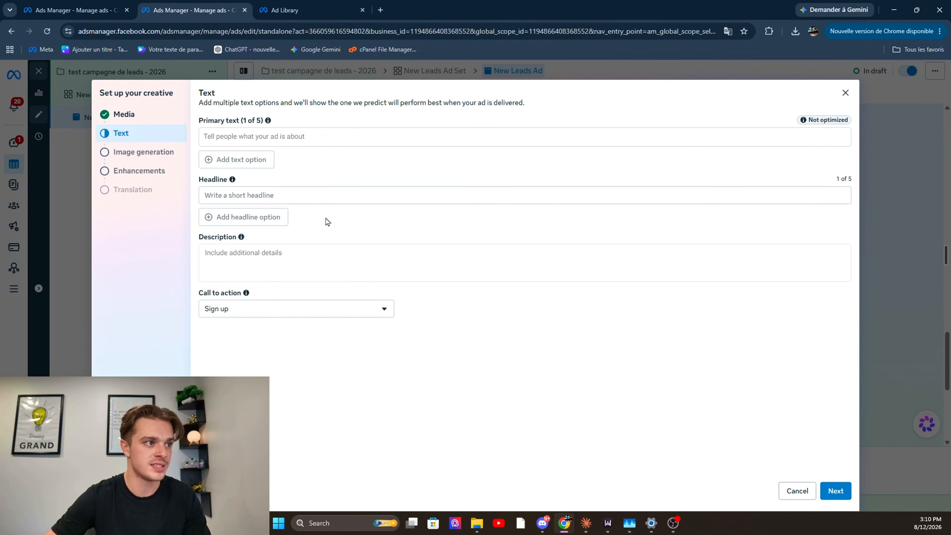
click(313, 251)
click(336, 137)
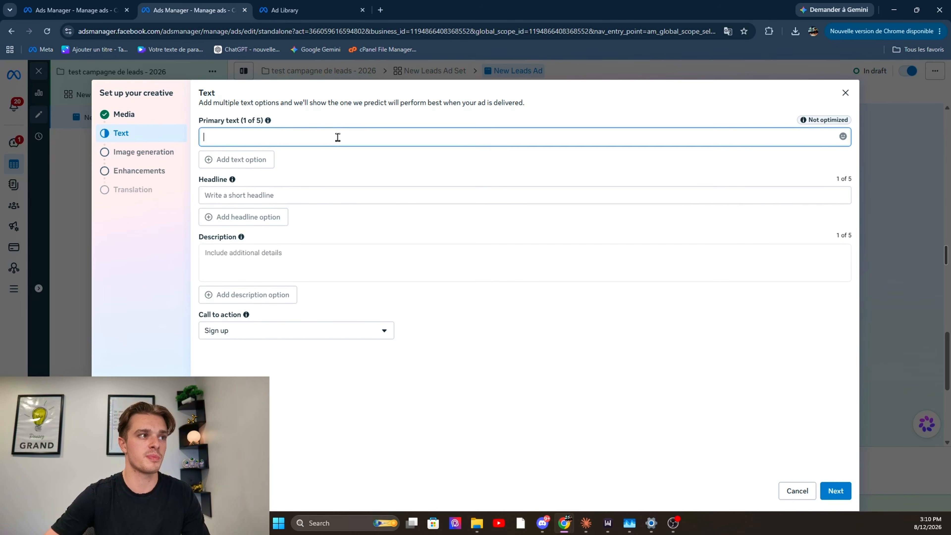
click(352, 266)
click(378, 145)
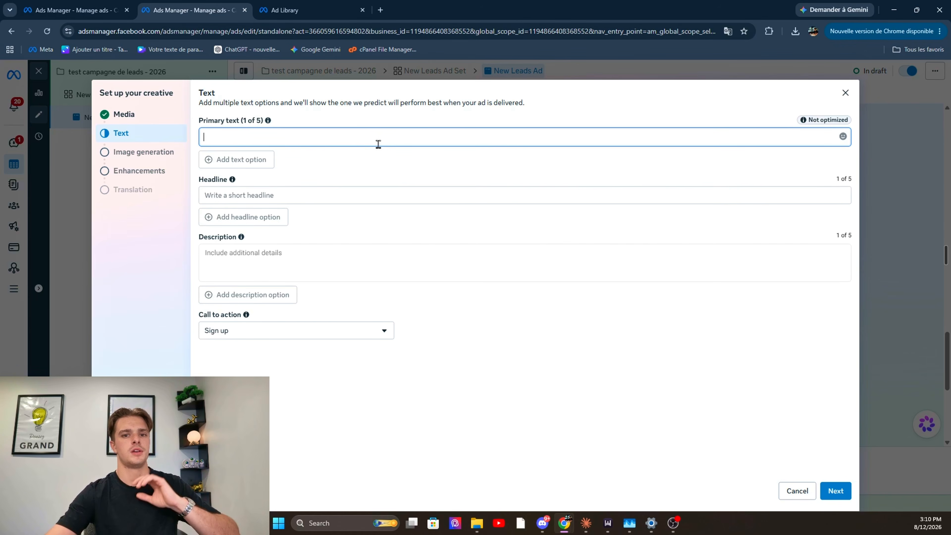
click(390, 181)
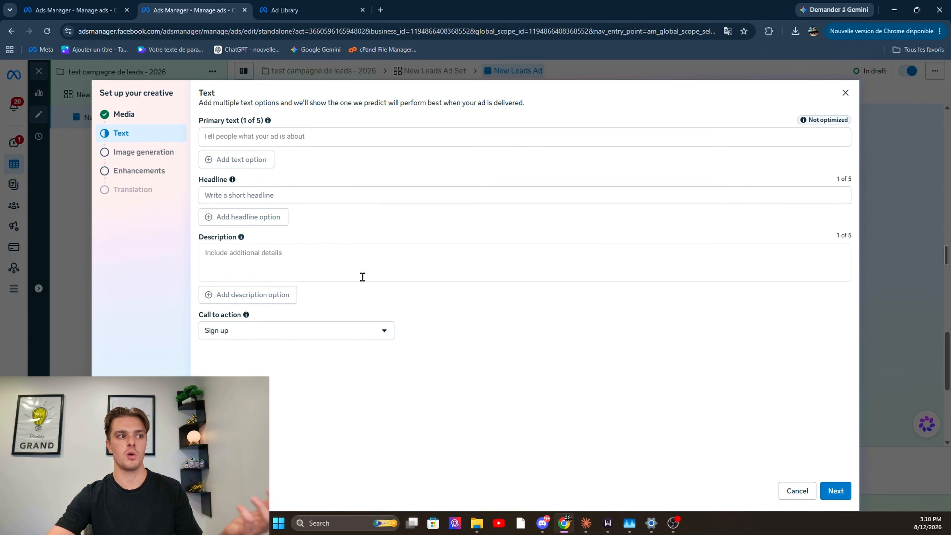
Review the creative's call to action choices, keeping Sign up
click(355, 334)
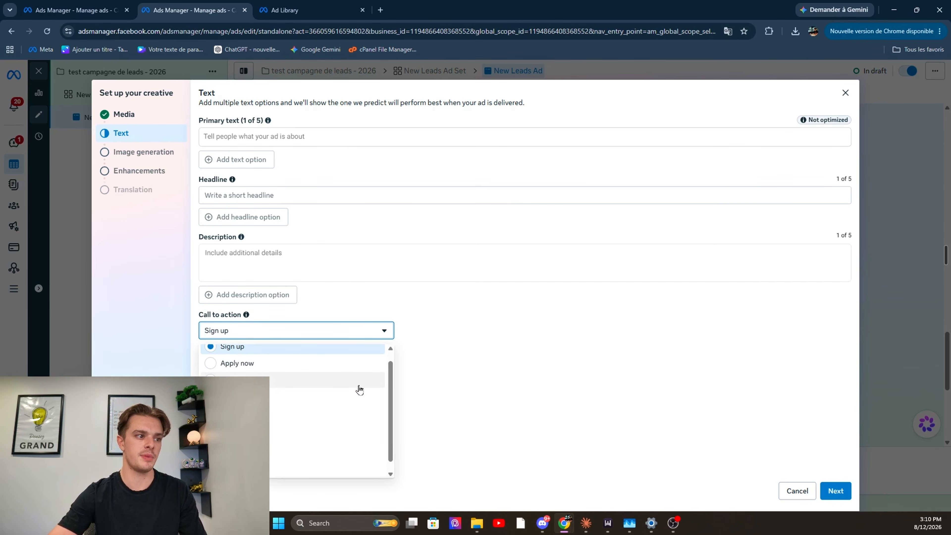
scroll(365, 408, down, 1)
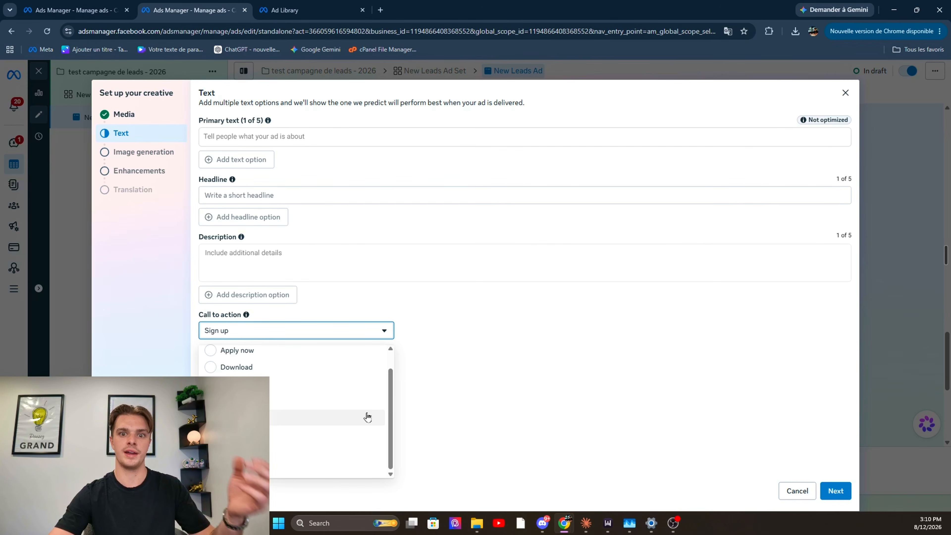
click(577, 433)
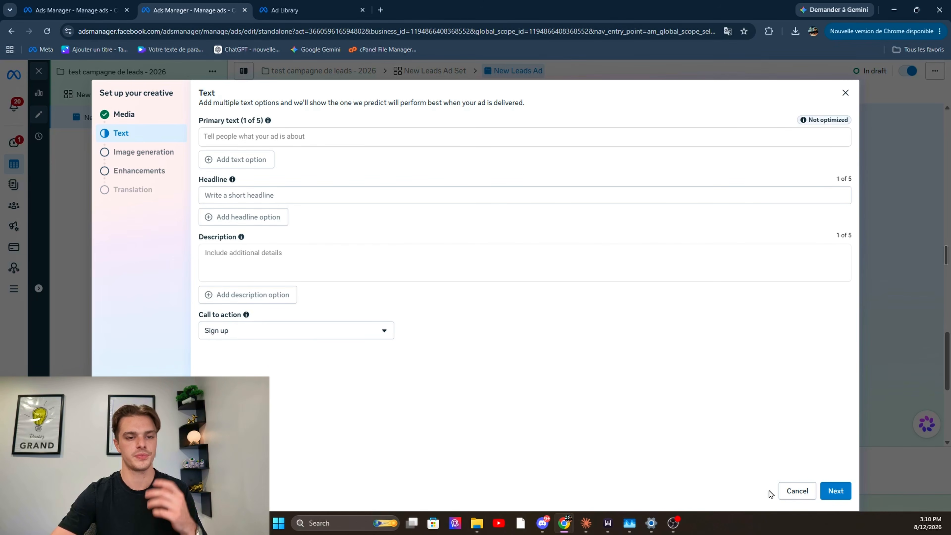
Skip text entry and AI image generation, leave the listed Advantage+ creative enhancements off, and finish the creative setup
click(837, 491)
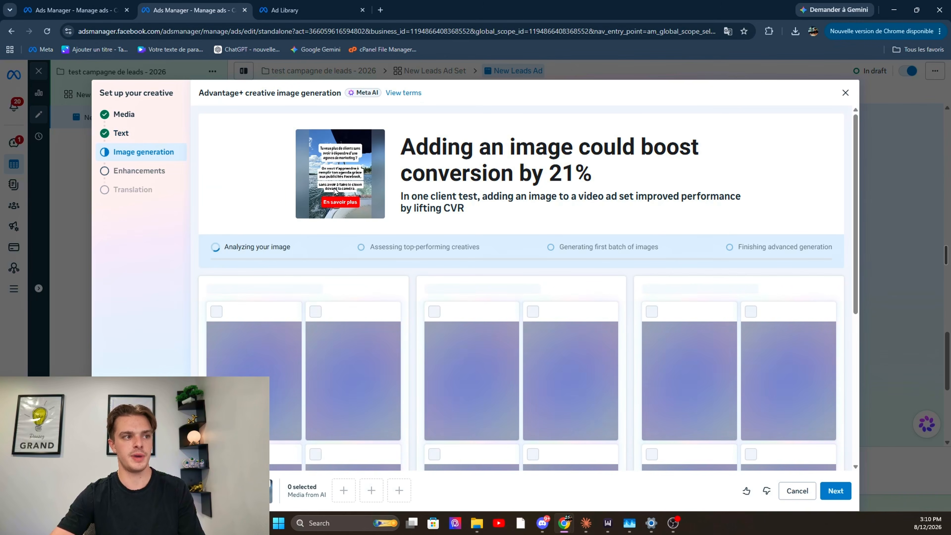
click(837, 491)
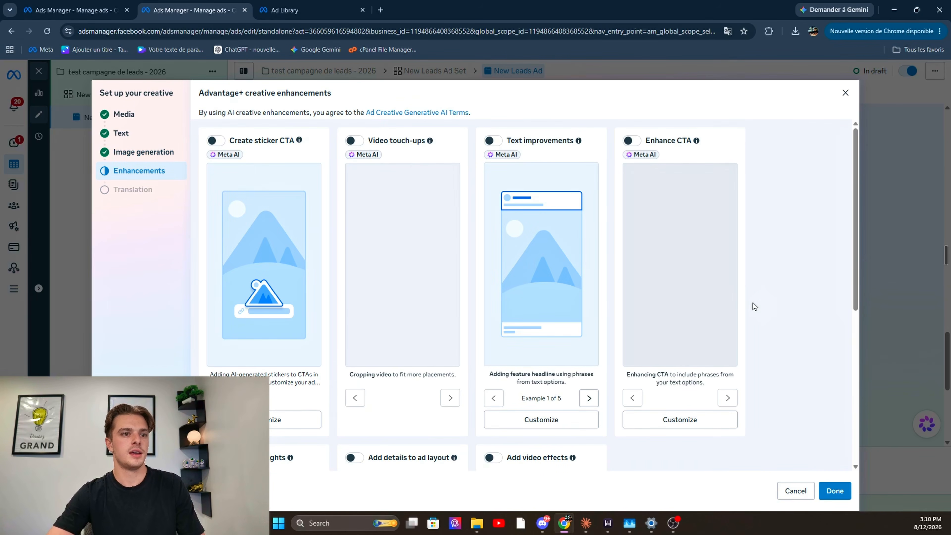
scroll(620, 308, down, 7)
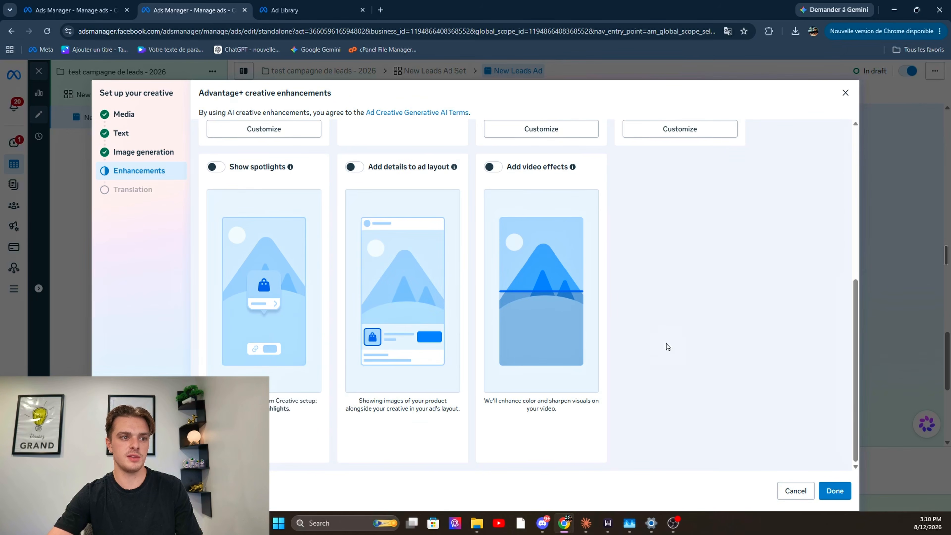
scroll(749, 274, up, 8)
scroll(781, 369, down, 5)
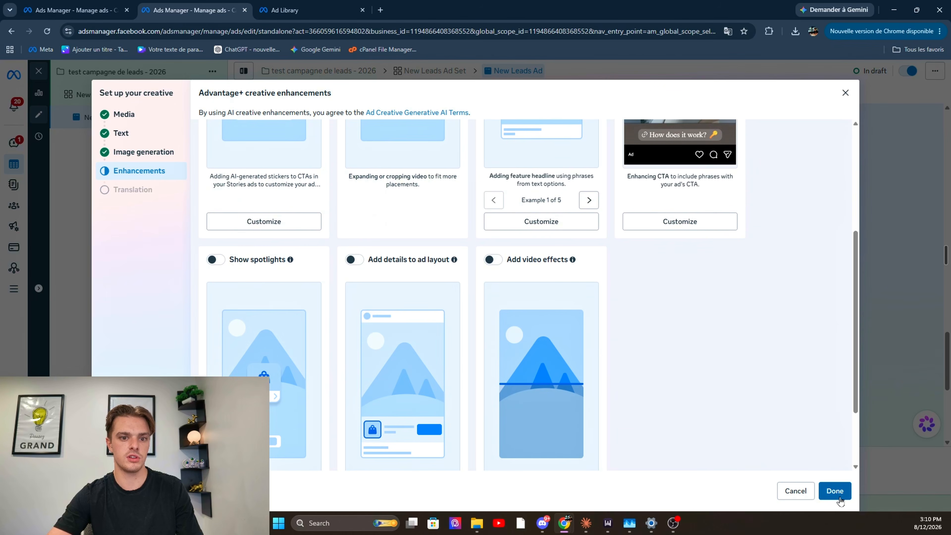
click(839, 499)
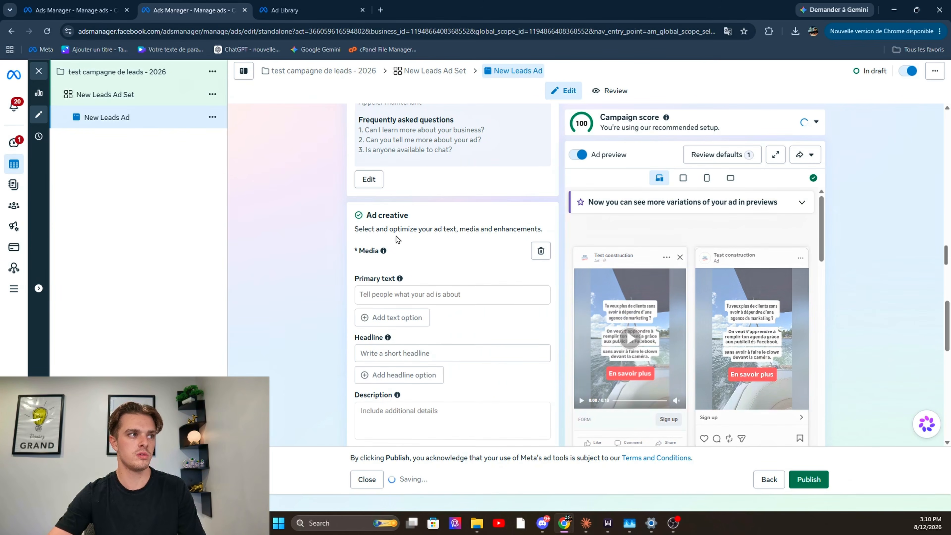
Review the ad creative summary, Creative testing section and Tracking options, including CRM events and Website events
scroll(458, 306, down, 1)
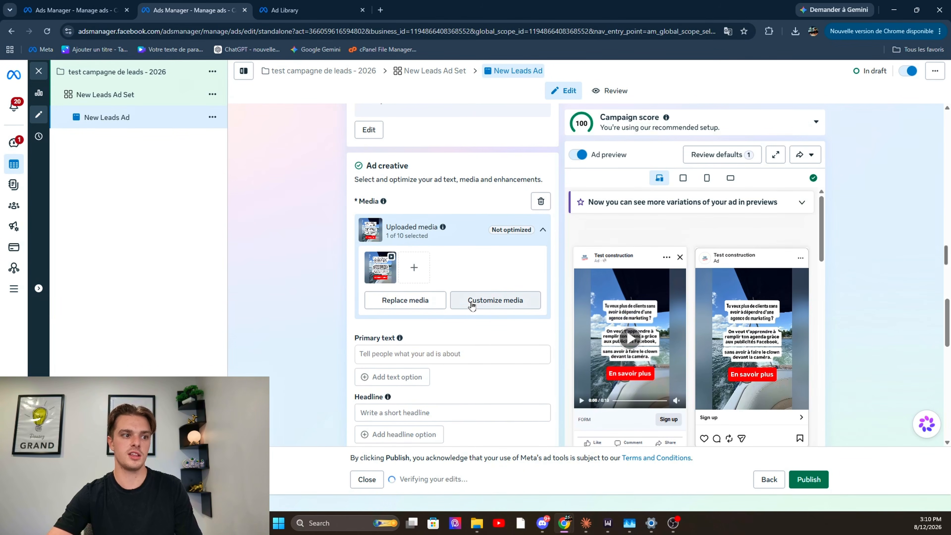
scroll(472, 306, down, 10)
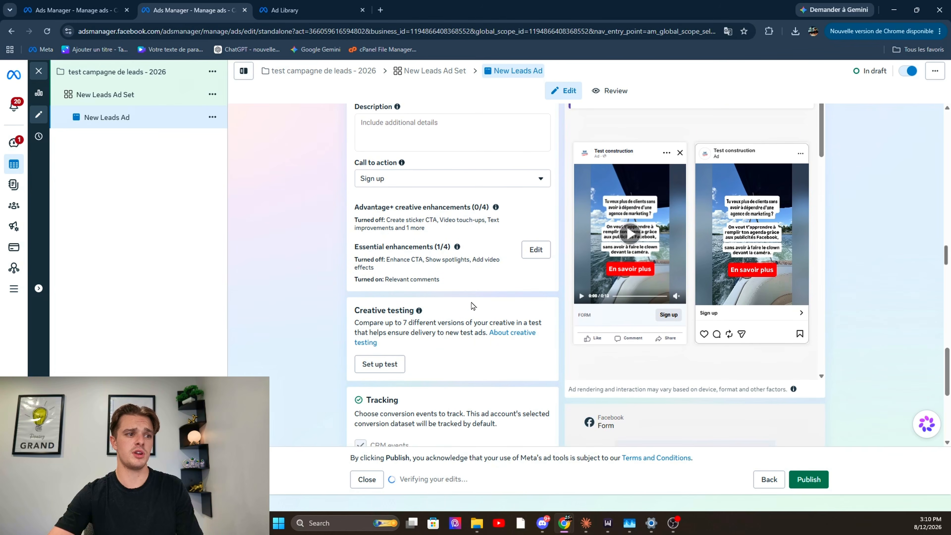
scroll(471, 306, down, 5)
drag(353, 206, 401, 207)
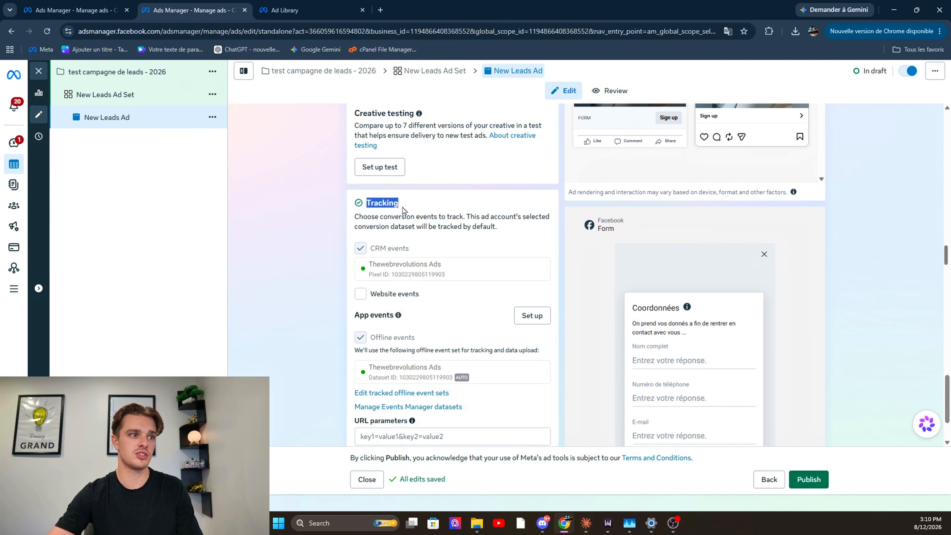
click(402, 207)
drag(423, 256, 368, 248)
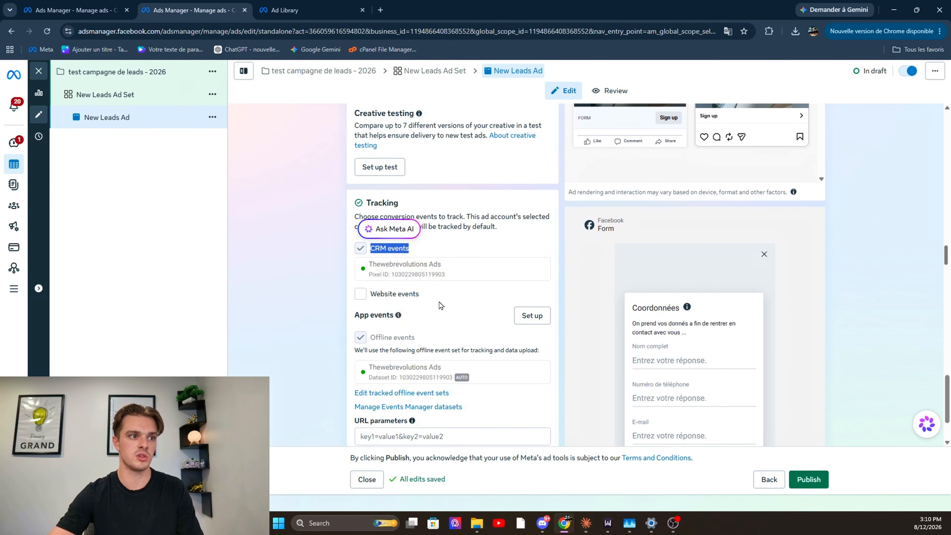
drag(421, 295, 328, 307)
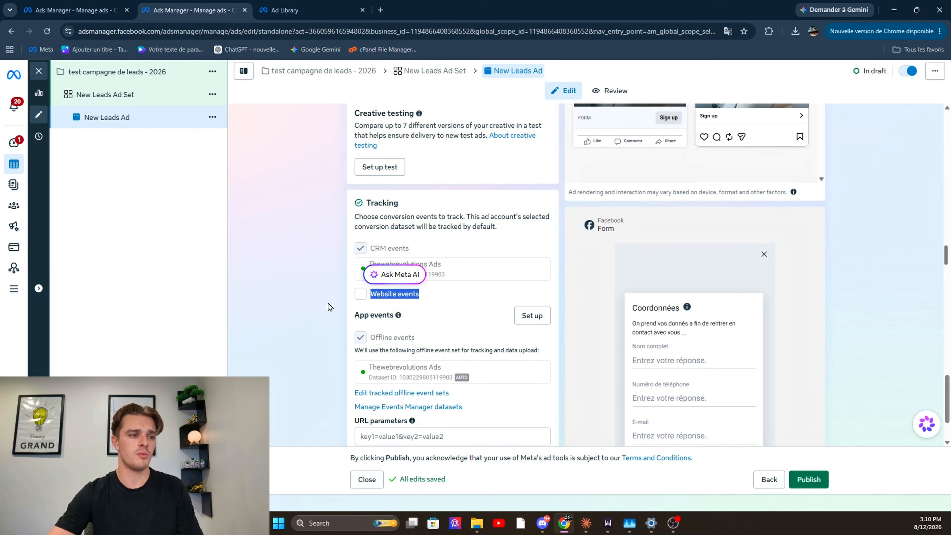
click(473, 323)
scroll(465, 375, down, 3)
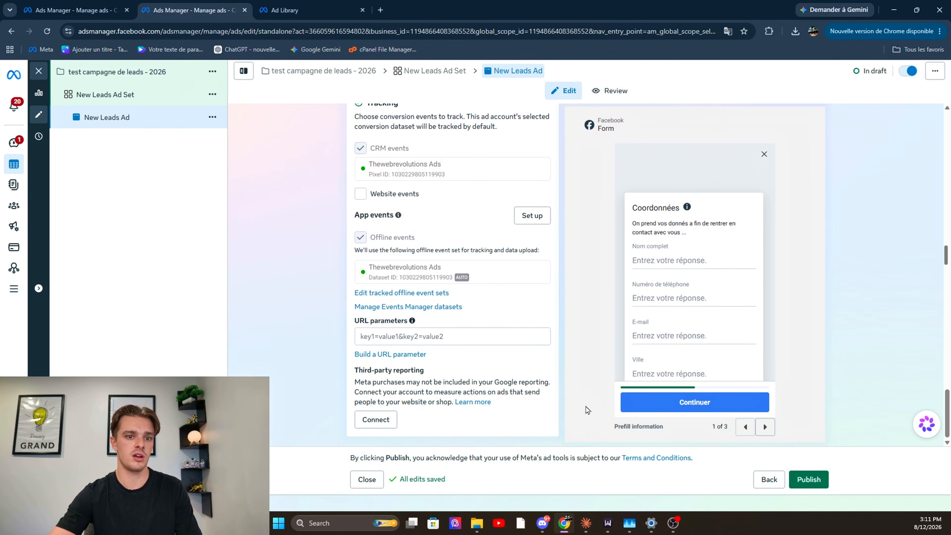
Check the duplication options available for New Leads Ad without applying any
scroll(470, 296, up, 6)
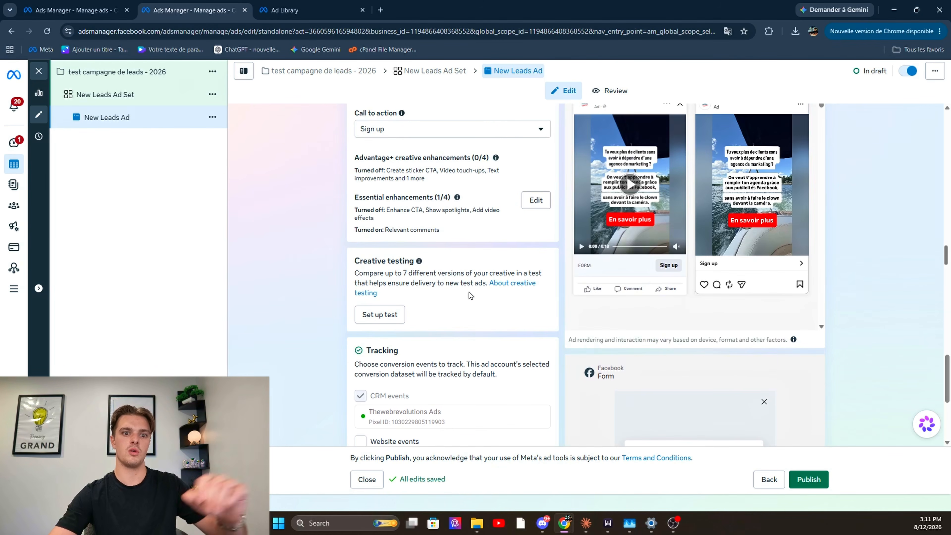
scroll(470, 296, up, 10)
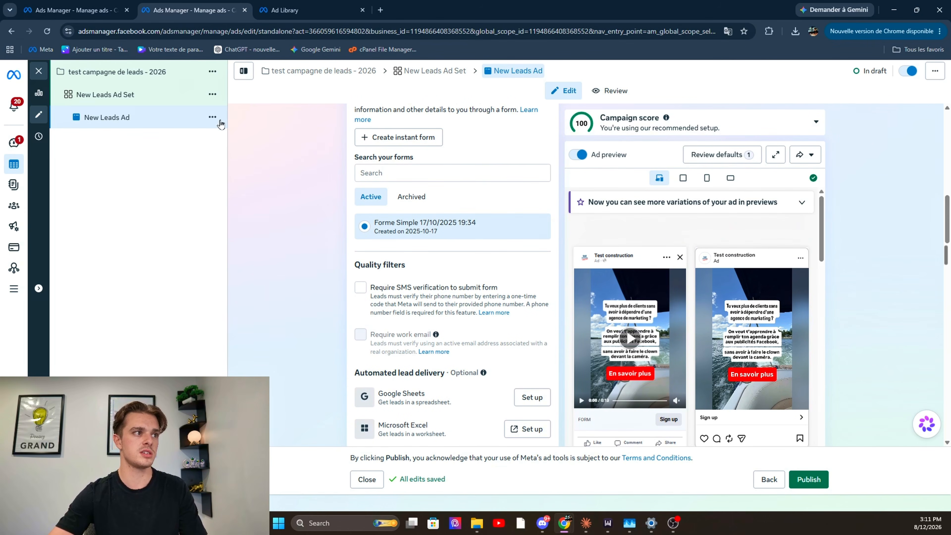
click(213, 117)
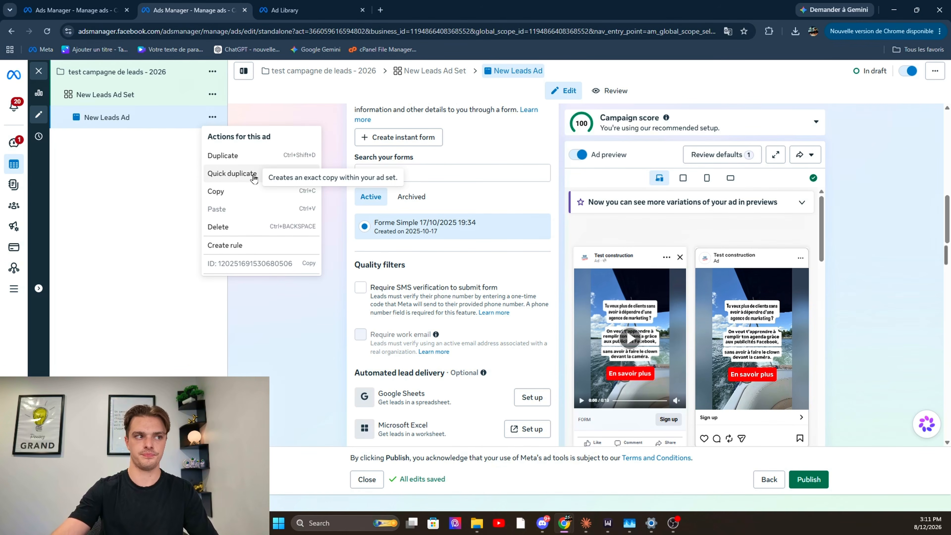
click(300, 318)
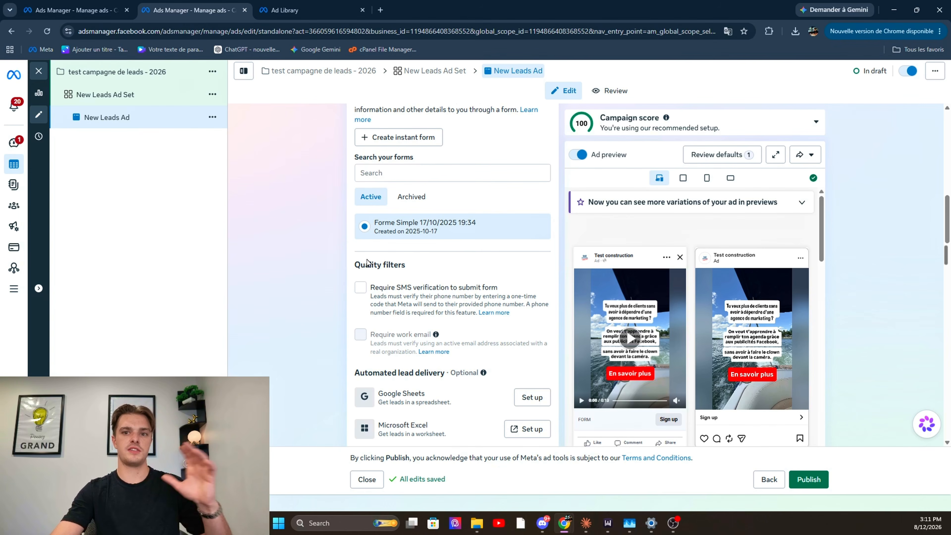